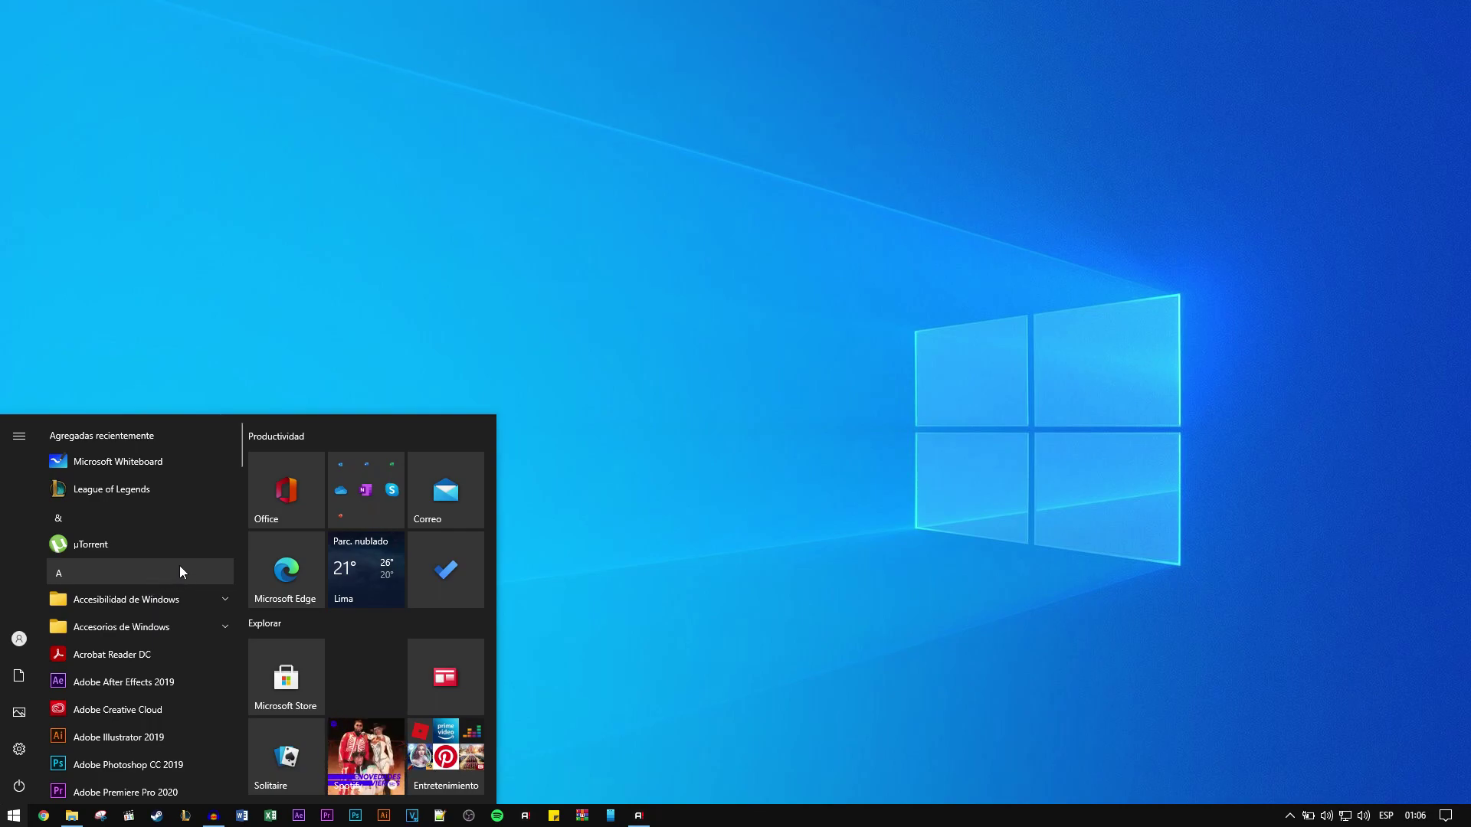
Open the Kurumi Tokisaki Tema Windows page from deskanime.net's Windows 10 themes category and go to its Windows 10 download section.
left_click(72, 816)
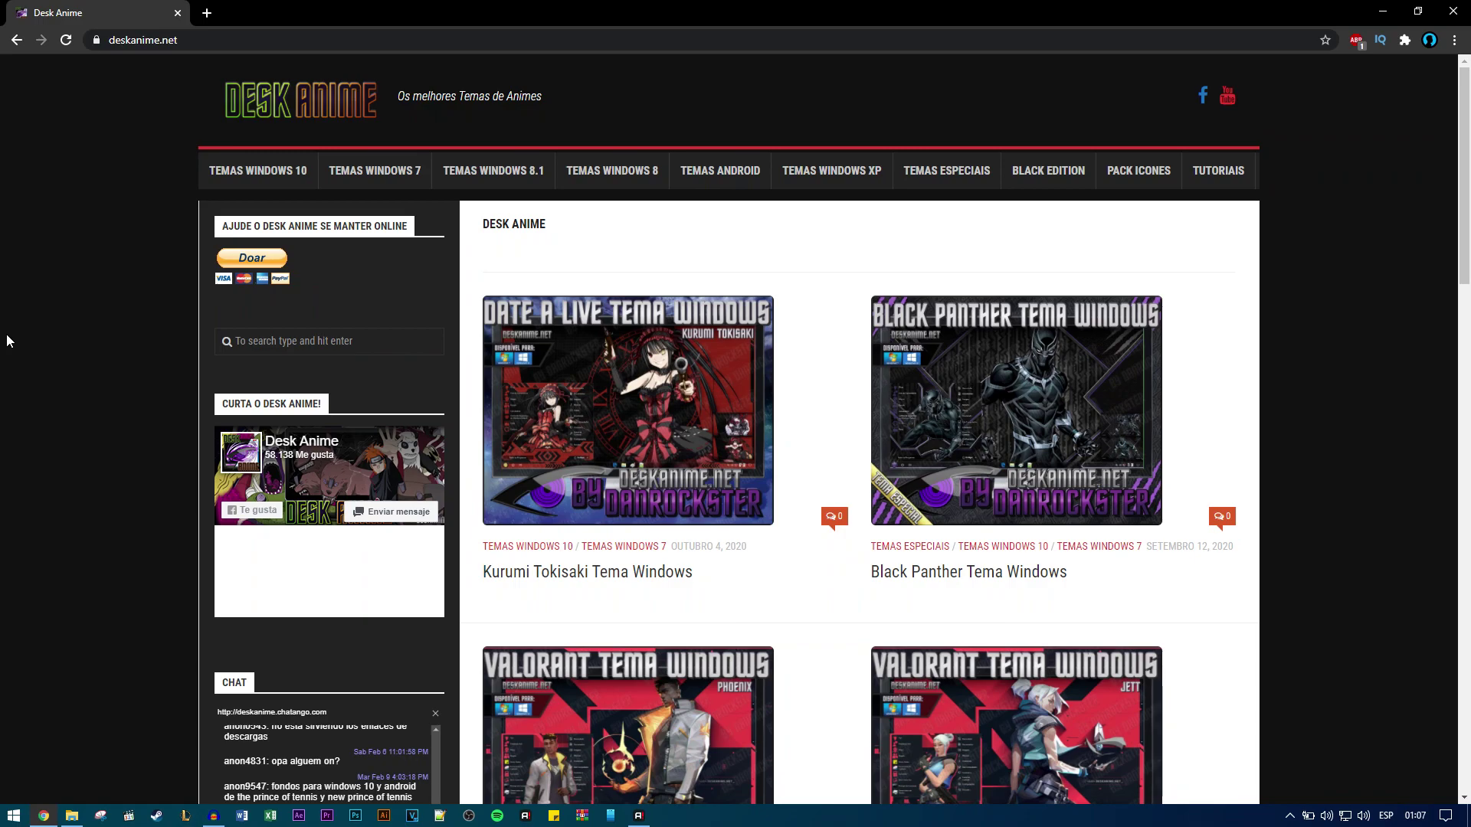
left_click(560, 450)
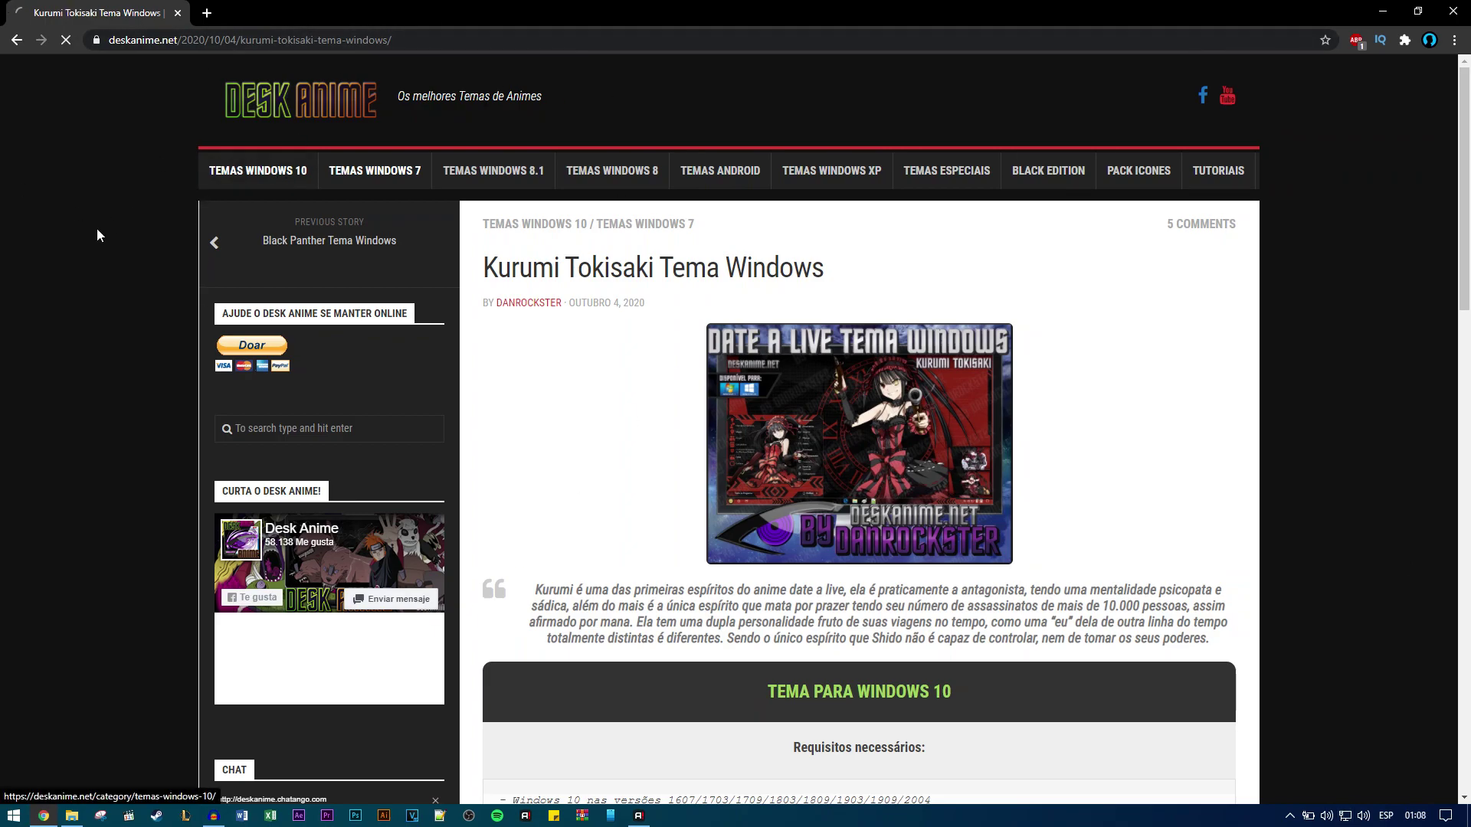
left_click(239, 194)
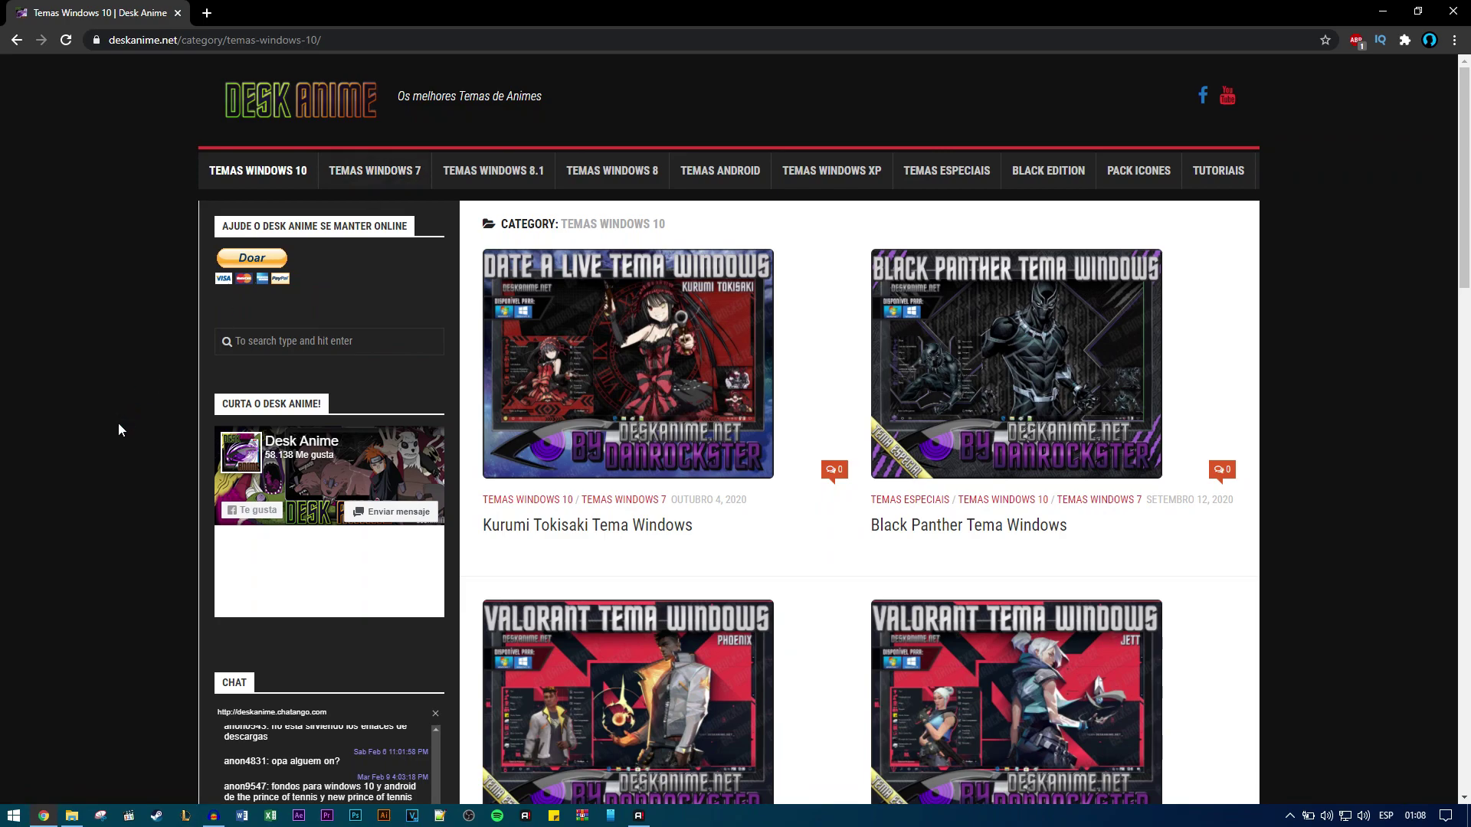
left_click(582, 398)
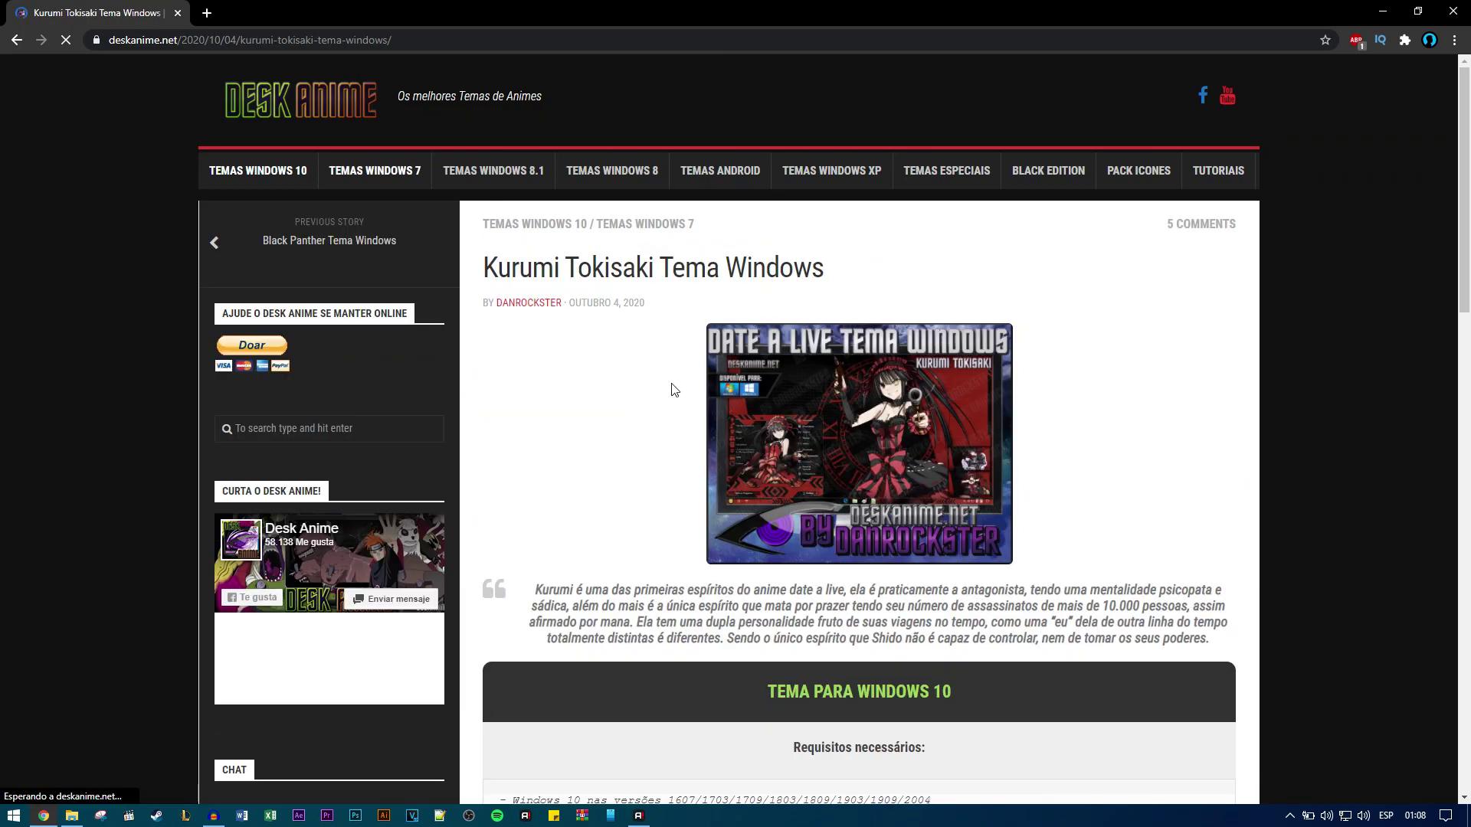
scroll(672, 391, "down", 4)
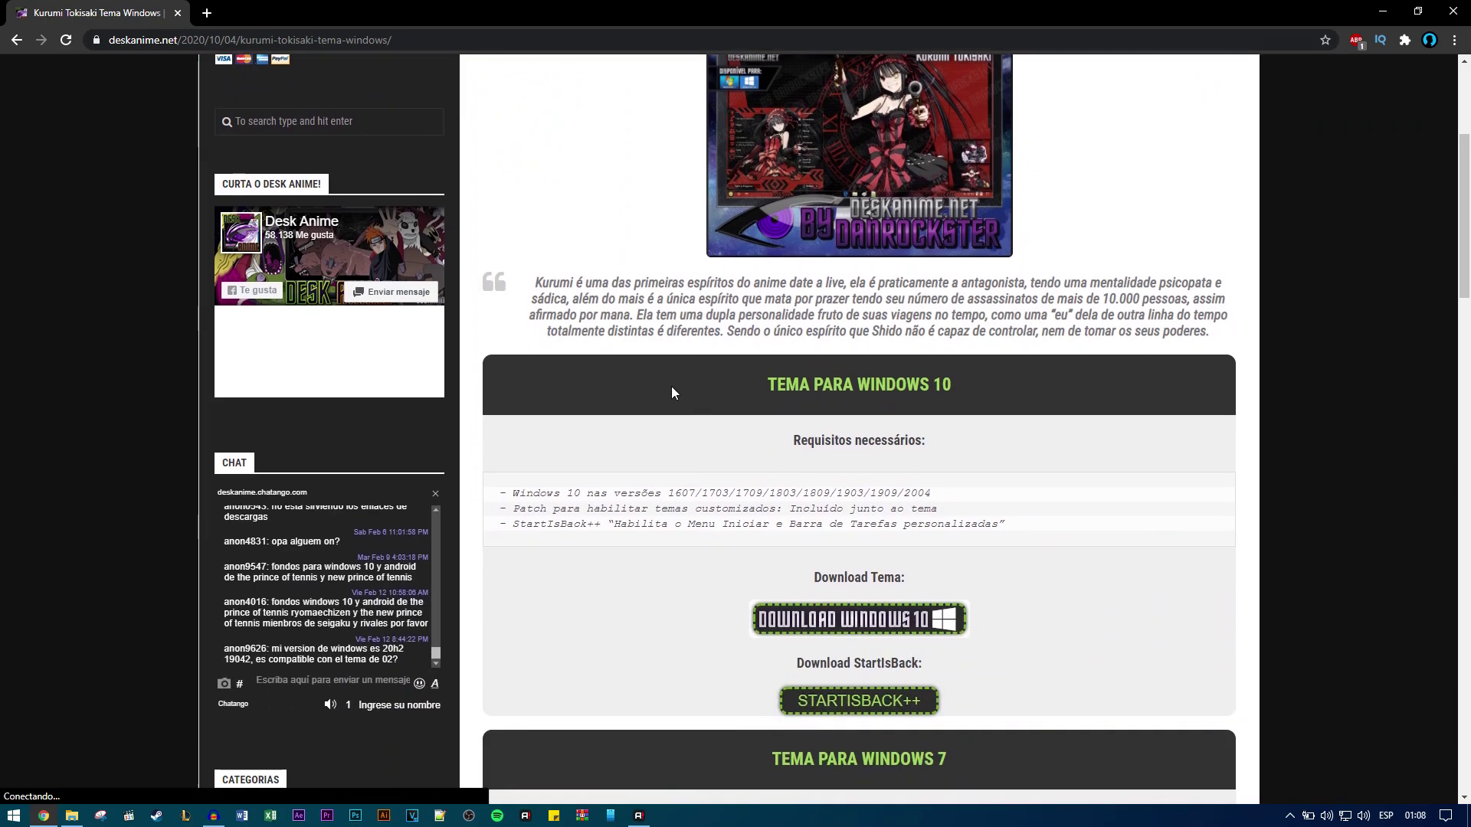
scroll(672, 392, "down", 2)
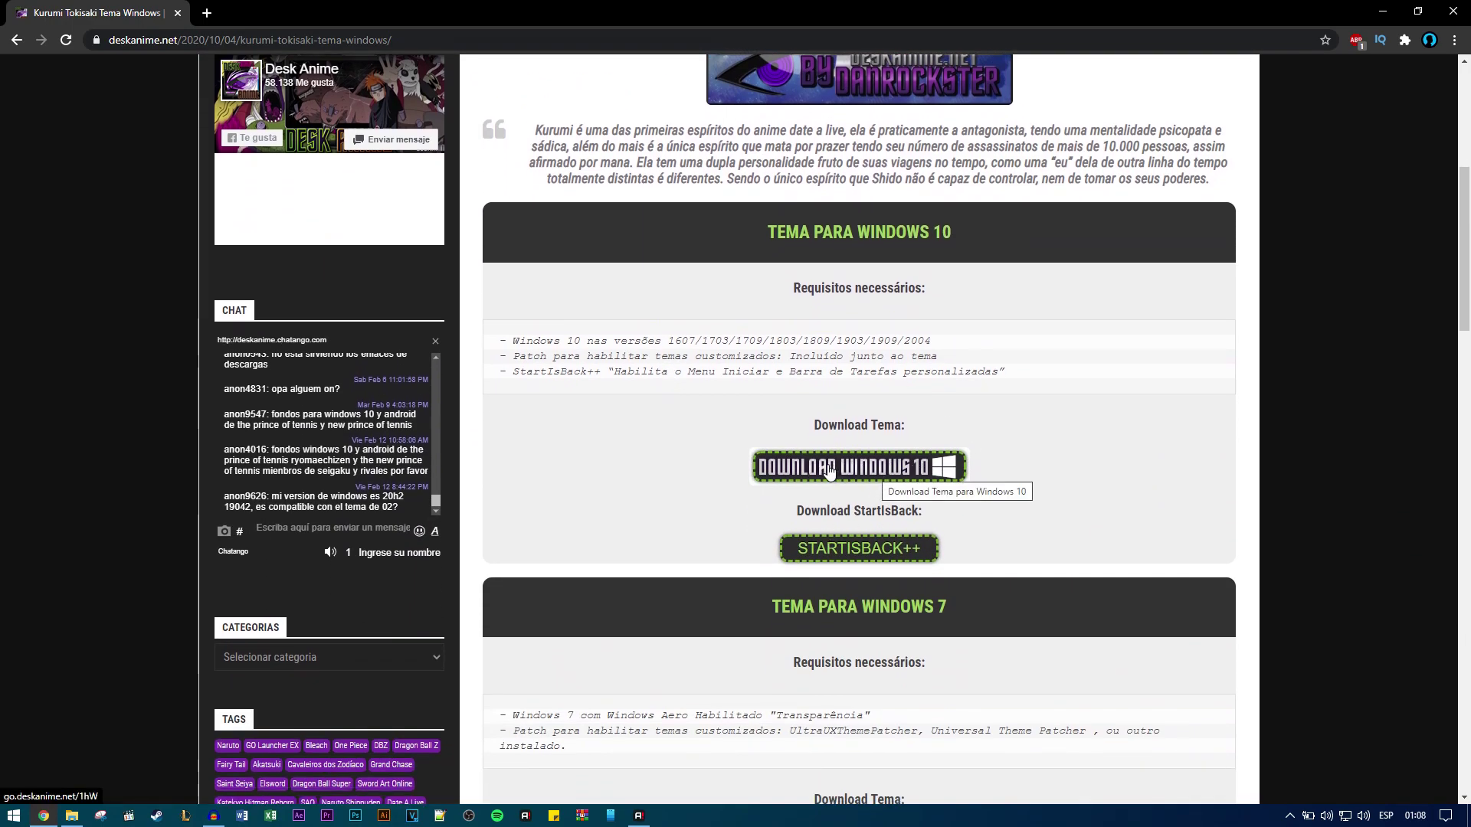
Follow the Windows 10 theme download link past its ad page to the ControlC link list, blocking notifications and closing the ad tab.
left_click(833, 536)
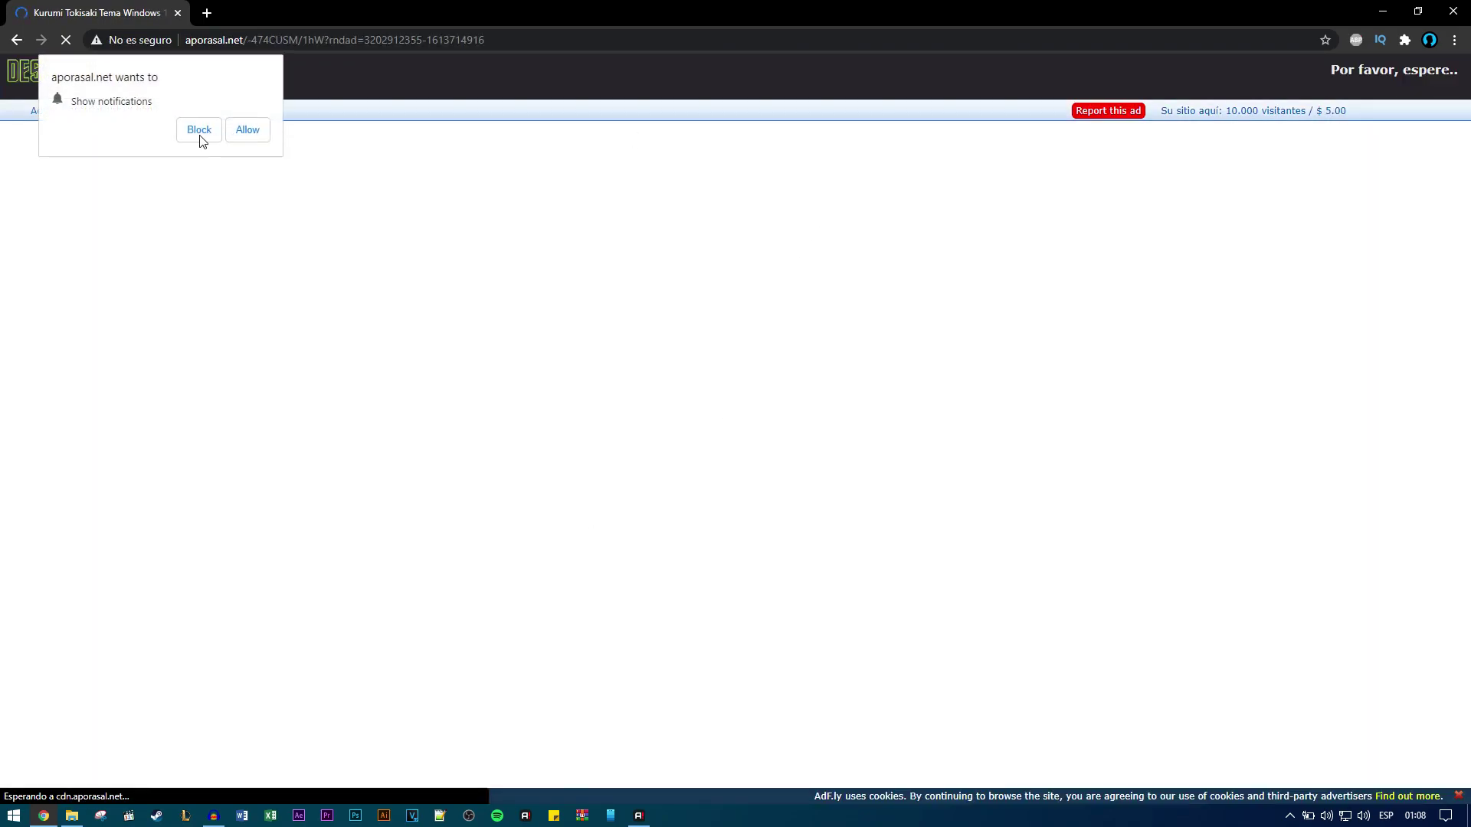
left_click(198, 137)
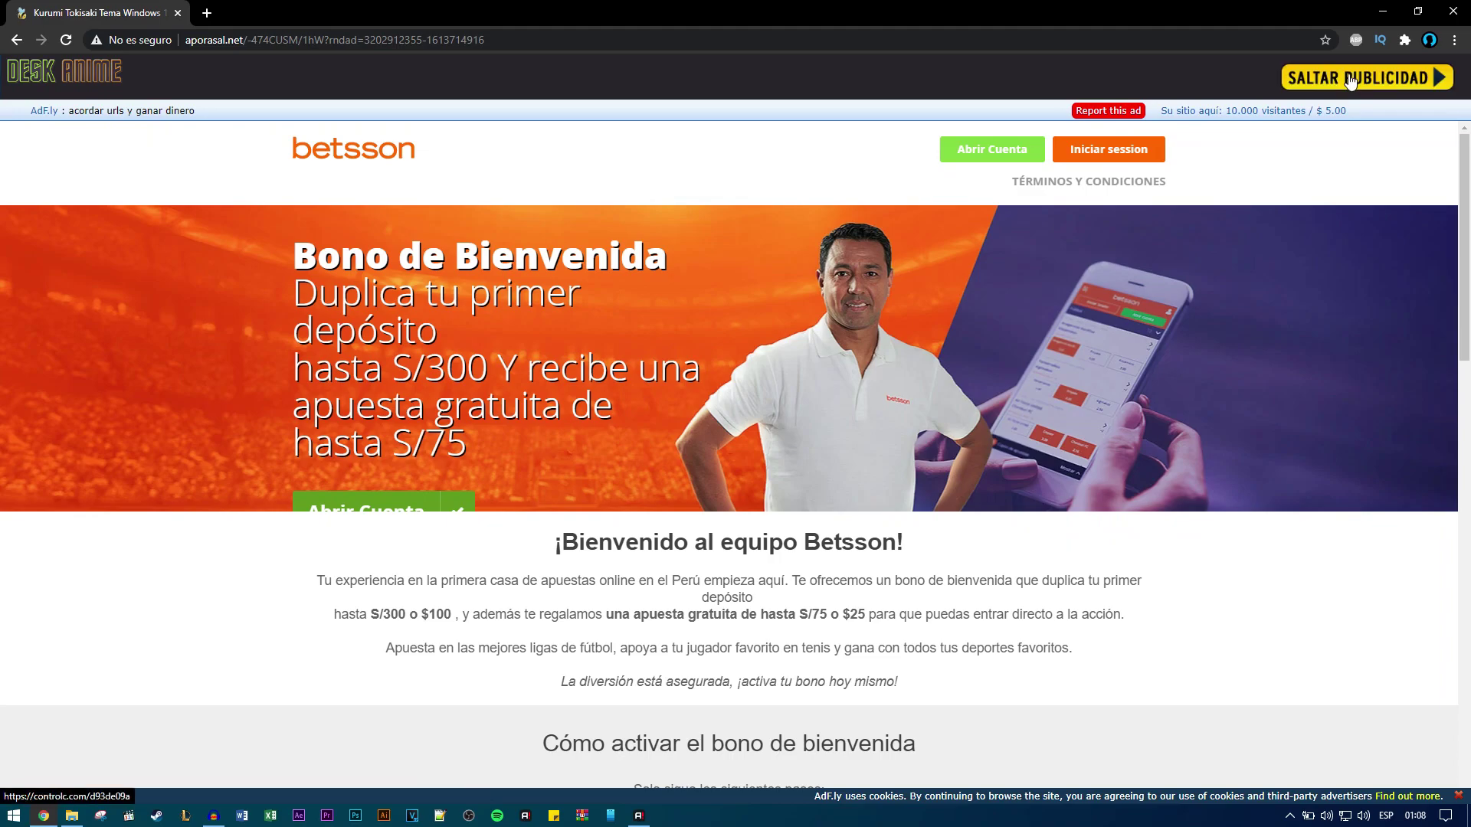
left_click(967, 208)
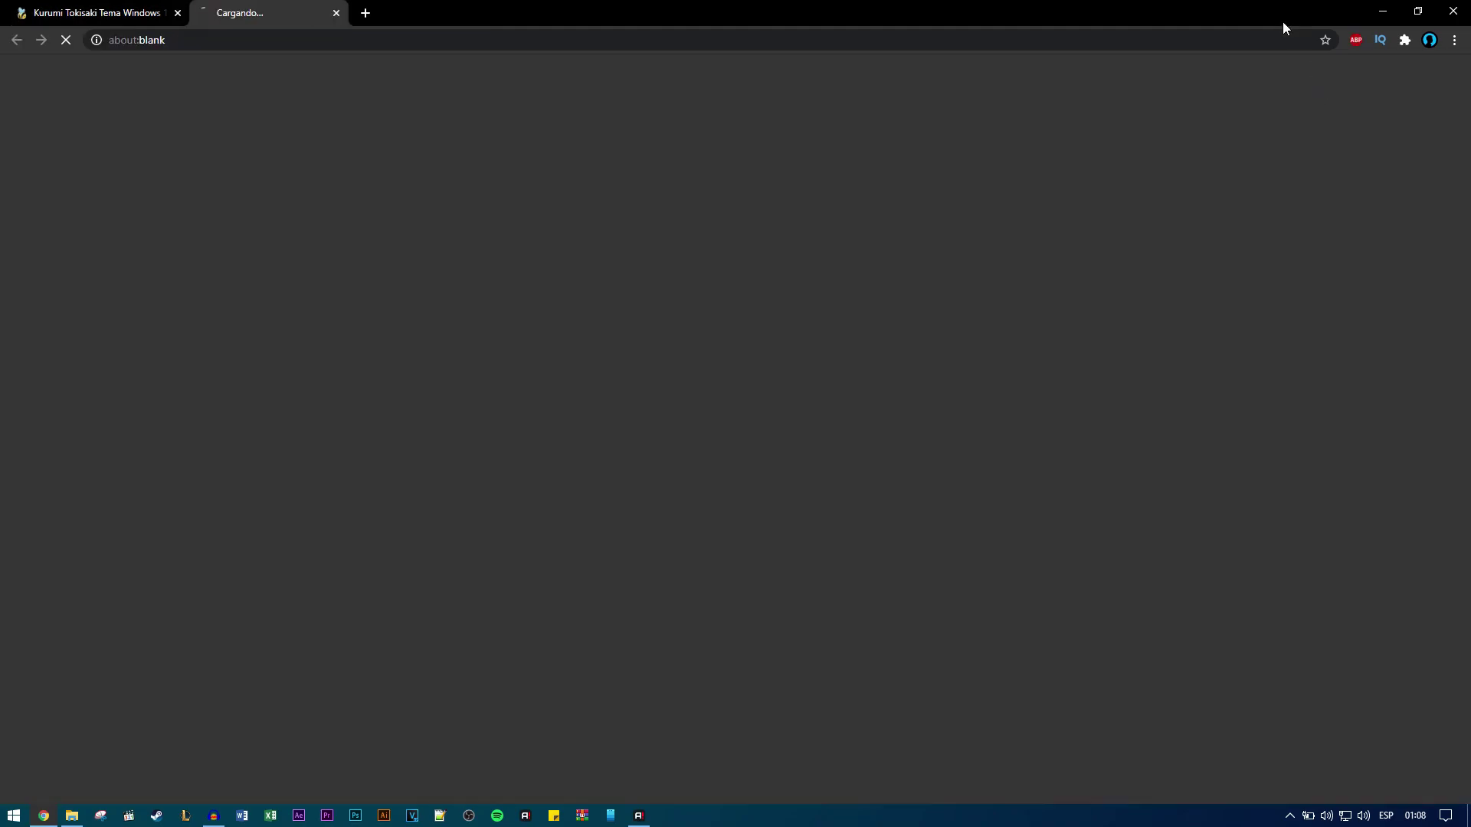
left_click(111, 7)
left_click(238, 9)
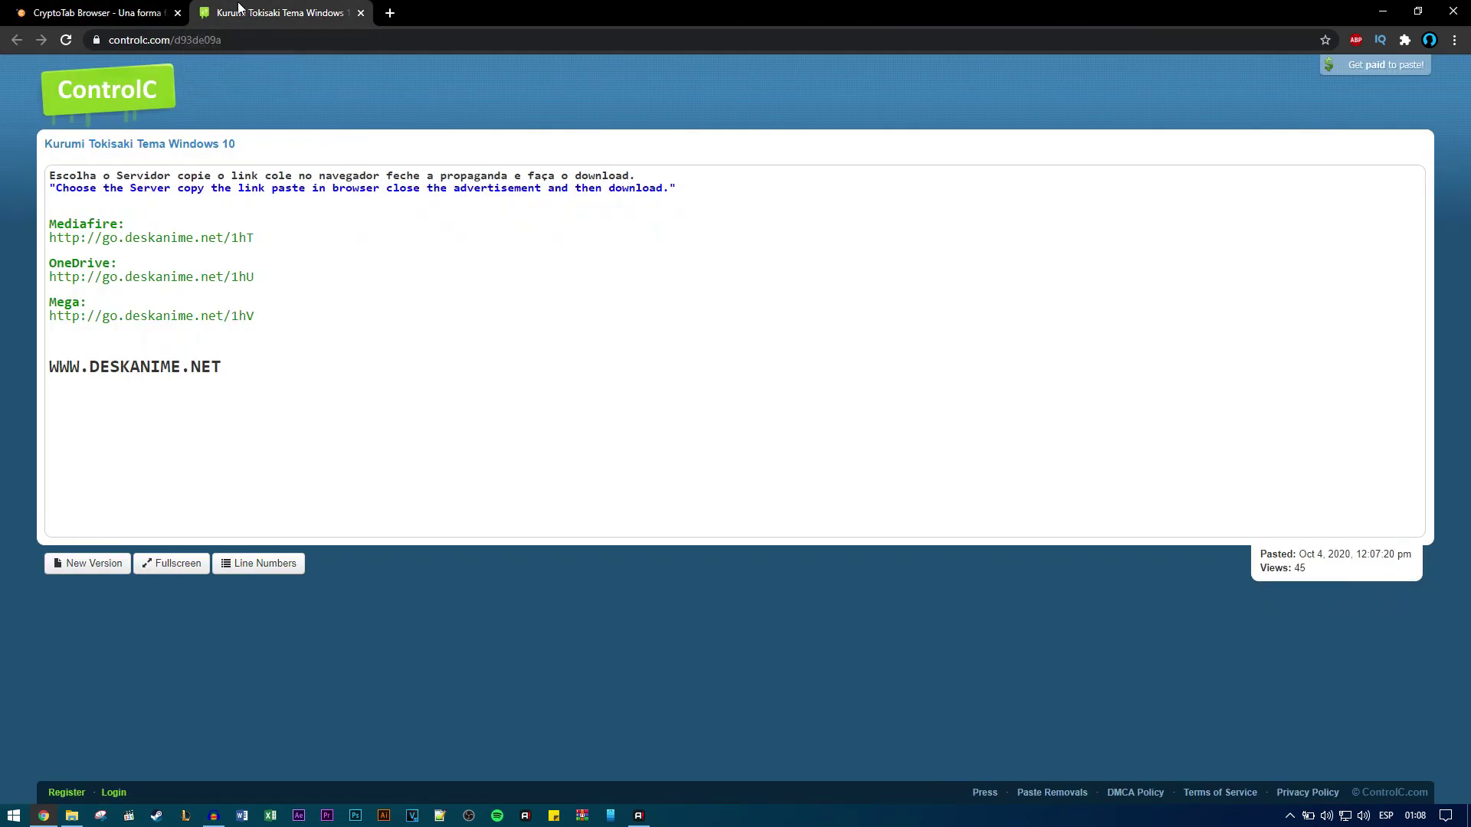
left_click(178, 13)
left_click_drag(256, 238, 35, 247)
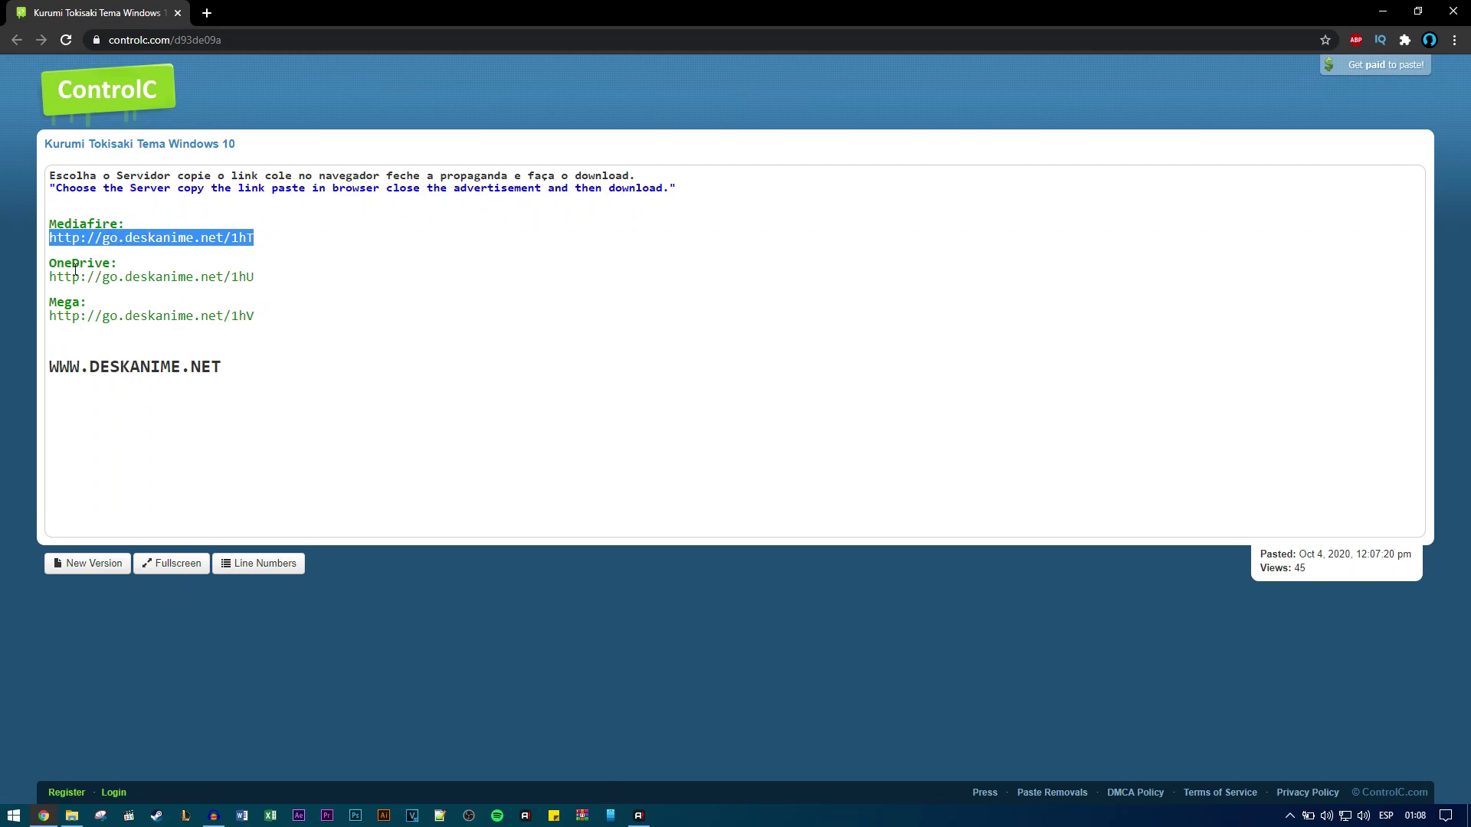
left_click(262, 256)
left_click_drag(273, 242, 46, 243)
key("ctrl+c")
right_click(93, 239)
left_click(126, 247)
left_click(209, 39)
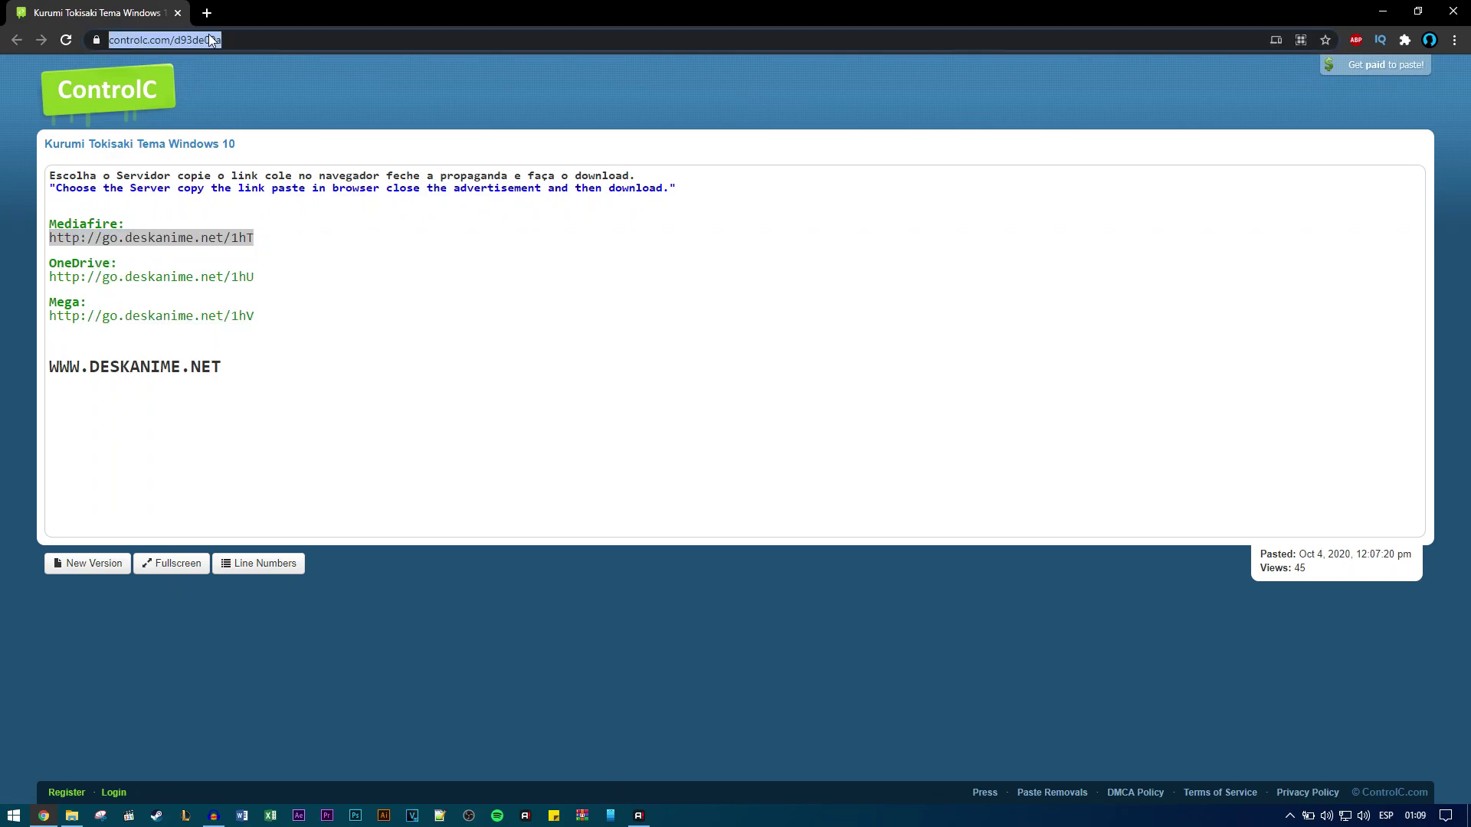
key("ctrl+v")
key("Return")
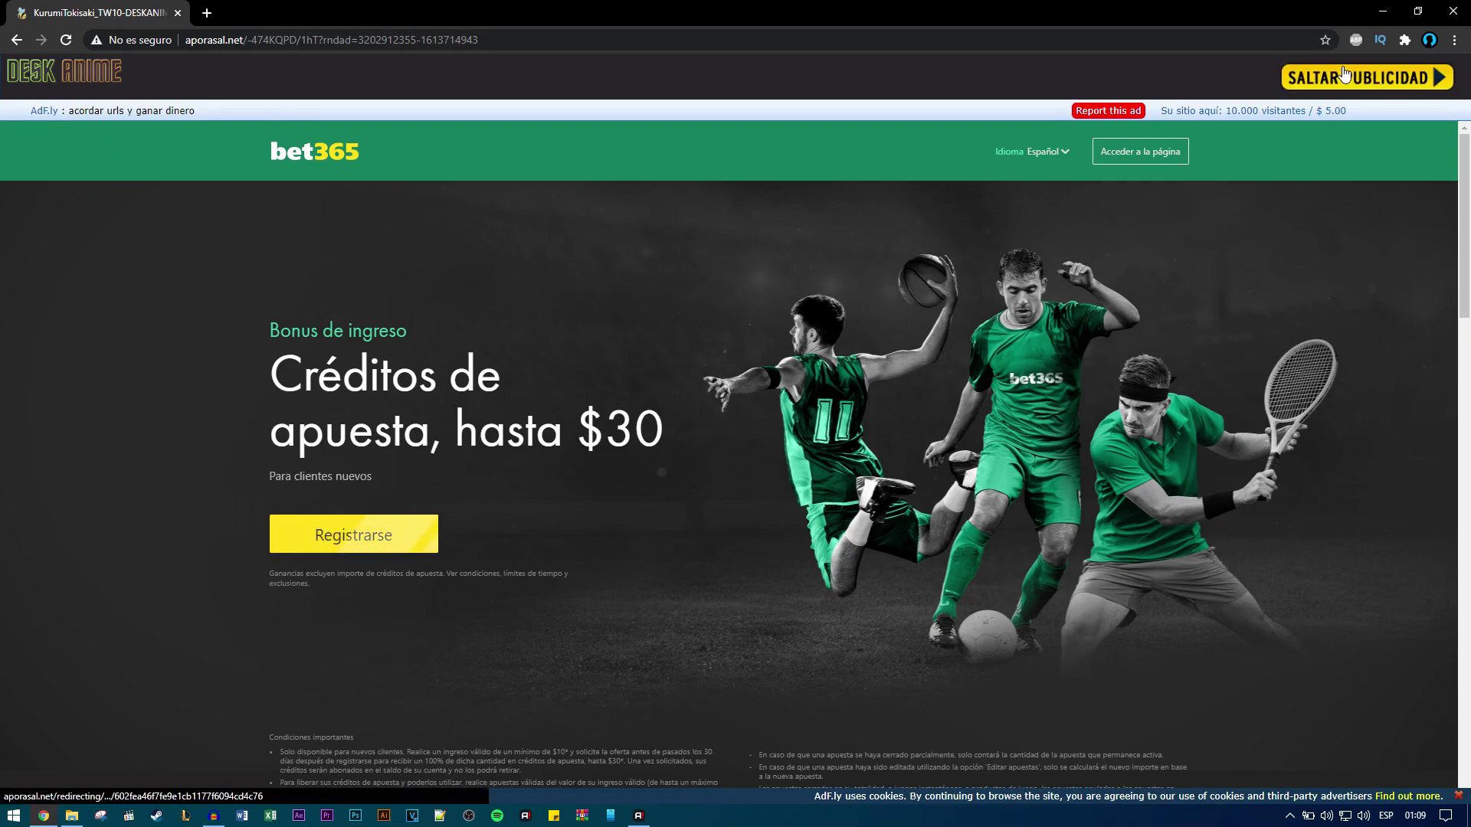
Skip the ad, load the MediaFire address of KurumiTokisaki_TW10-DESKANIME.NET.zip from the redirect page, and close the ad tab.
left_click(682, 230)
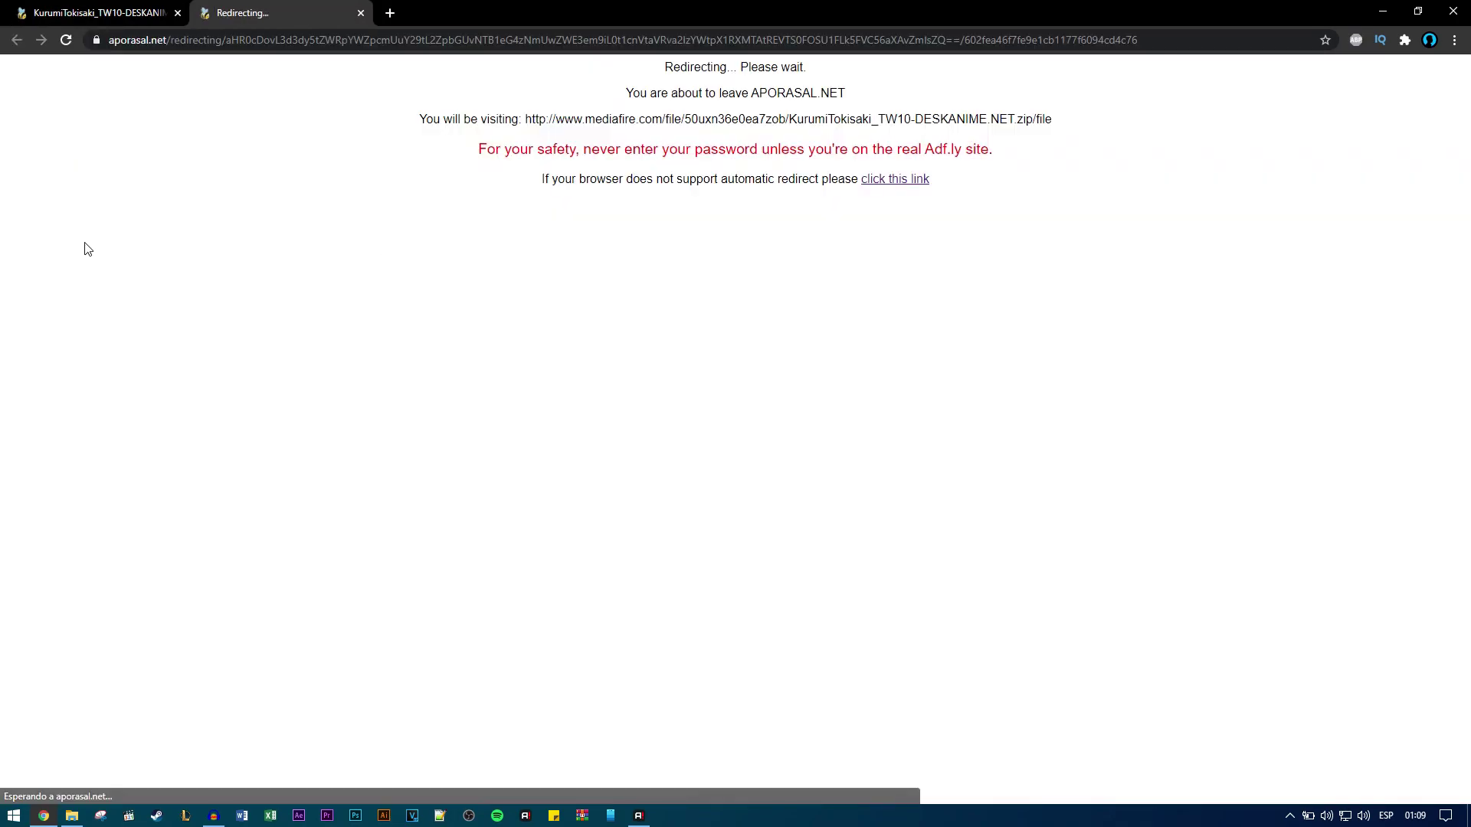
left_click_drag(524, 120, 1056, 119)
left_click_drag(942, 121, 950, 43)
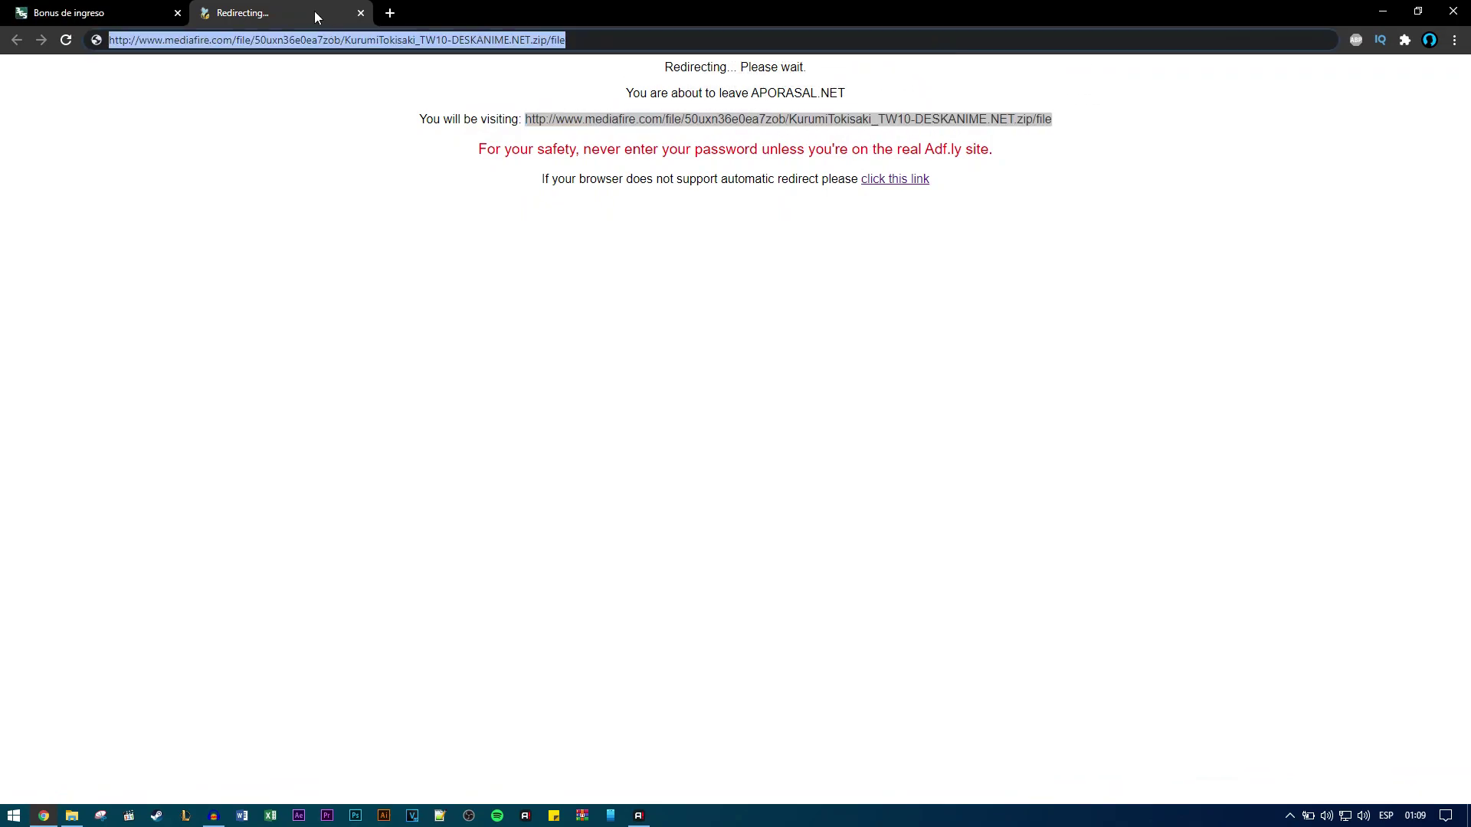
key("Return")
left_click(177, 13)
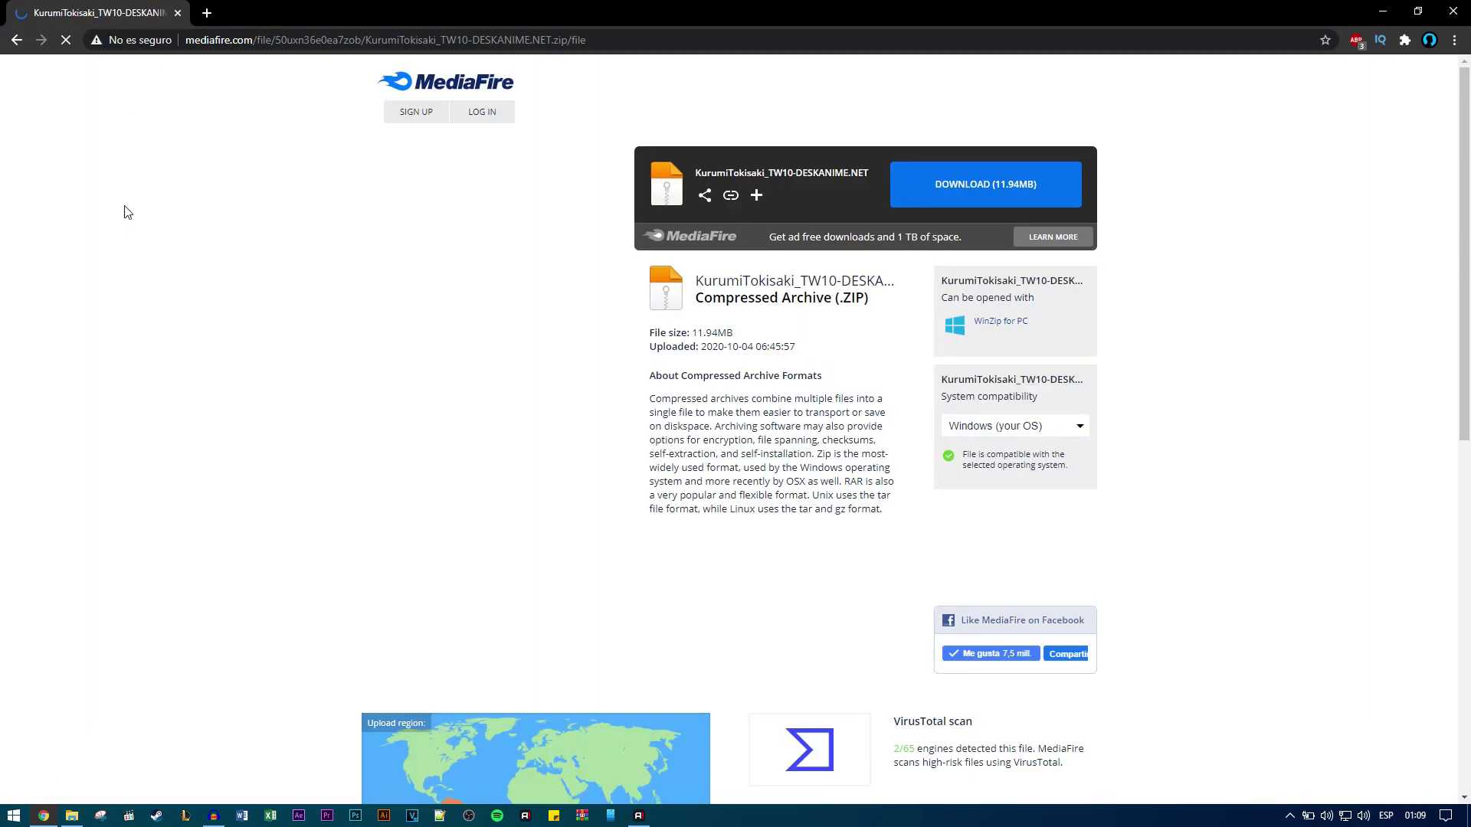
Request the Kurumi Tokisaki theme archive from MediaFire, cancel the download manager's transfer, and dismiss its integration prompt.
left_click(996, 184)
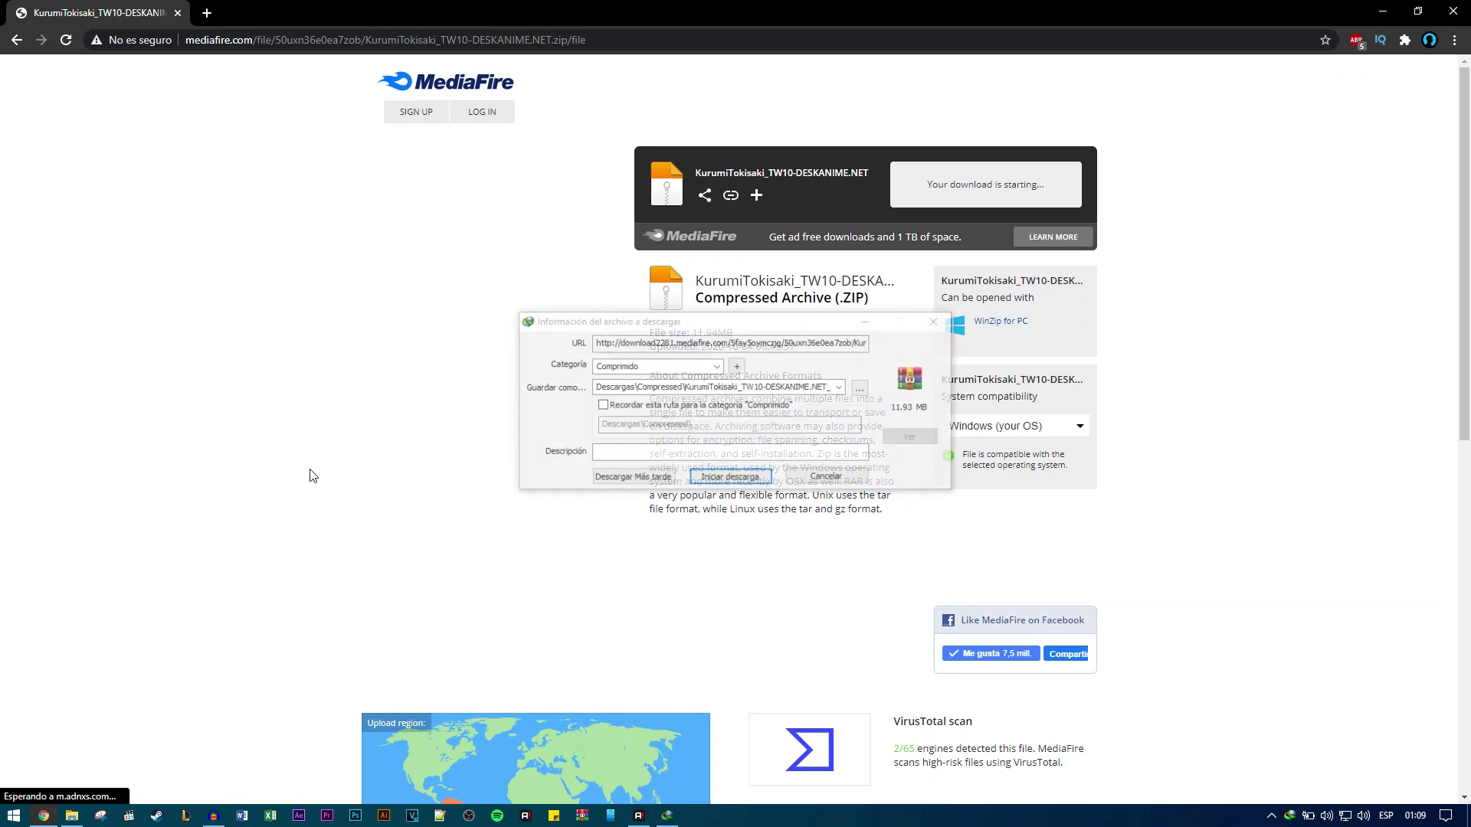
left_click(805, 483)
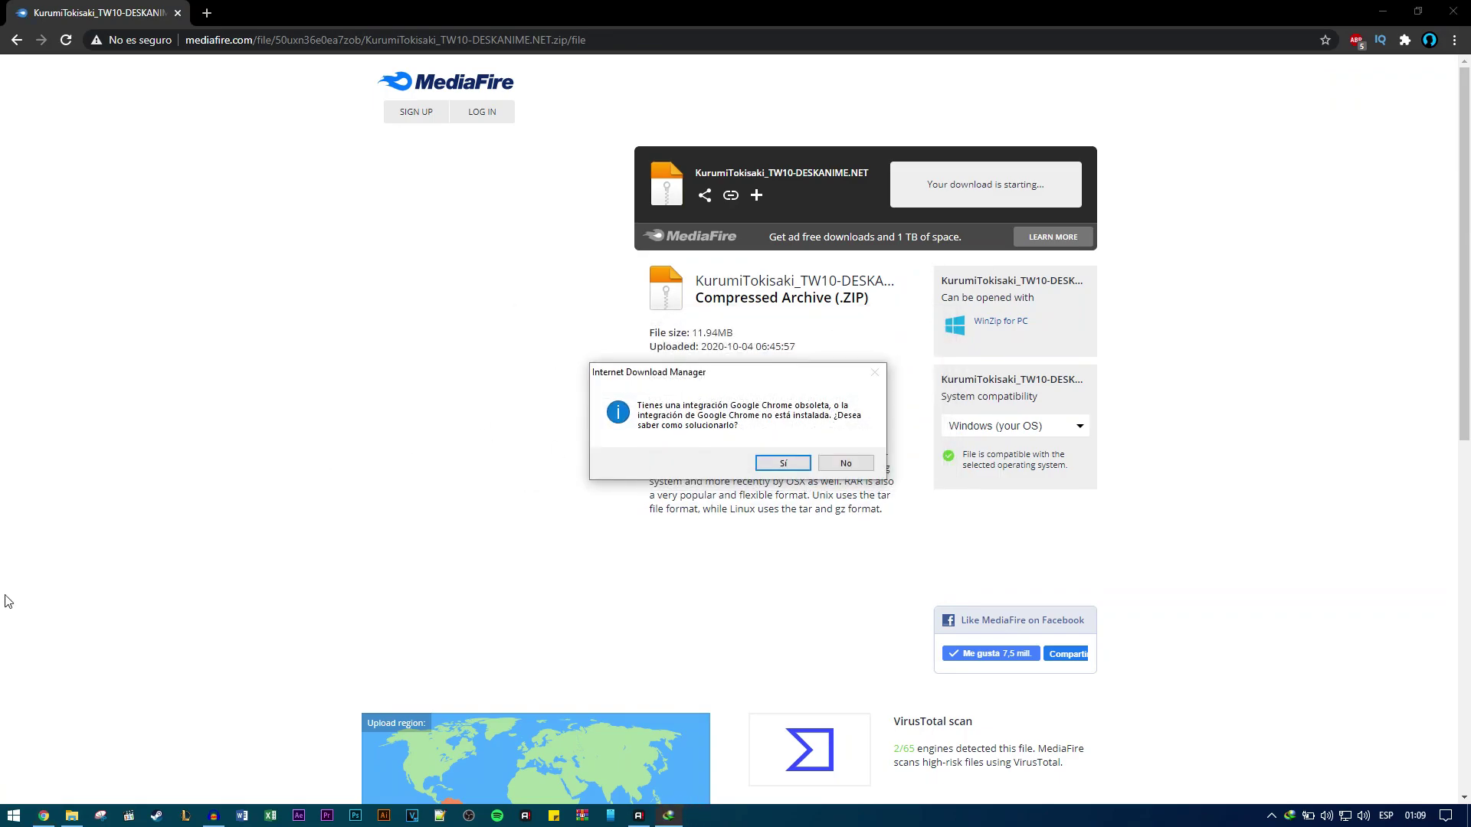
key("Return")
Switch to File Explorer, look inside the Escanor_TW10-DESKANIME.NET archive in TEMAS PERSONALIZADOS, and close it.
left_click(72, 815)
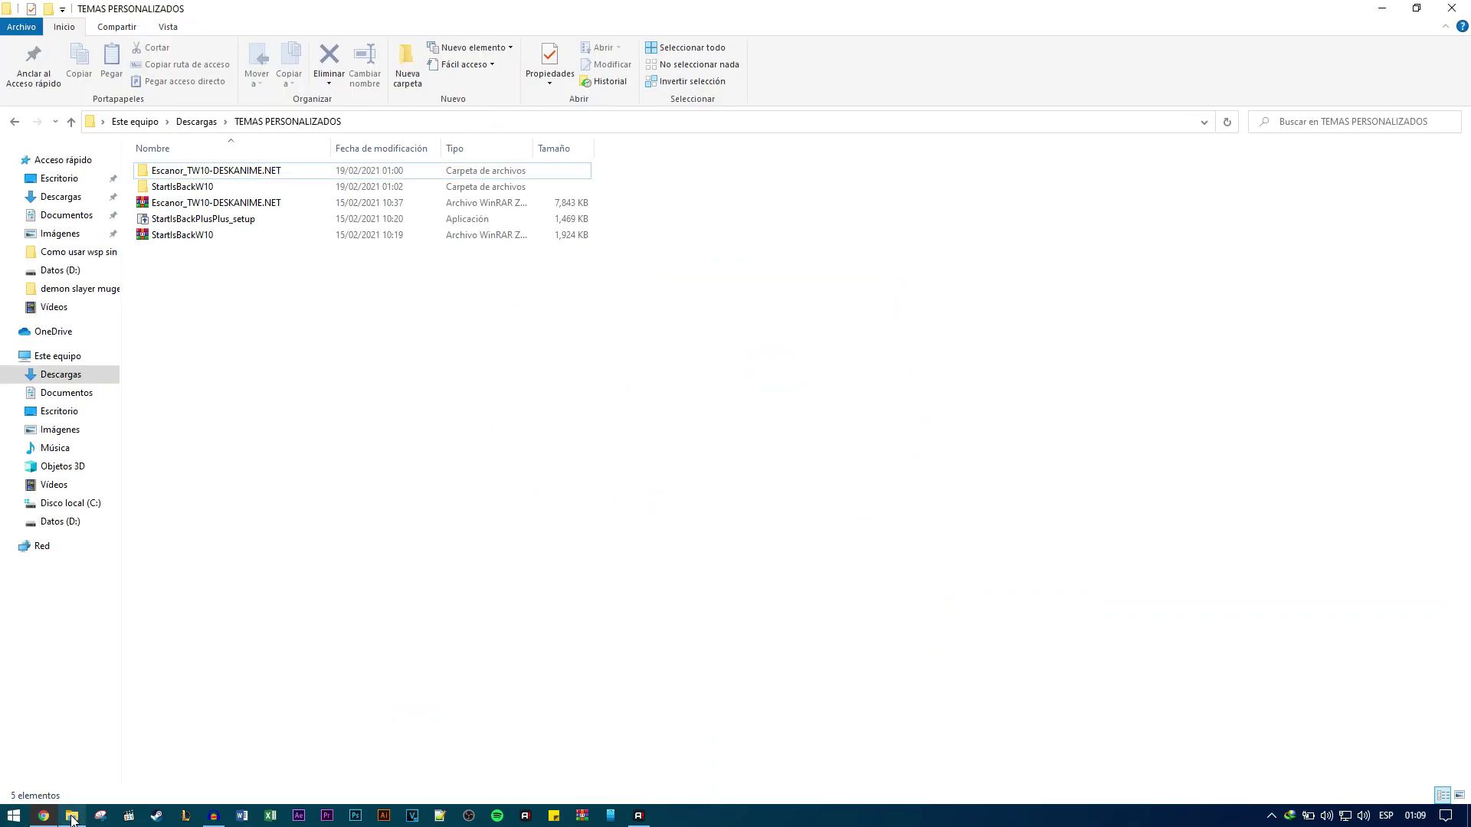
left_click(263, 170)
left_click(265, 294)
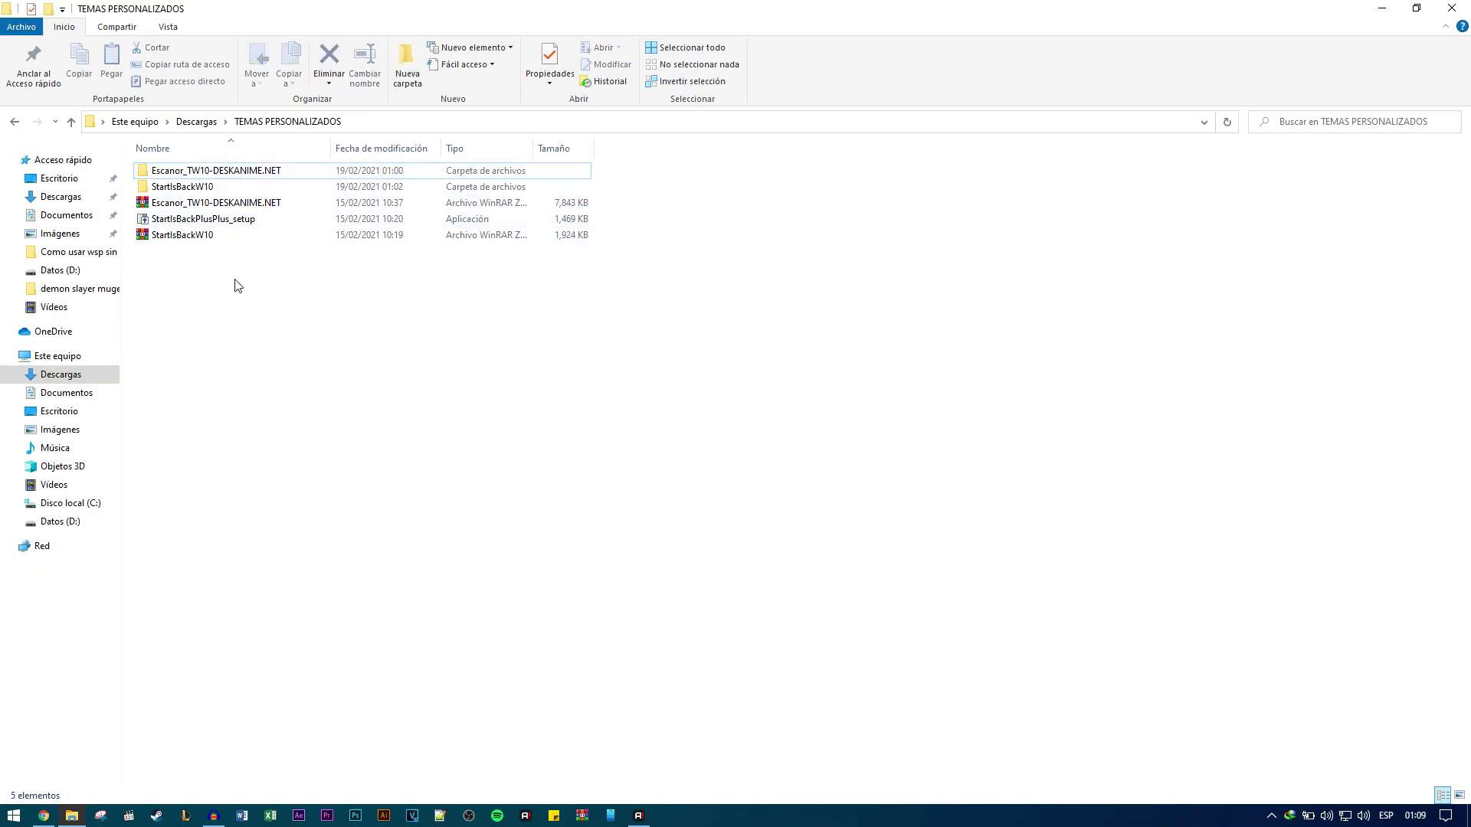
double_click(216, 204)
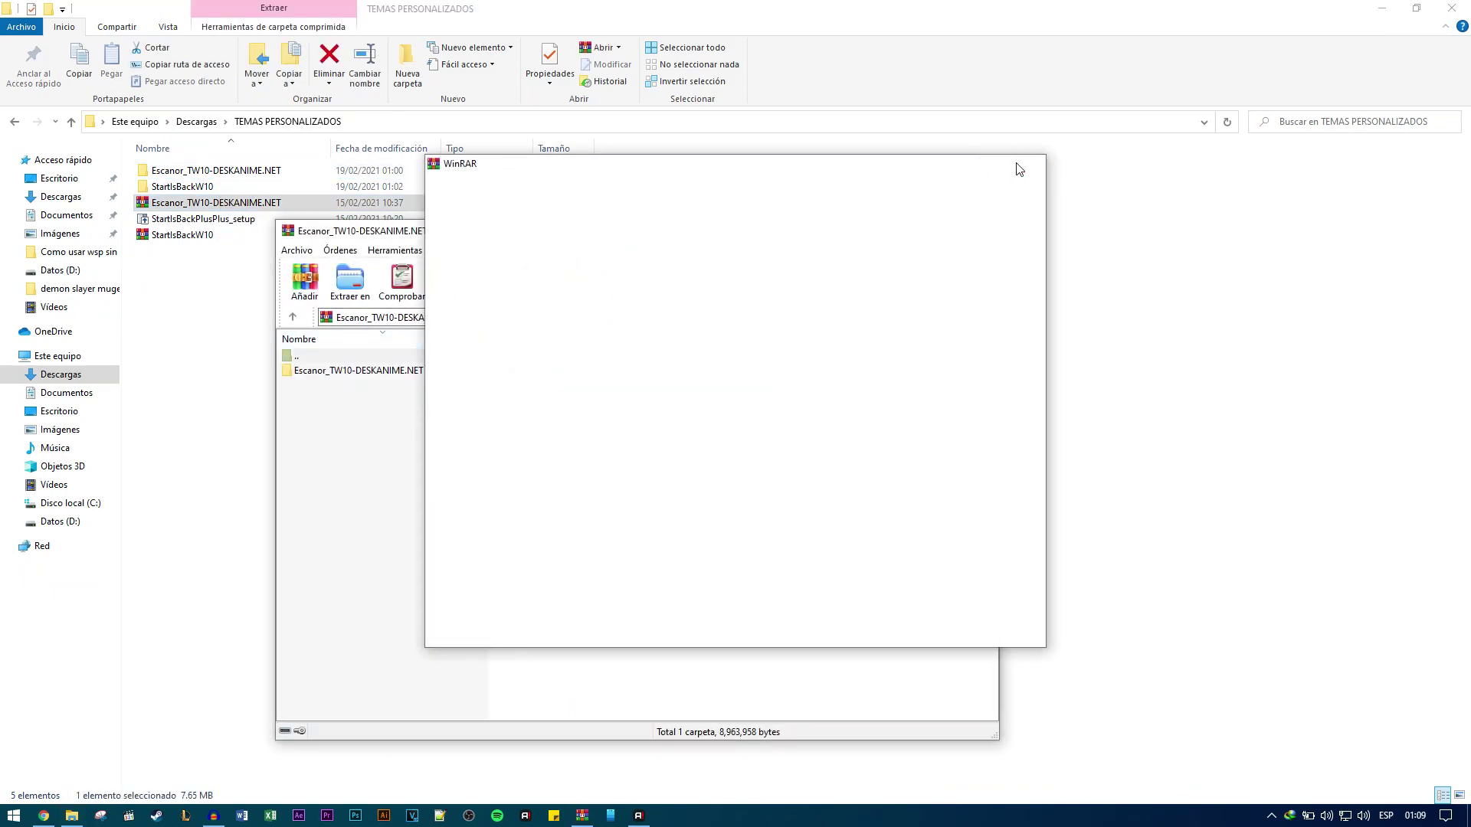
left_click(981, 233)
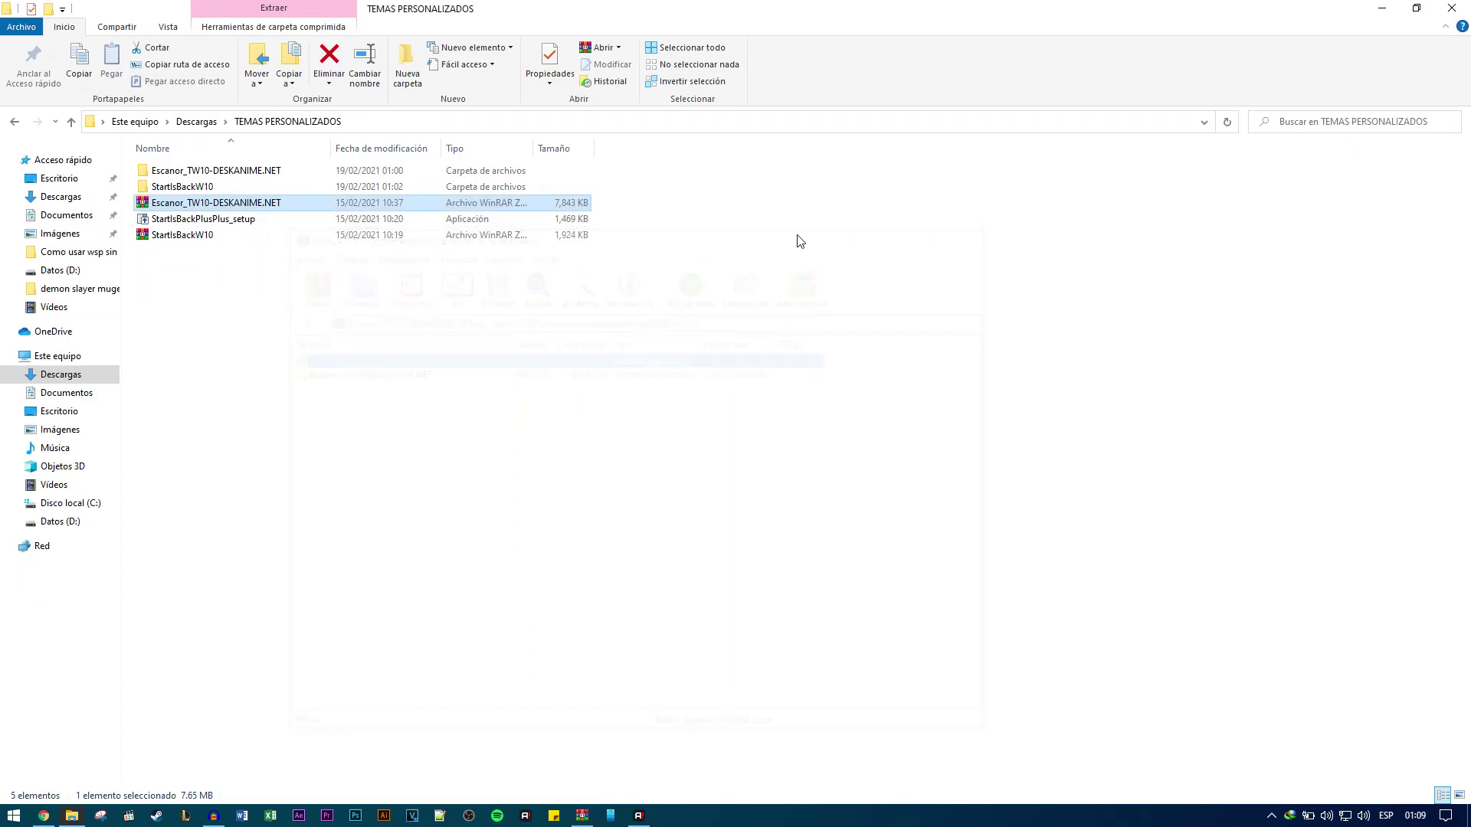
Launch UltraUXThemePatcher_3.7.1 from the extracted Escanor theme's 1º Patch folder and grant it permission to run.
double_click(214, 170)
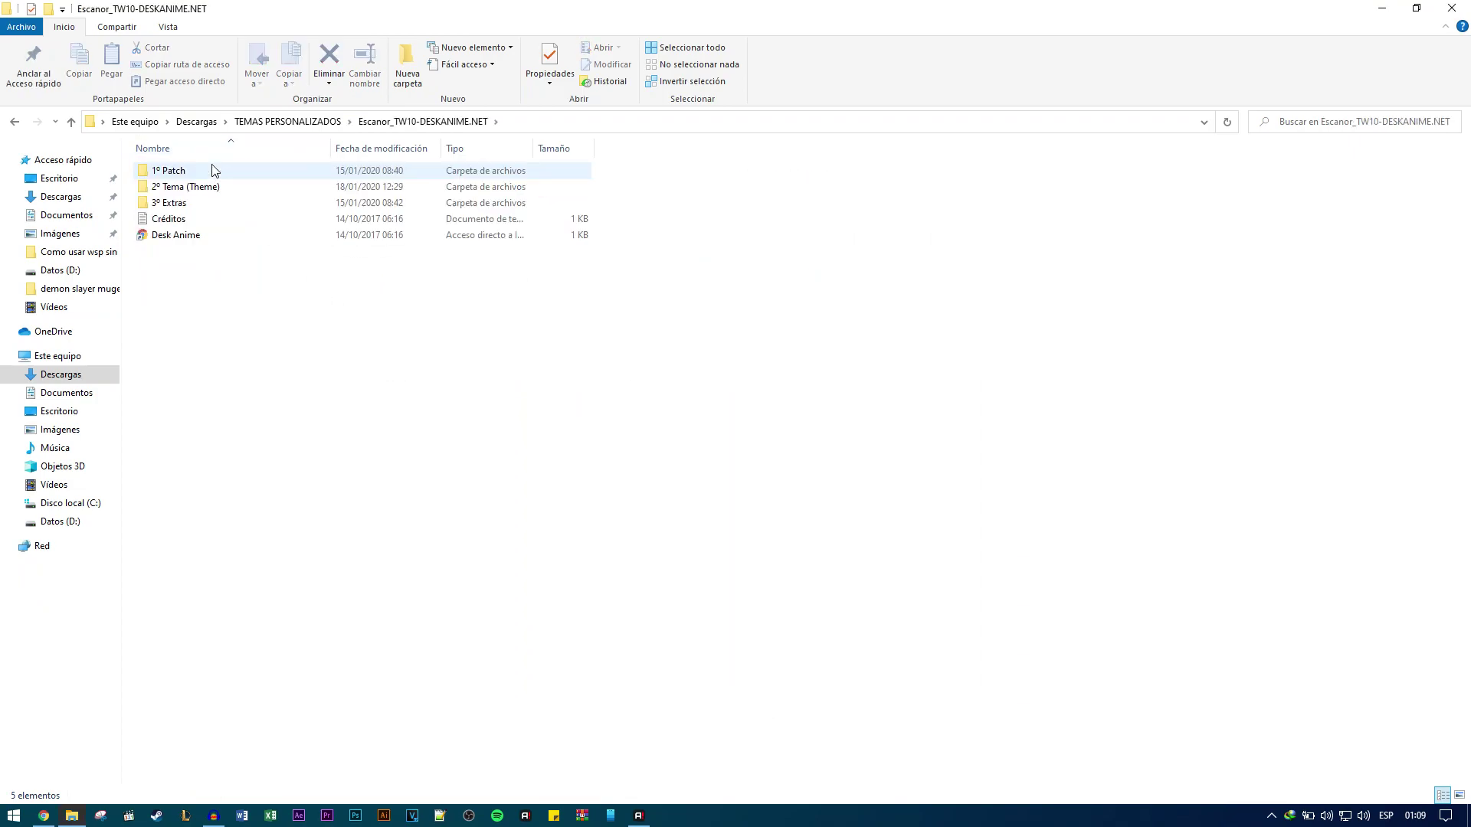
double_click(214, 170)
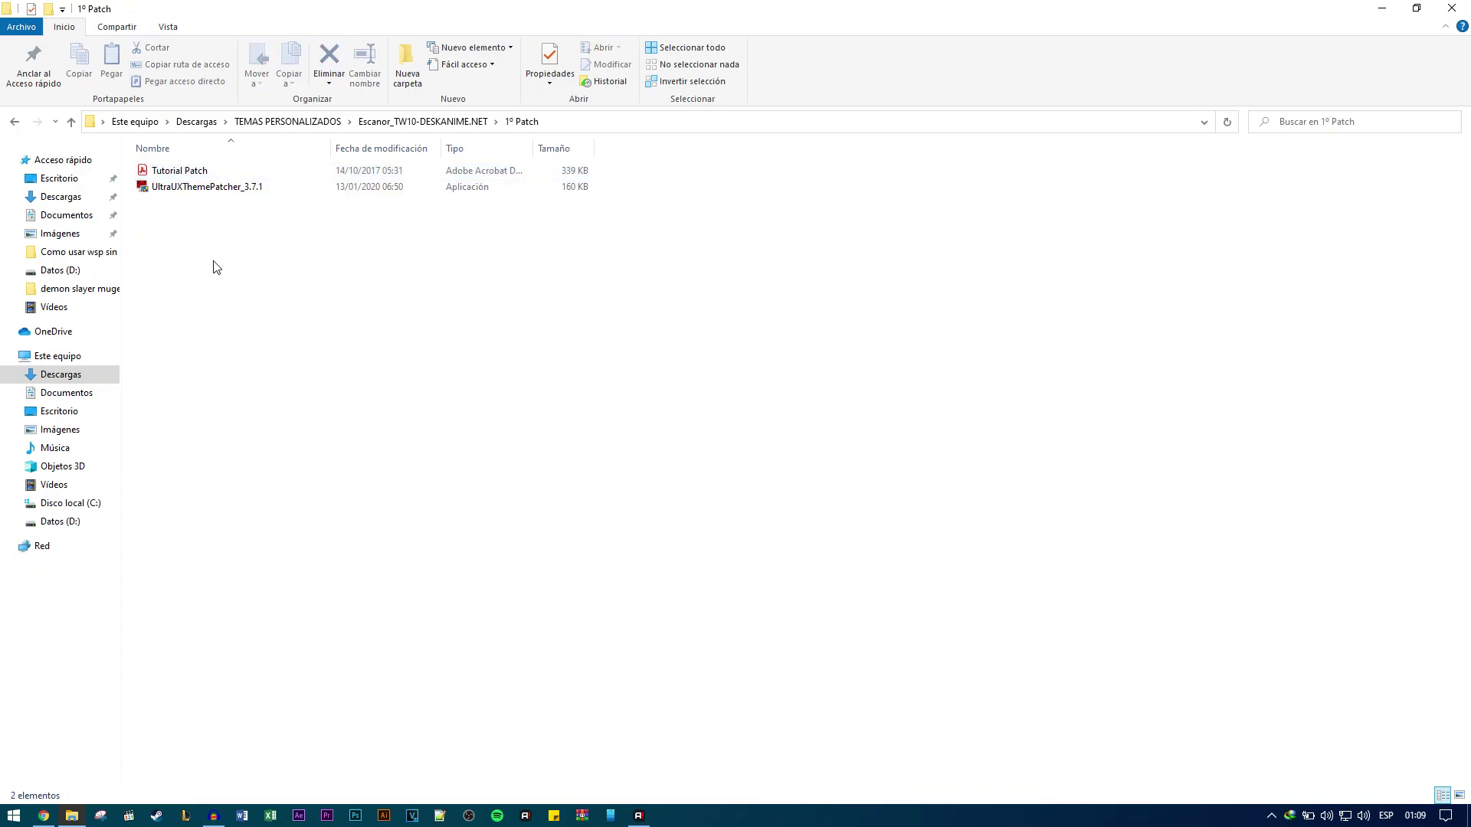
left_click(228, 188)
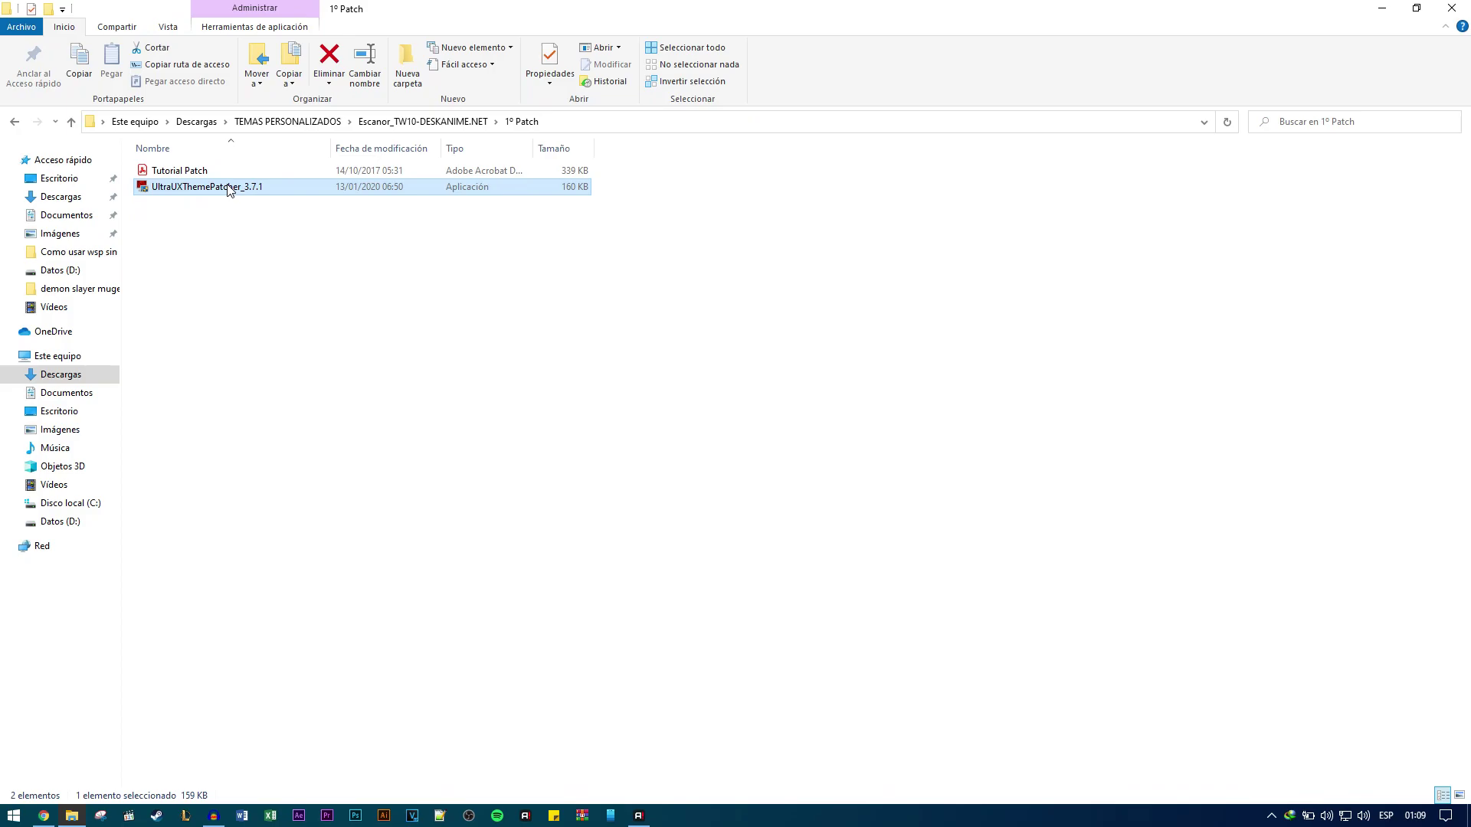
right_click(227, 189)
left_click(306, 214)
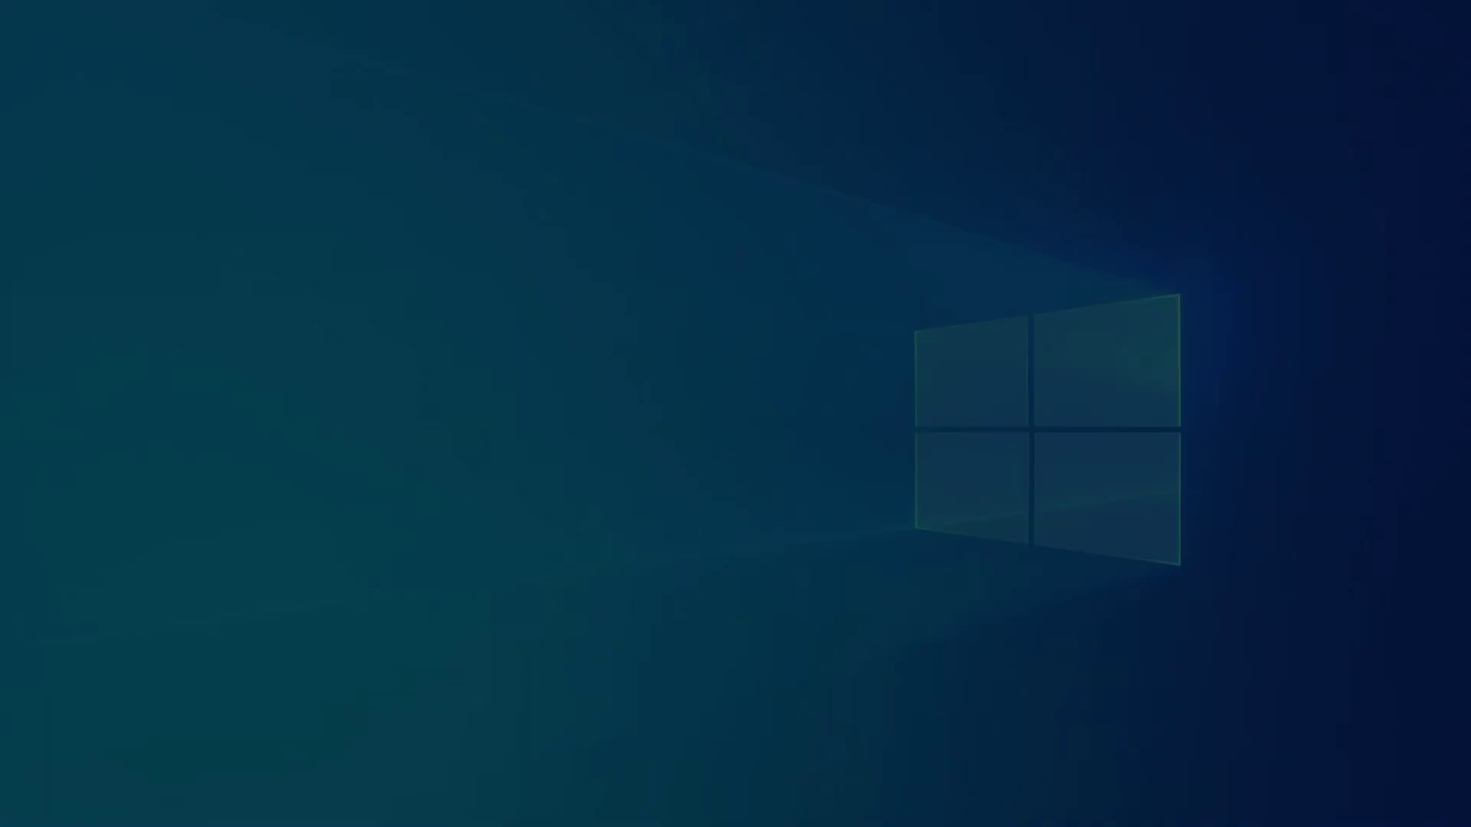
left_click(680, 514)
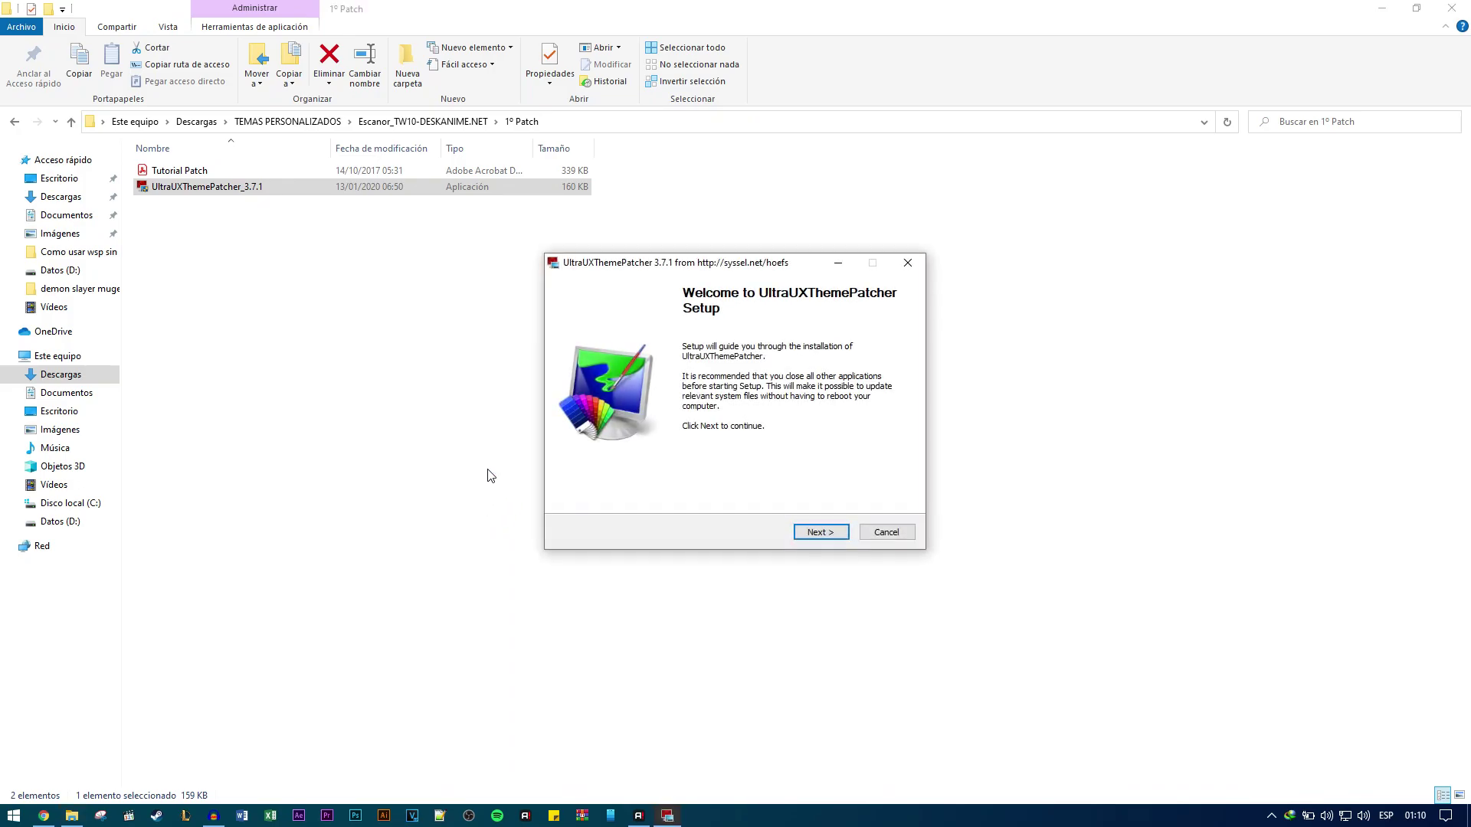
Accept the UltraUXThemePatcher license agreement, continue past the readme and system information, and start the installation.
left_click(819, 532)
left_click(674, 497)
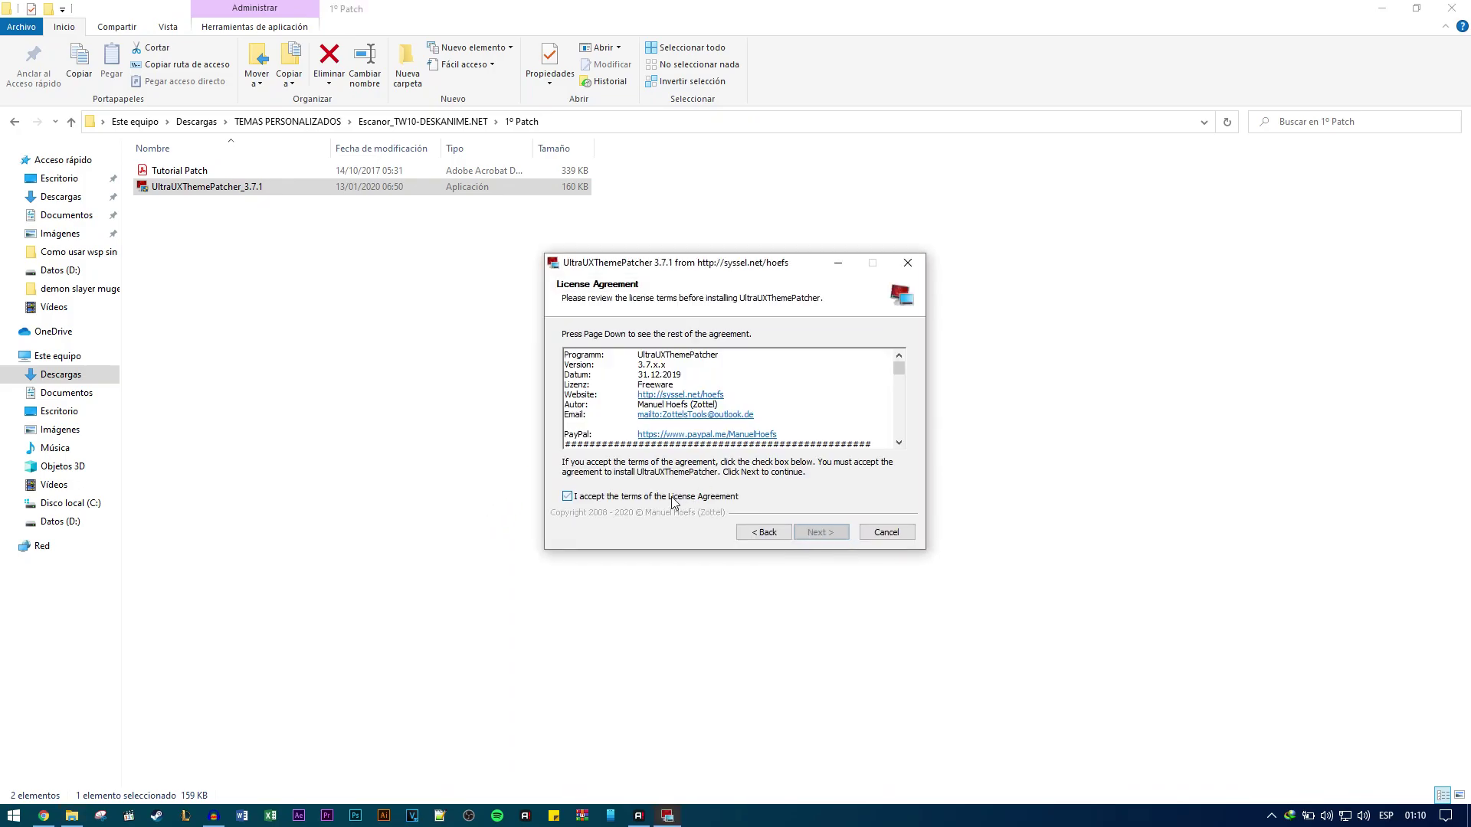
left_click(821, 532)
left_click(829, 536)
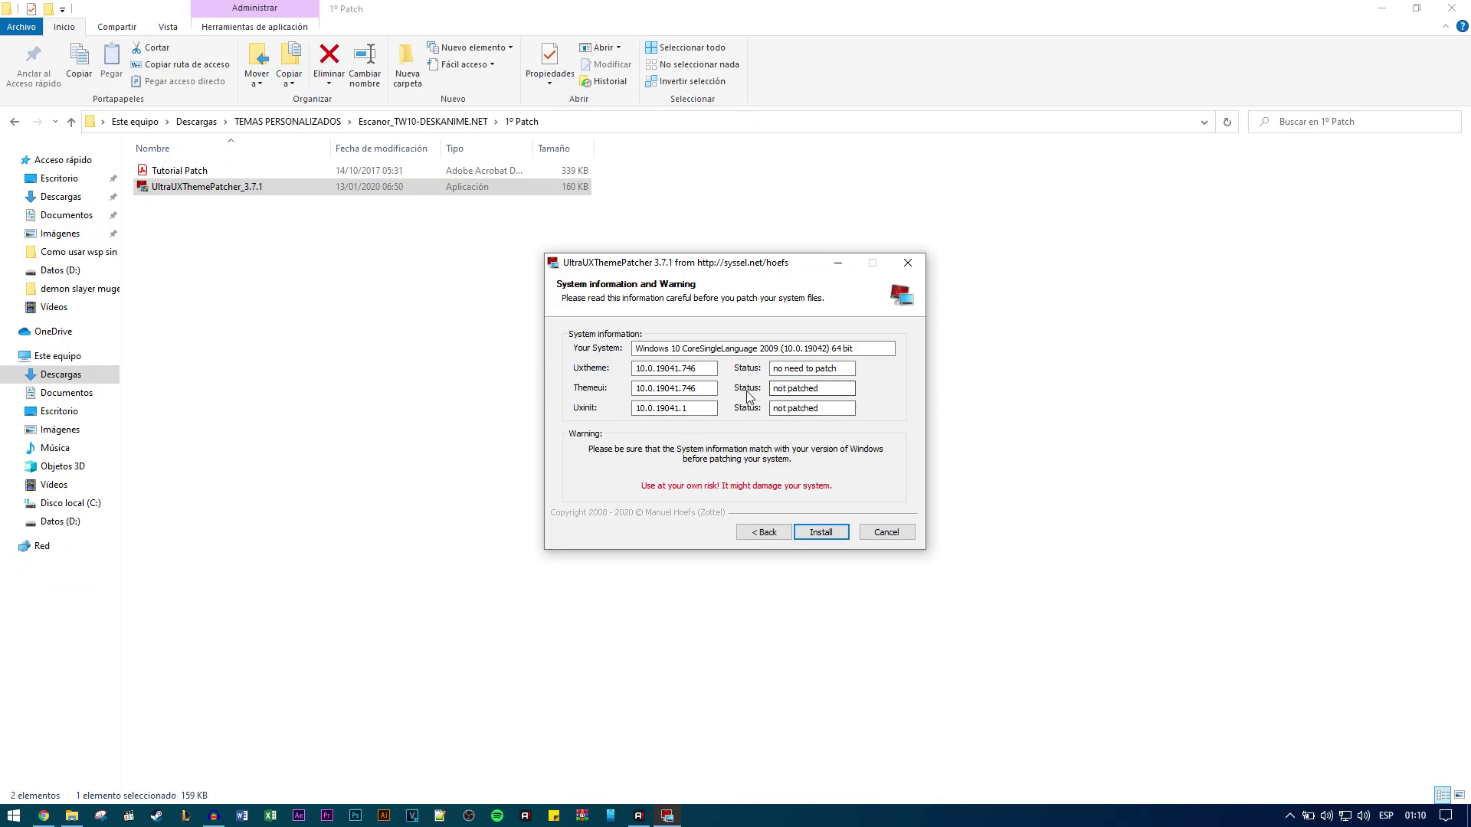
left_click(827, 537)
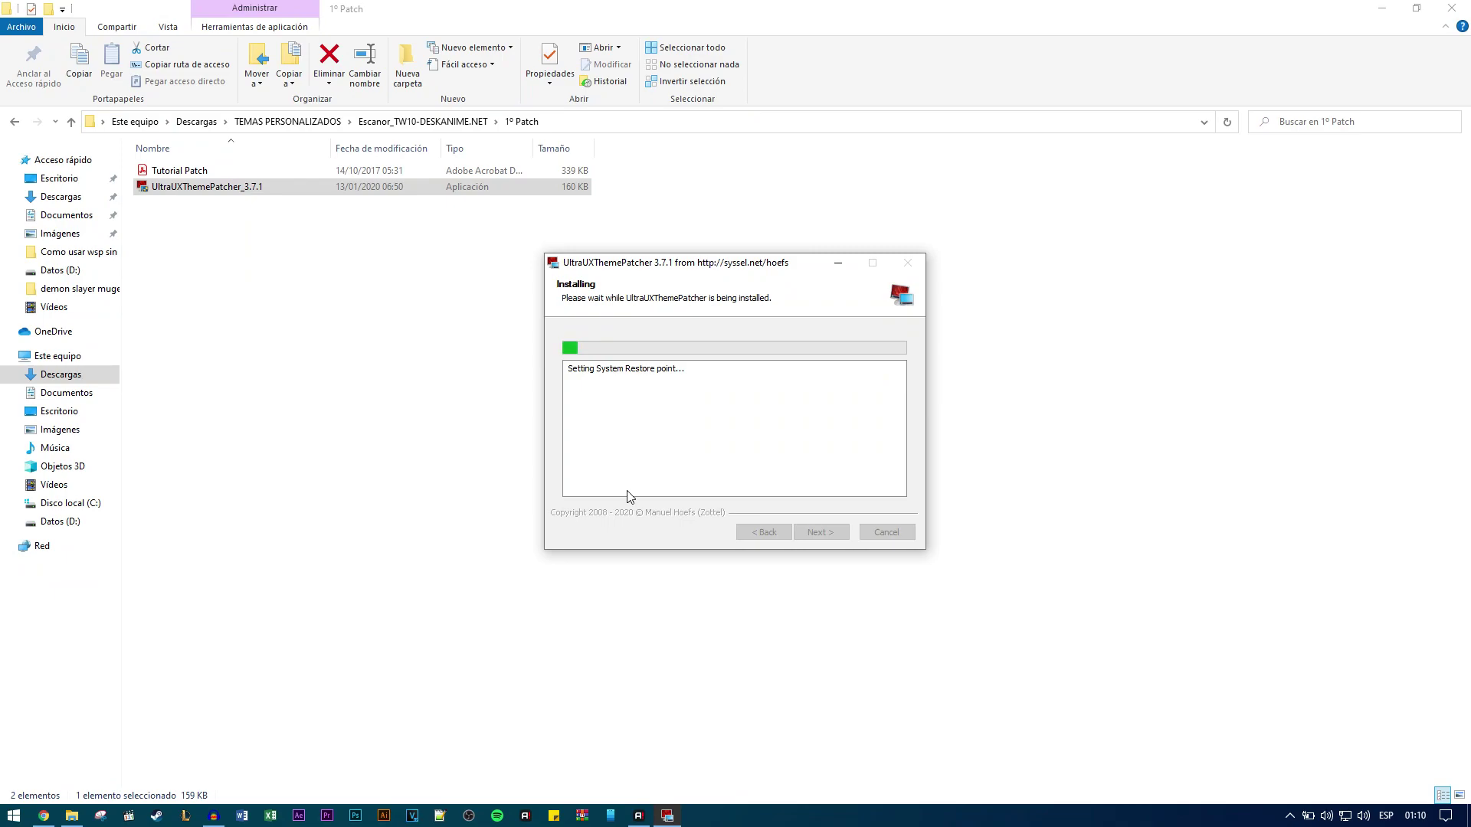
Finish the UltraUXThemePatcher setup wizard and return to the Escanor_TW10-DESKANIME.NET folder.
left_click_drag(719, 269, 718, 257)
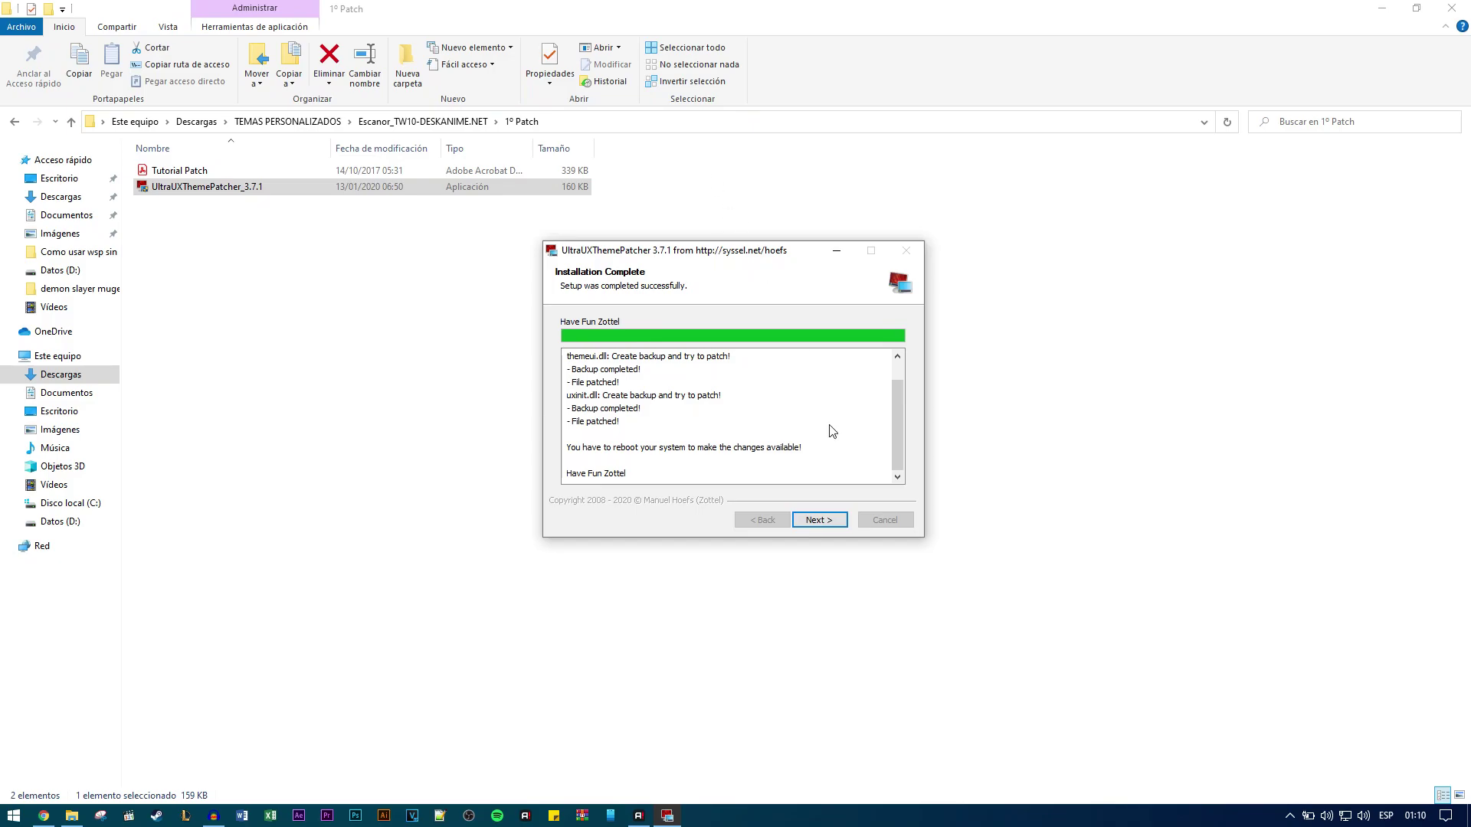
left_click(839, 519)
left_click(814, 518)
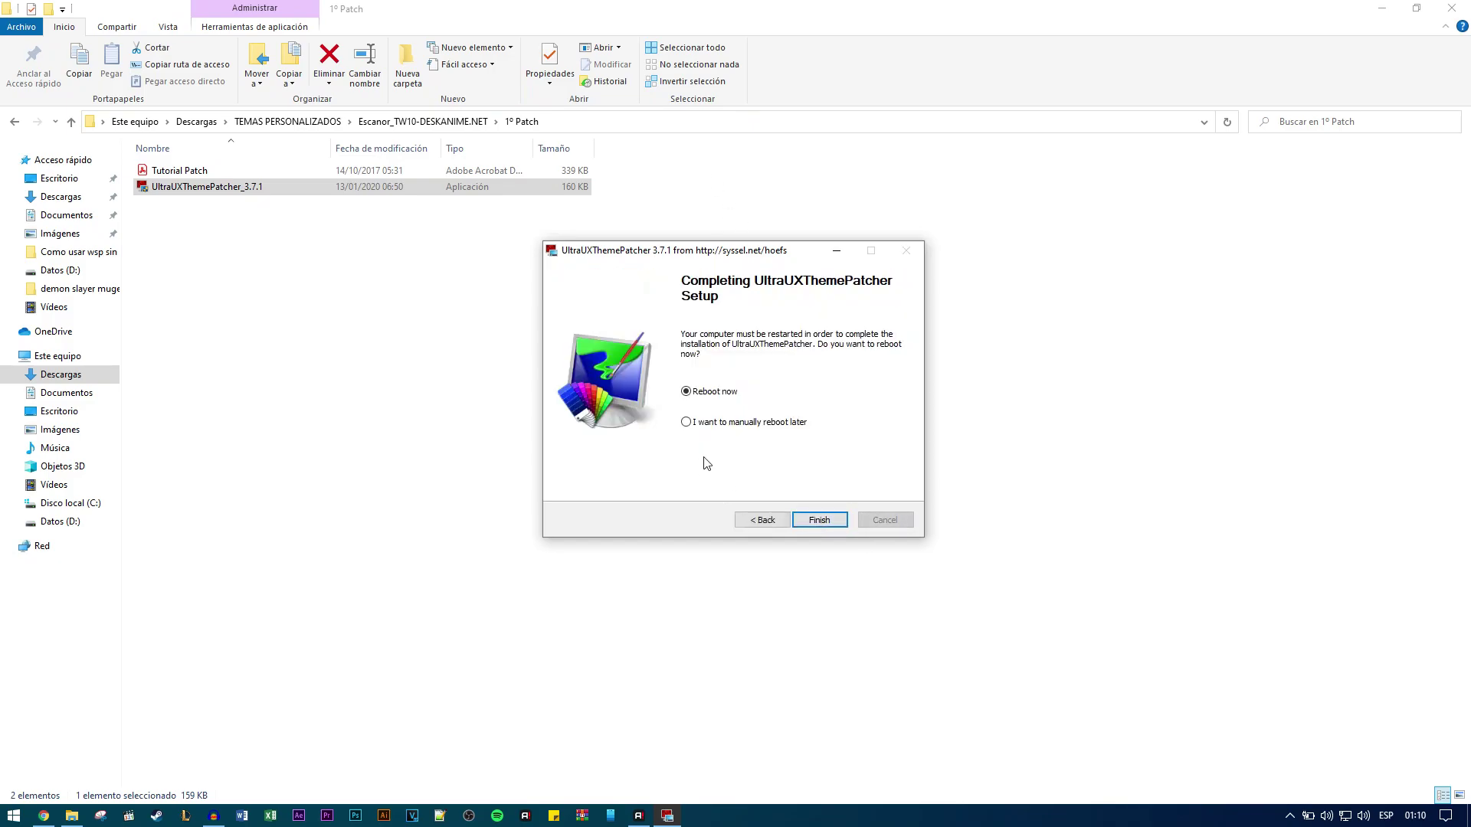
left_click(810, 518)
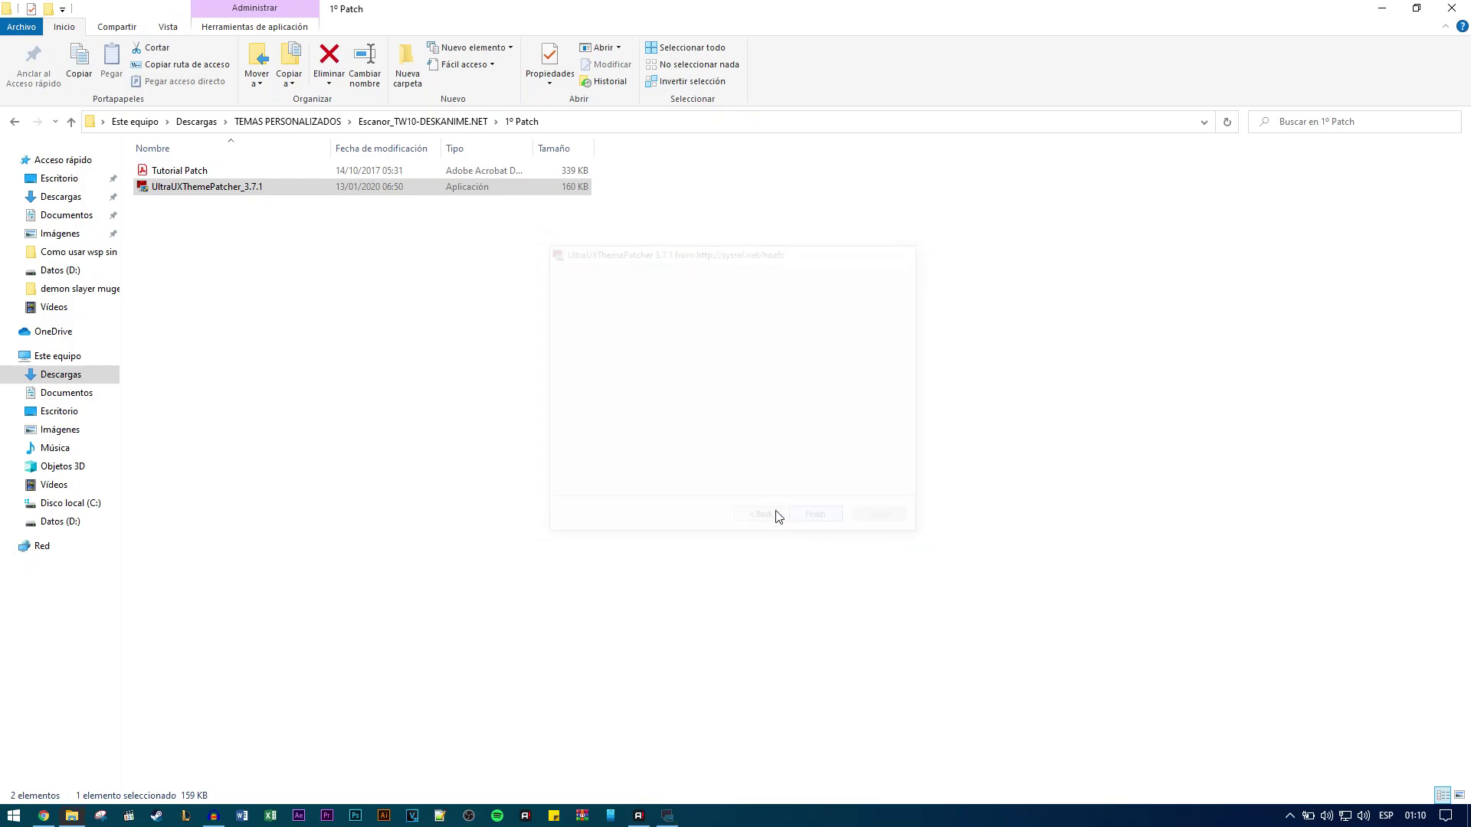
left_click(16, 122)
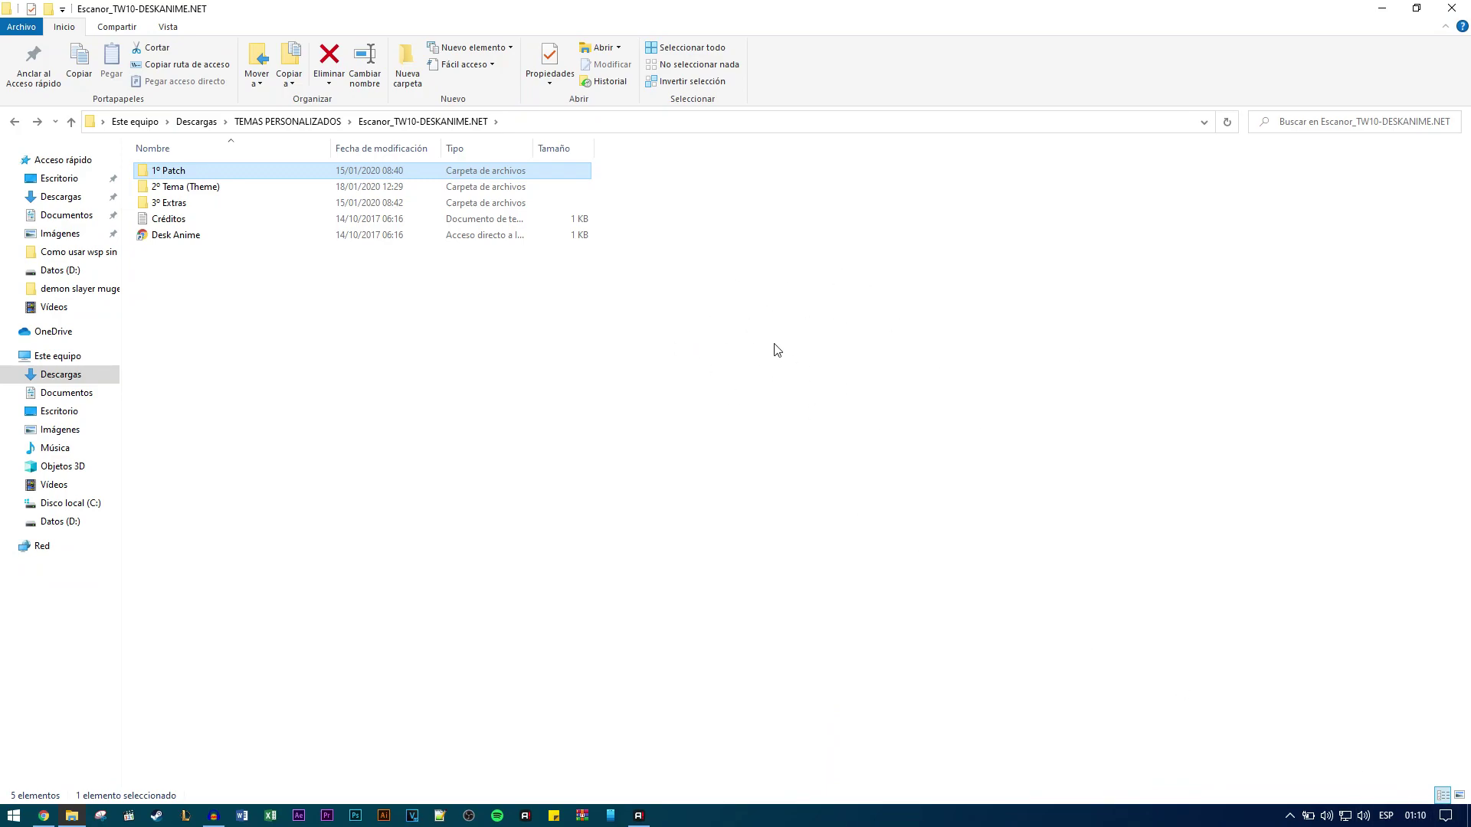
left_click(602, 363)
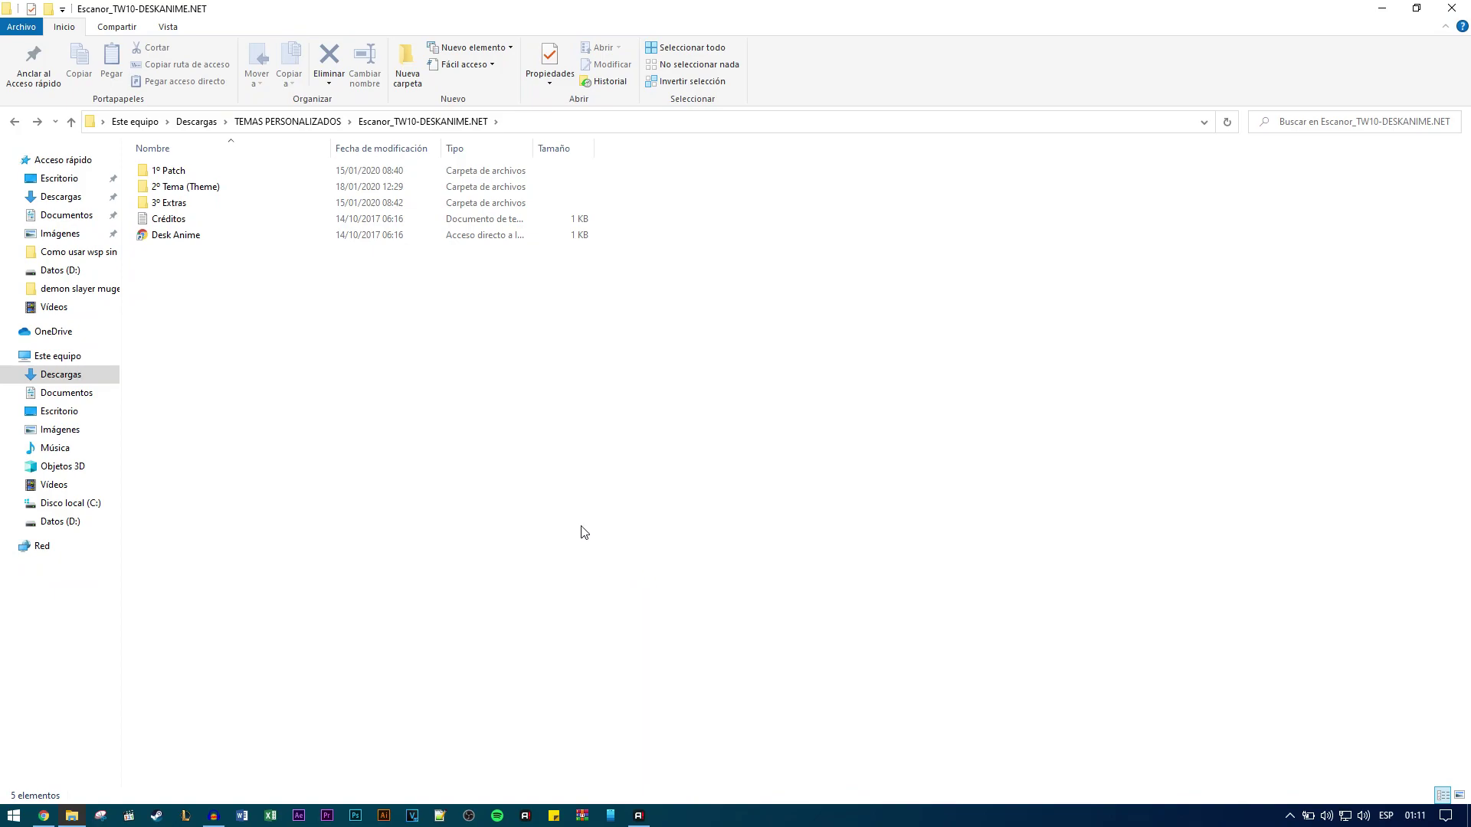
Look inside the OldNewExplorer folder in 3º Extras, and open the Tutorial OldNewExplorer PDF from 3º Extras.
double_click(191, 204)
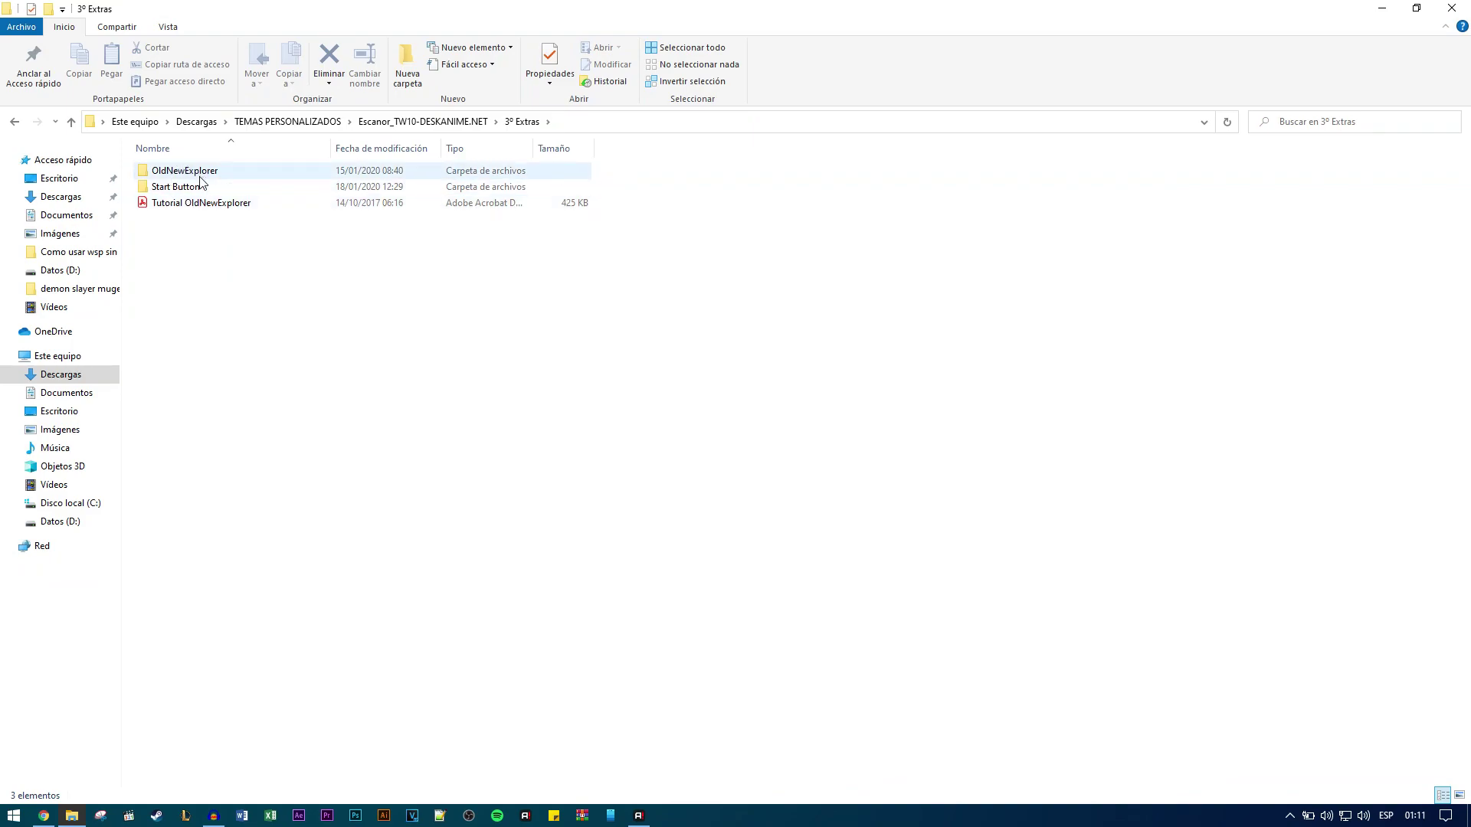
double_click(200, 176)
left_click(14, 121)
left_click(209, 204)
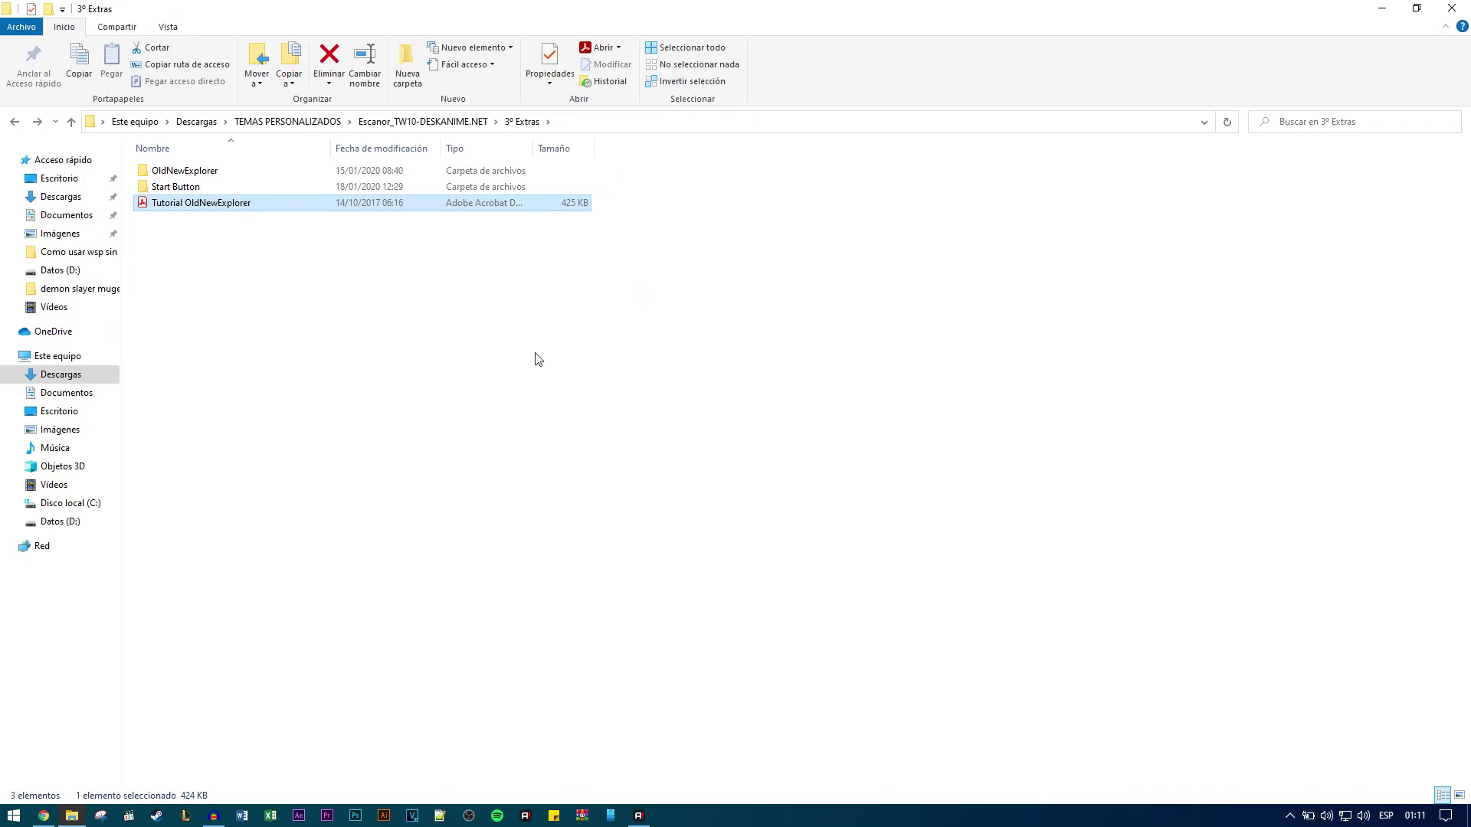
key("Return")
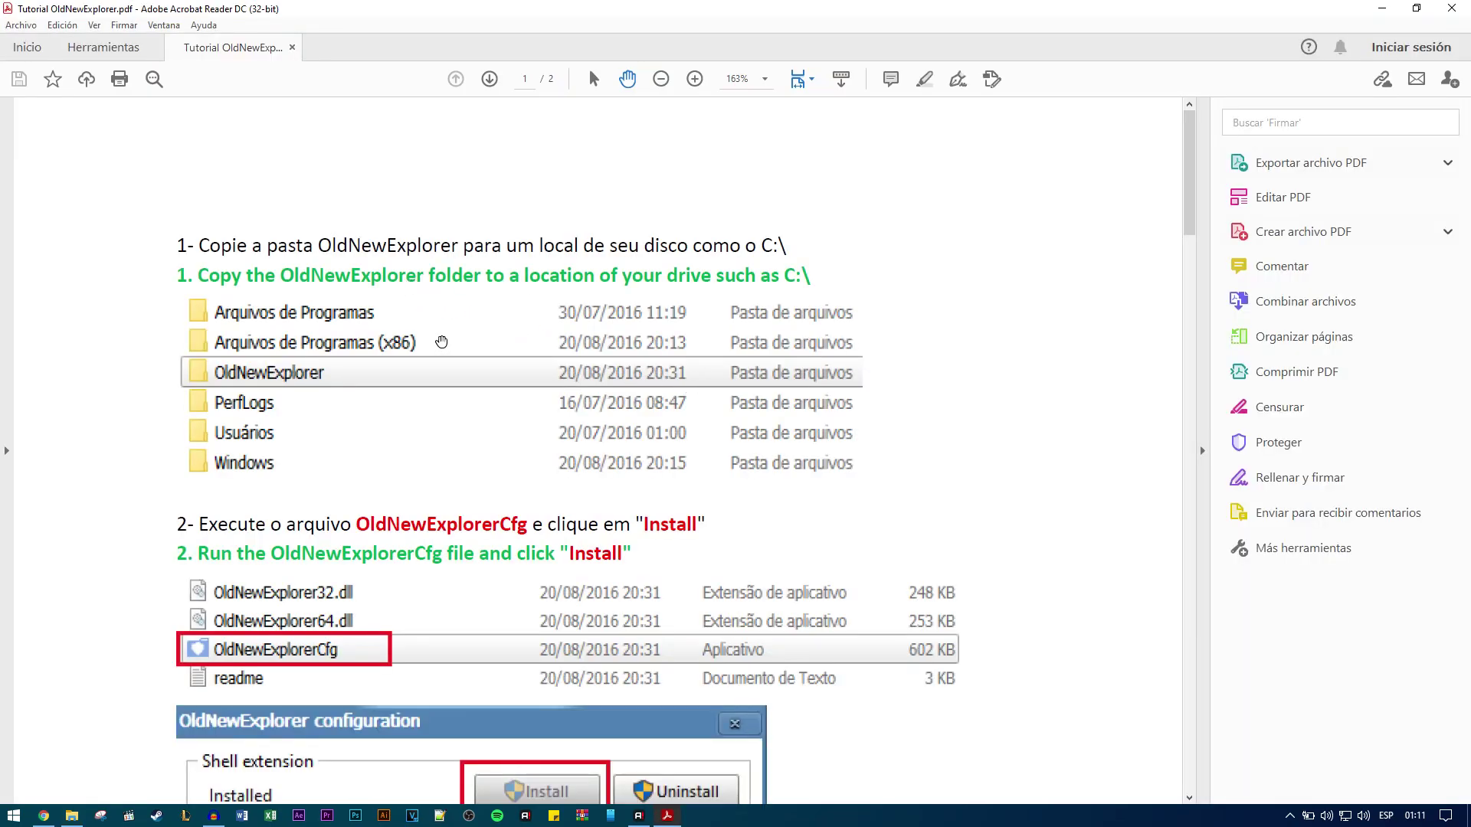
Copy the OldNewExplorer folder from 3º Extras to the root of Disco local (C:), as the PDF tutorial instructs.
key("alt+Tab")
double_click(191, 170)
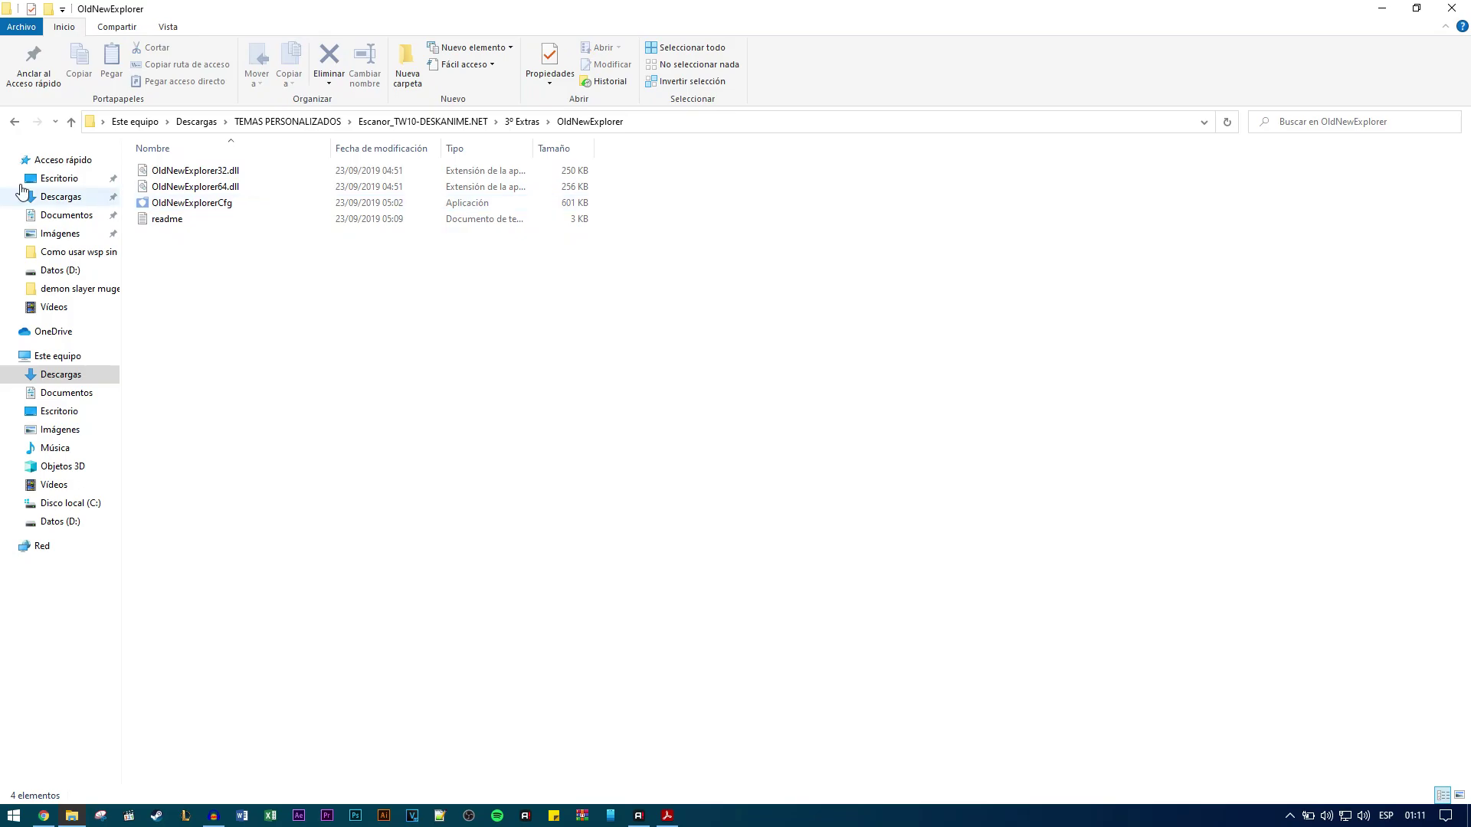
left_click(14, 121)
right_click(192, 170)
left_click(243, 433)
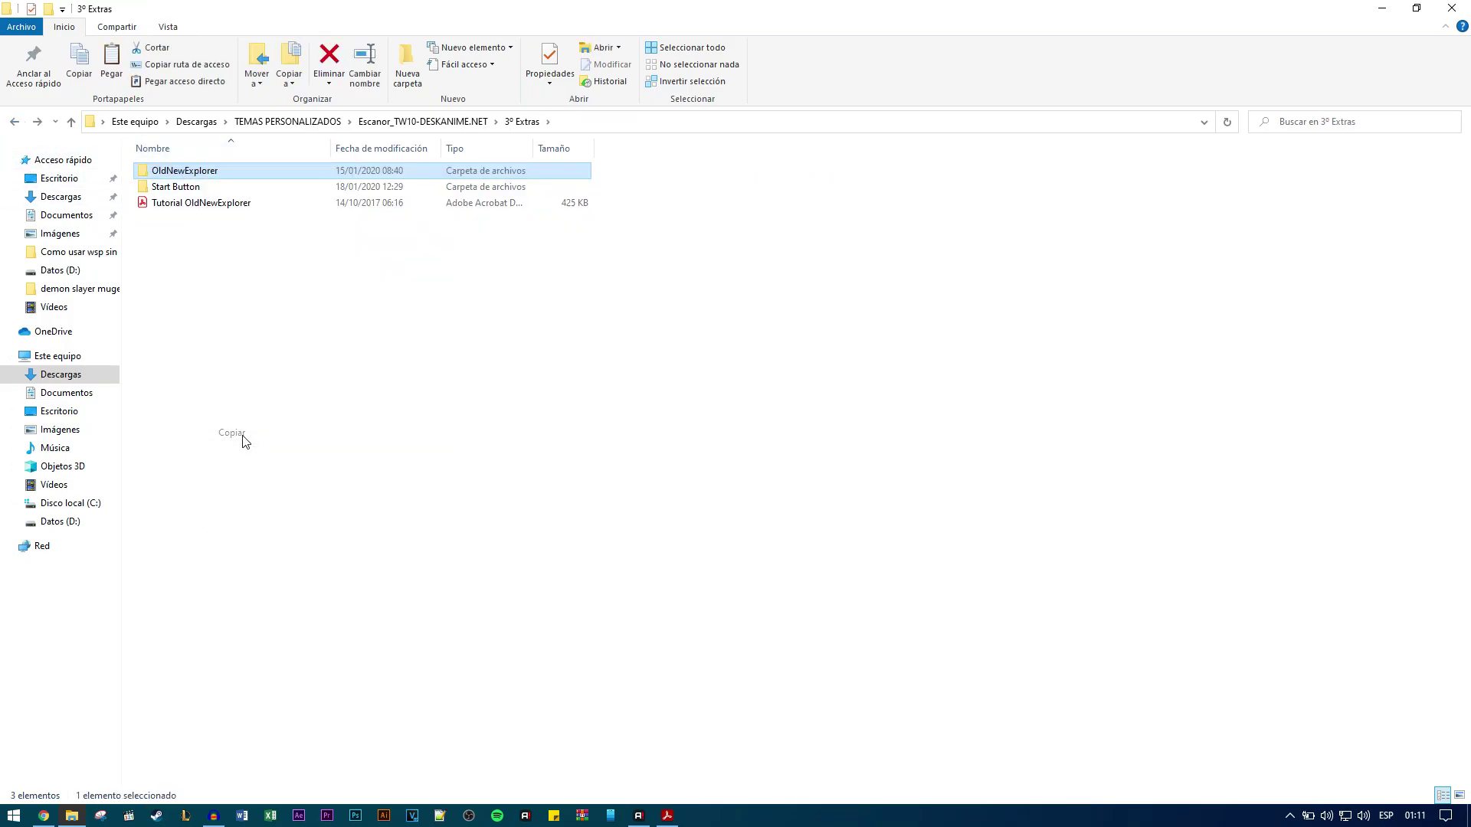
key("alt+Tab")
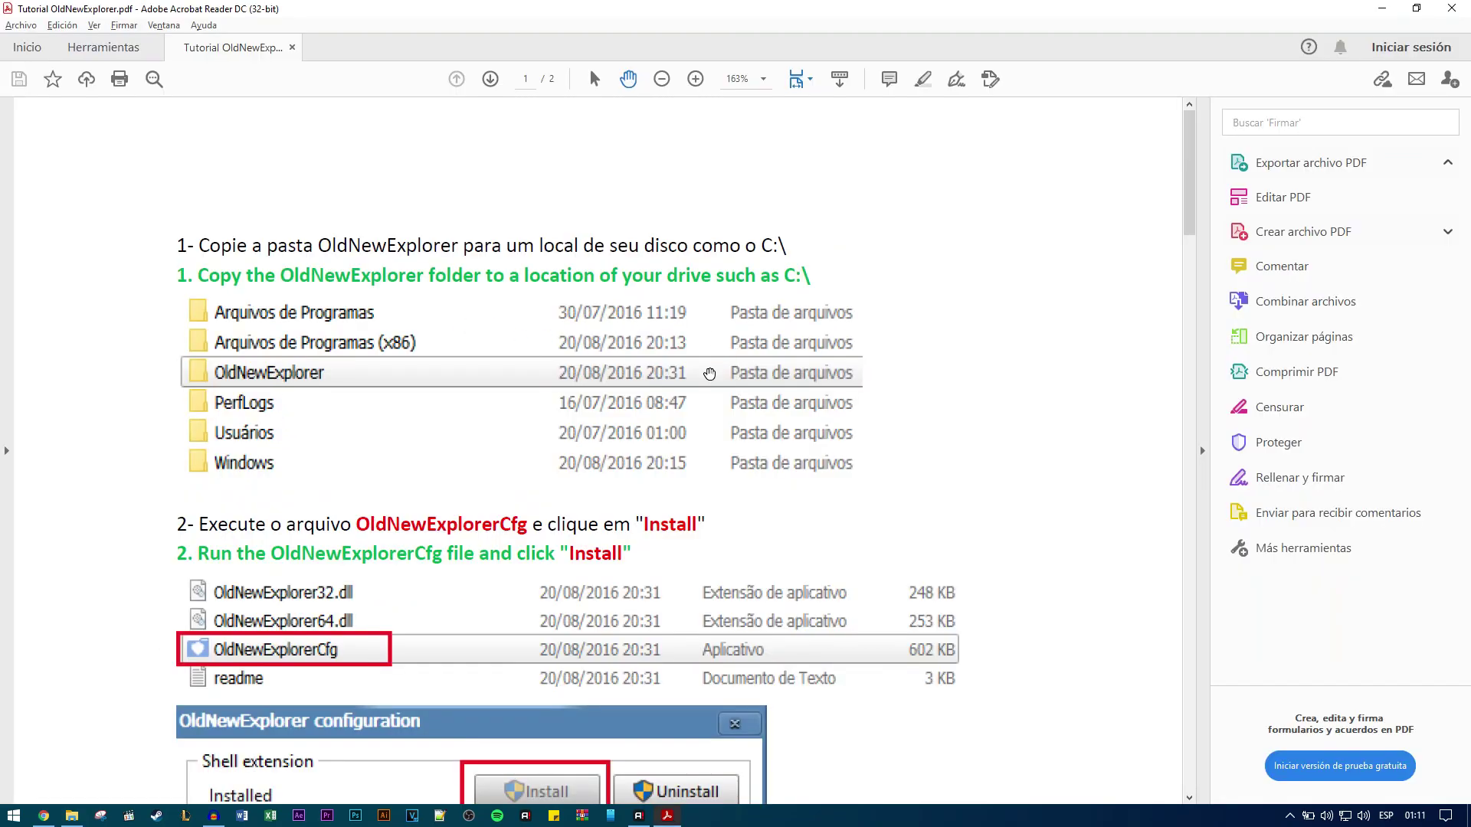
key("alt+Tab")
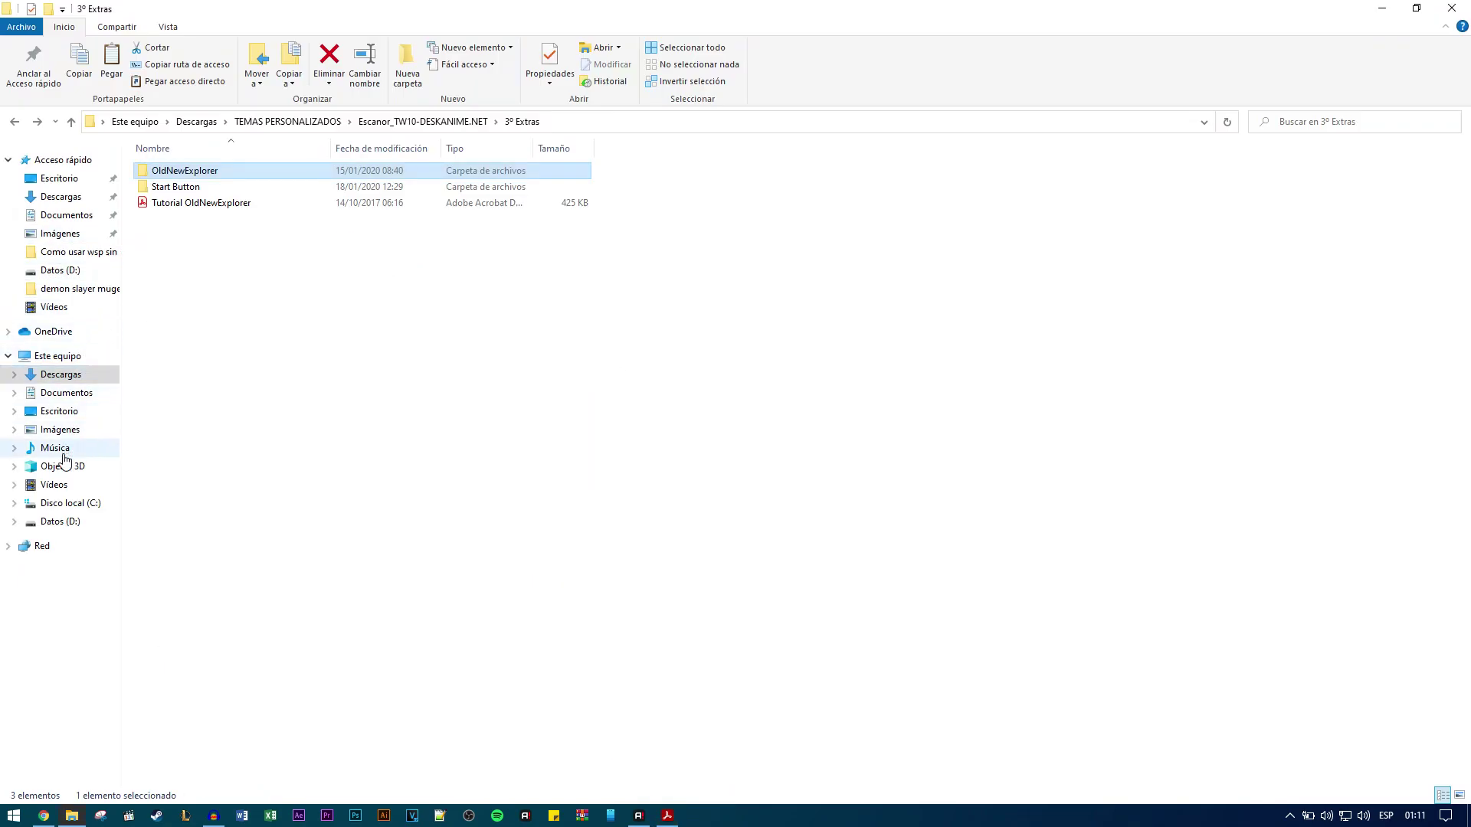
left_click(84, 503)
right_click(339, 457)
left_click(373, 531)
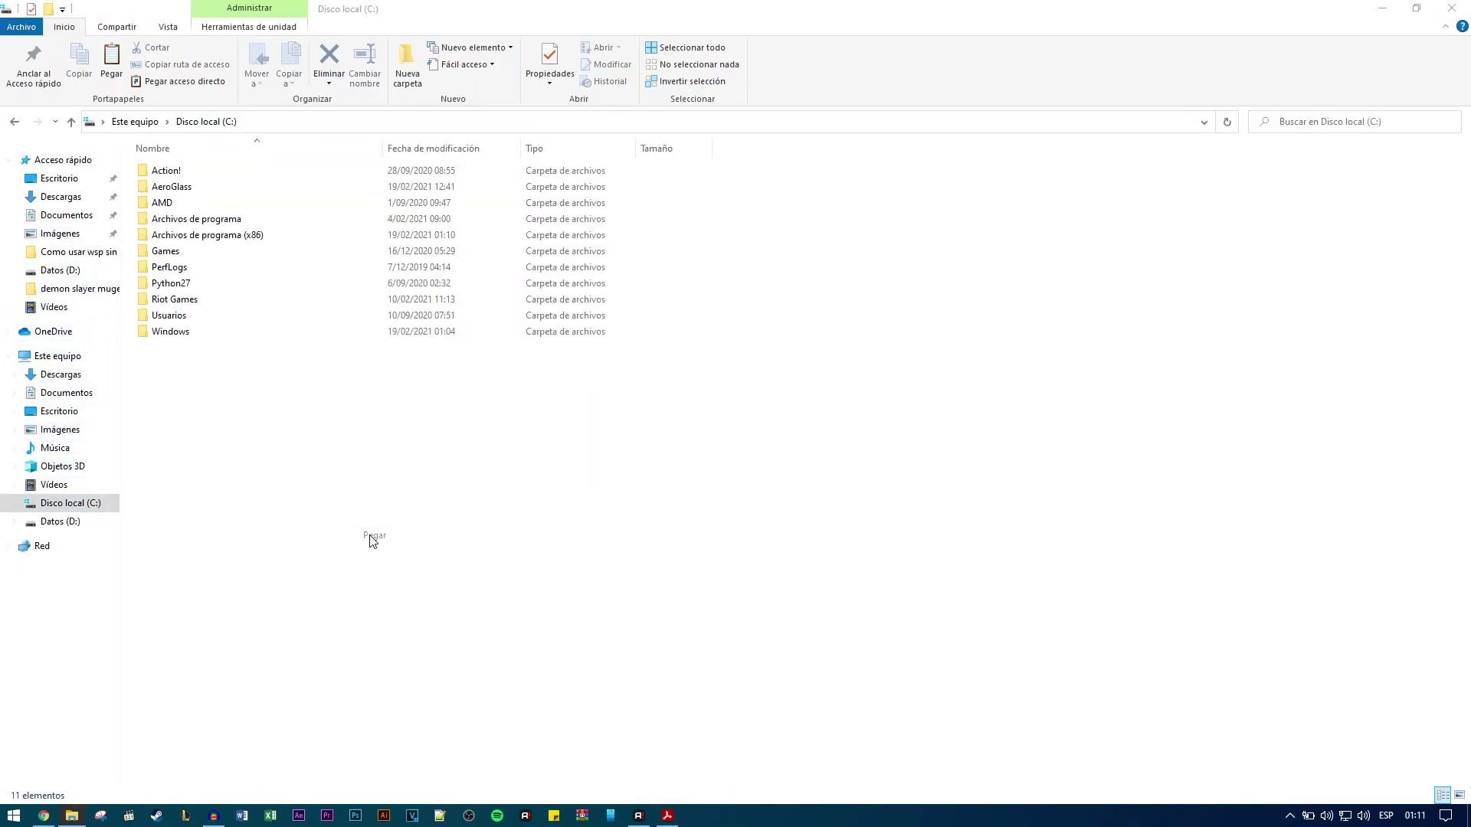
Check the PDF's second instruction, run OldNewExplorerCfg as administrator from C:\OldNewExplorer, and grant it permission.
key("alt+Tab")
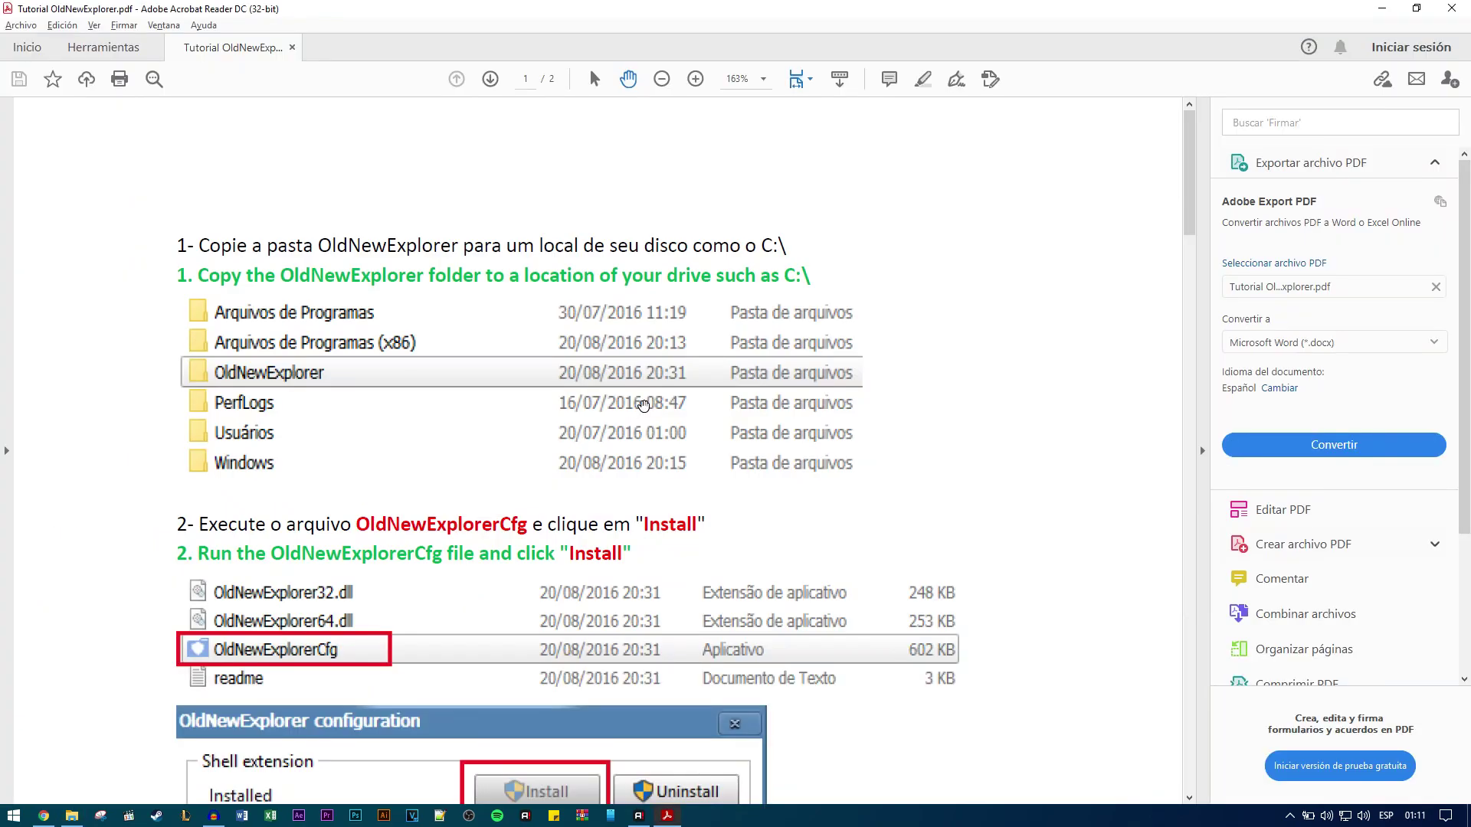
scroll(741, 273, "down", 3)
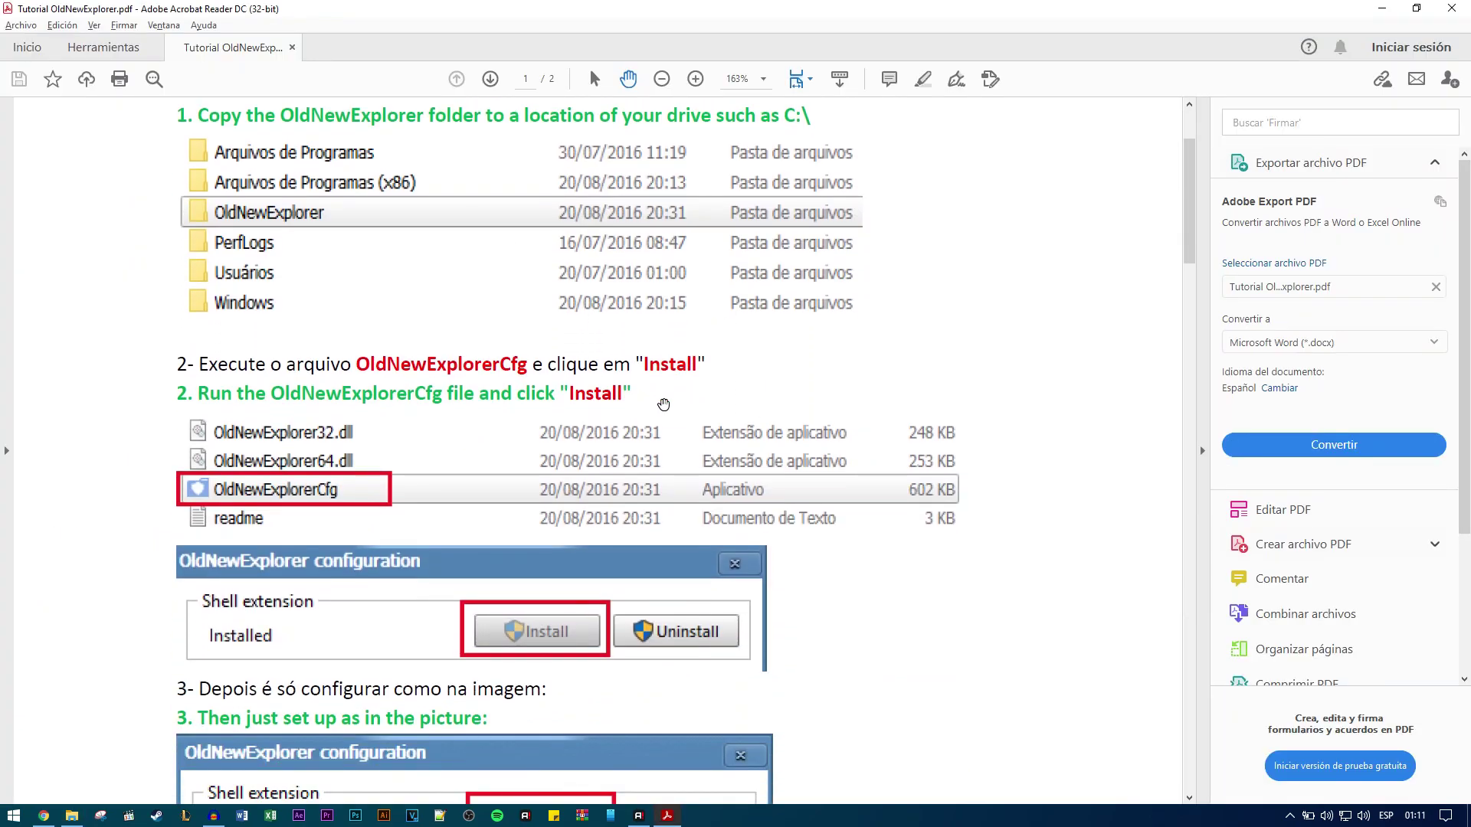
key("alt+Tab")
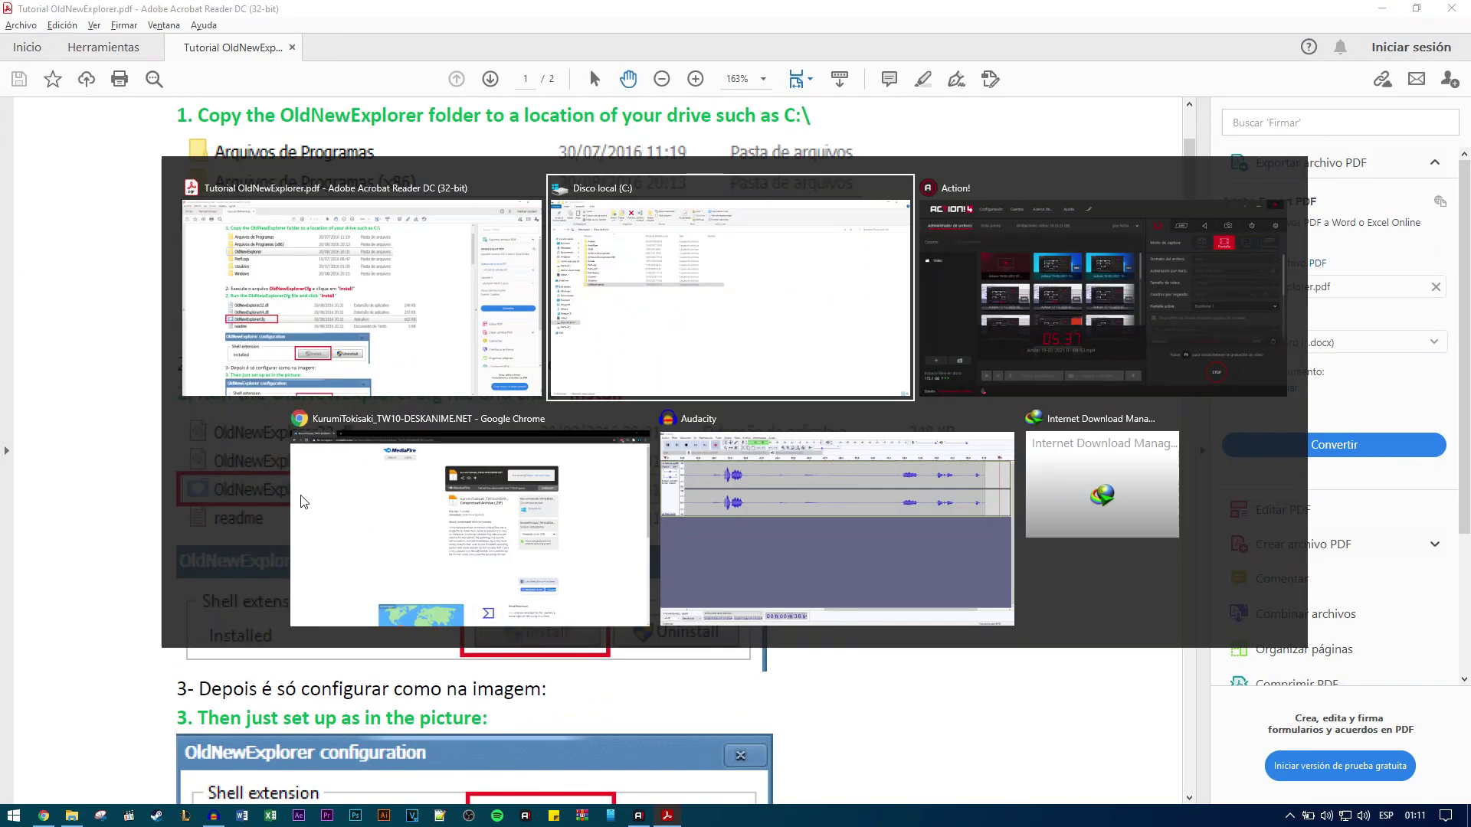
double_click(178, 349)
left_click(150, 205)
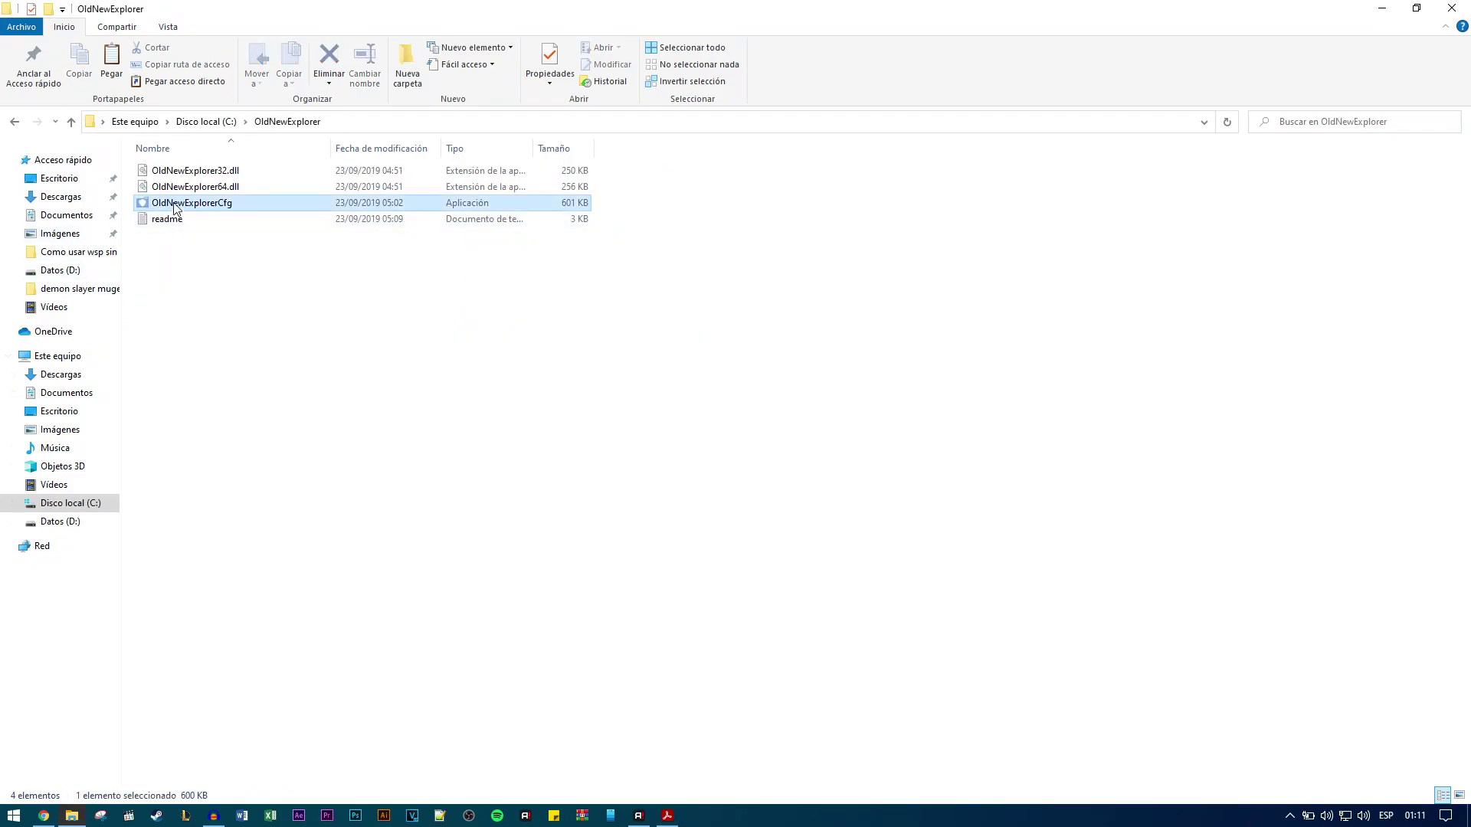
key("alt+Tab")
key("alt+Tab")
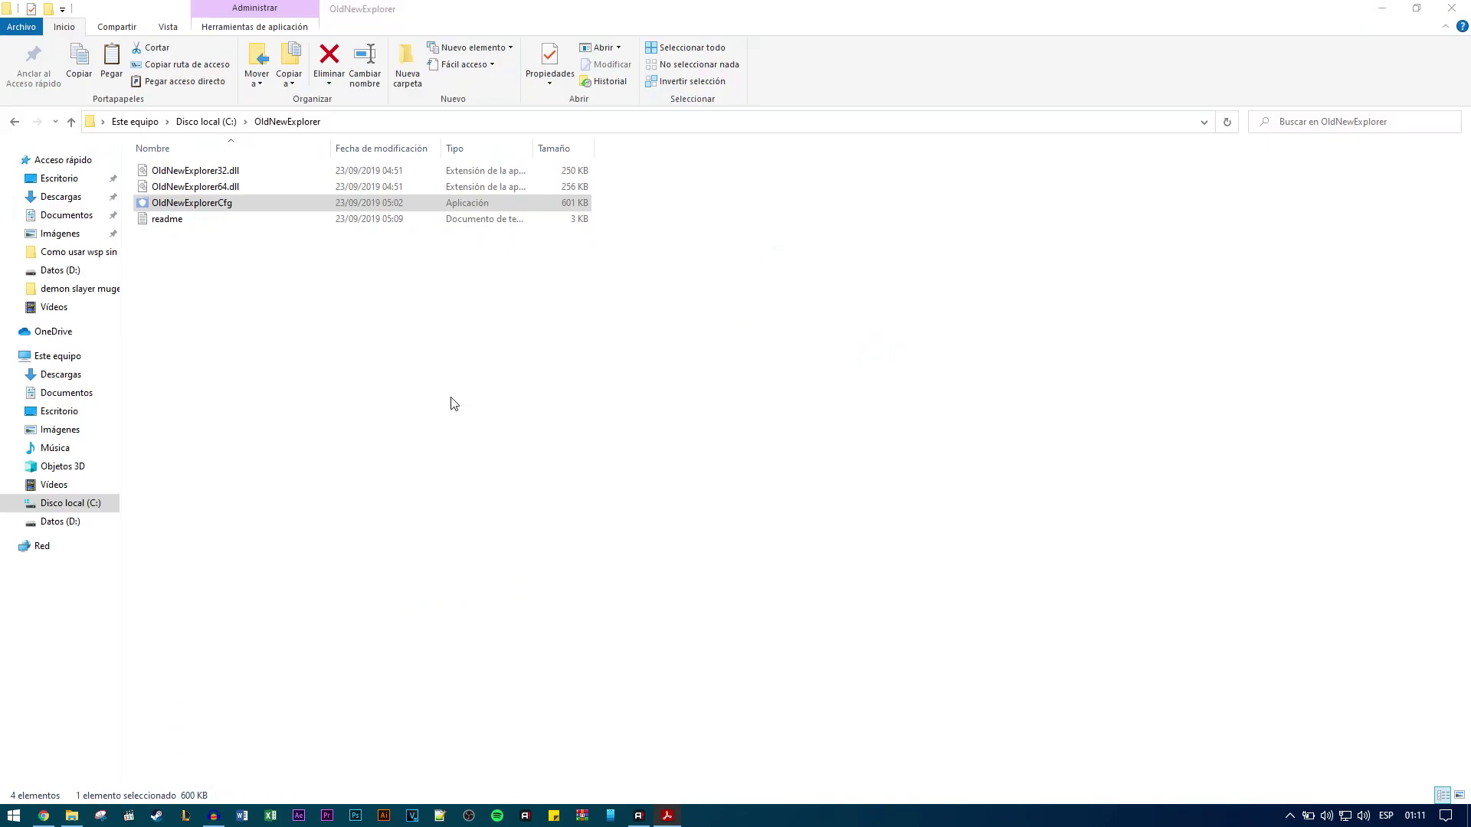
right_click(246, 205)
left_click(329, 236)
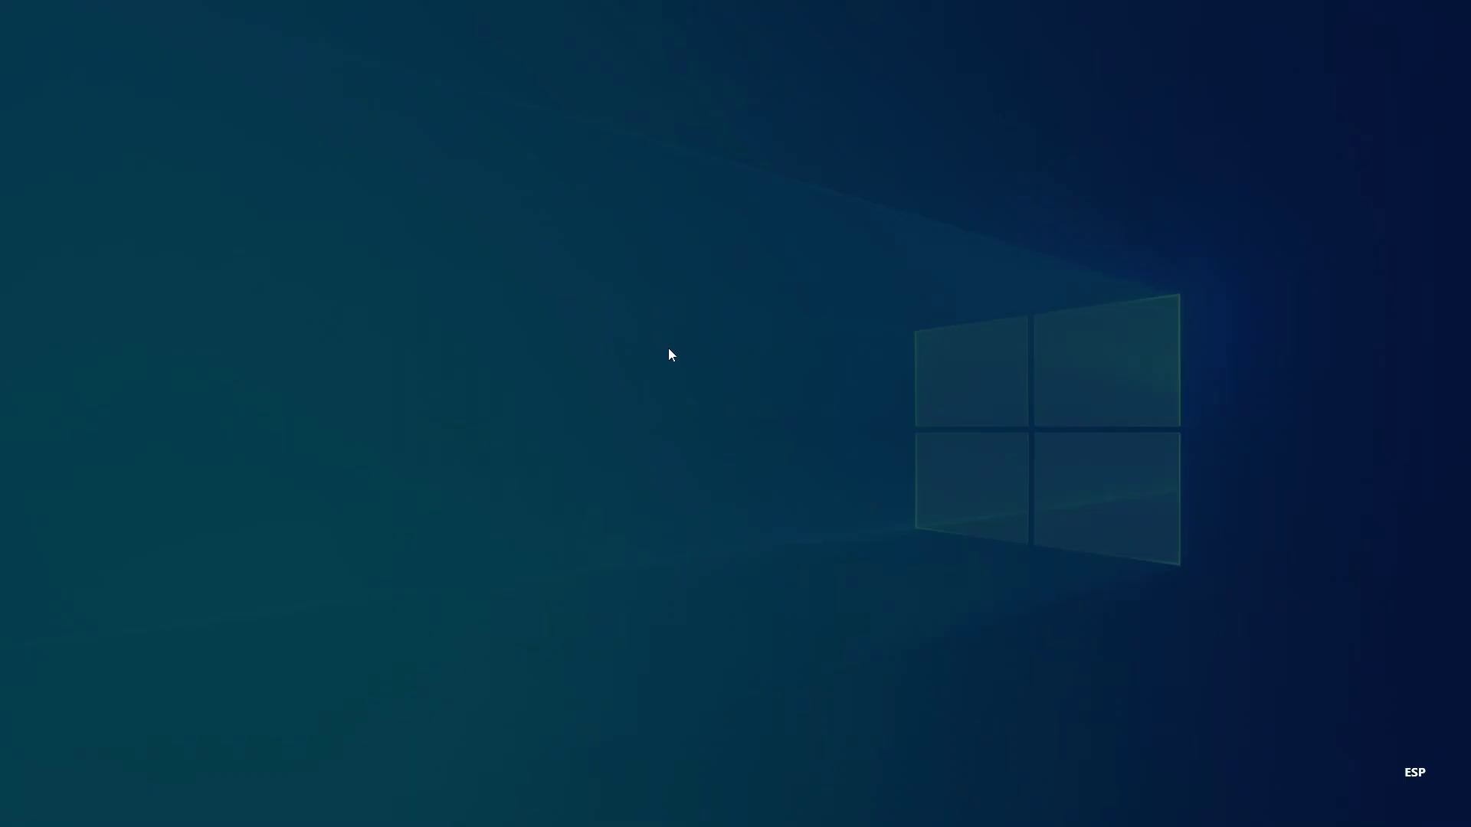
left_click(630, 508)
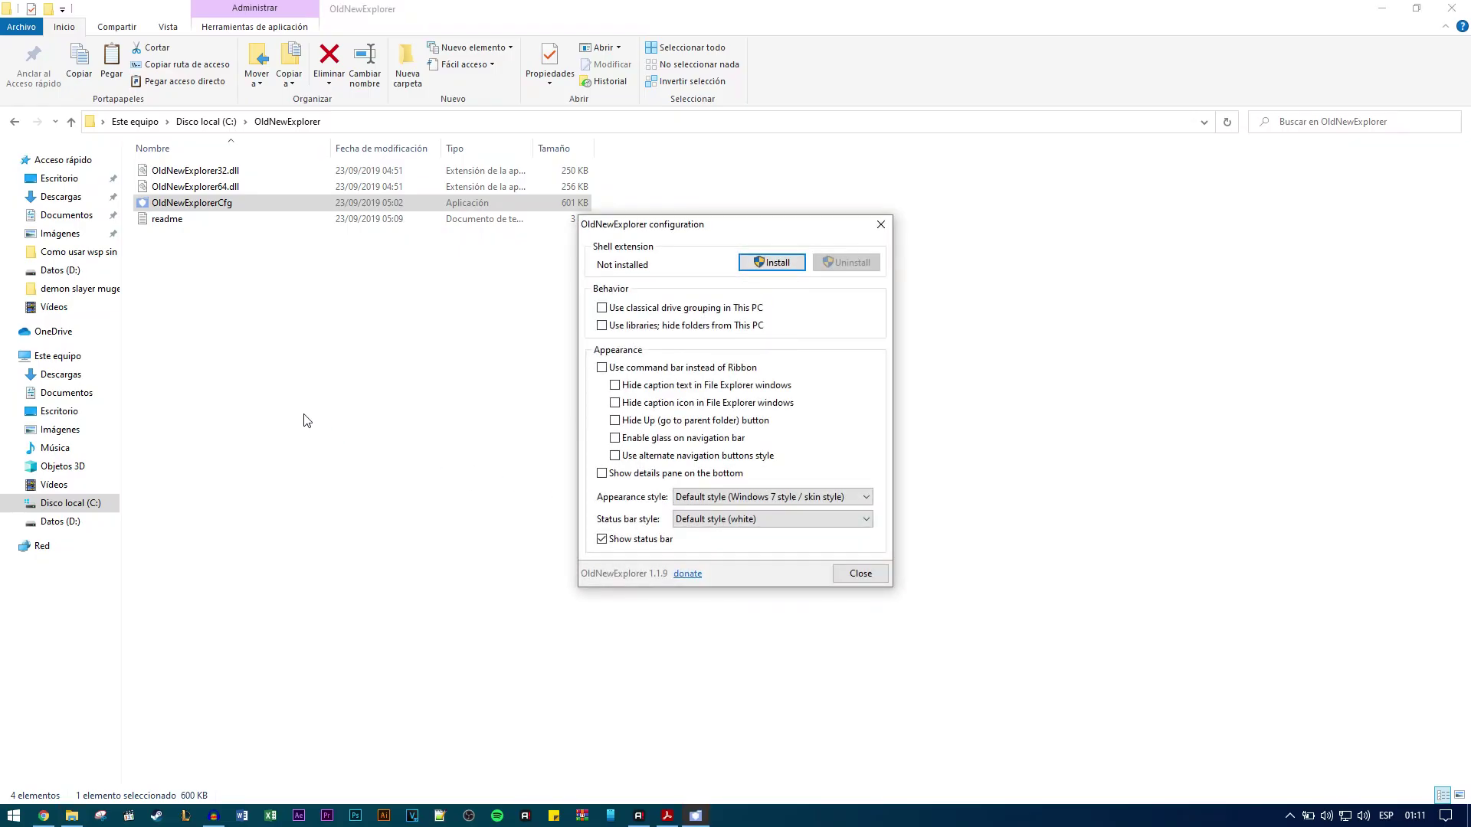
Match the tutorial picture: enable Use command bar instead of Ribbon, Hide Up button and Show details pane on the bottom, and disable Show status bar.
left_click(770, 262)
left_click(667, 815)
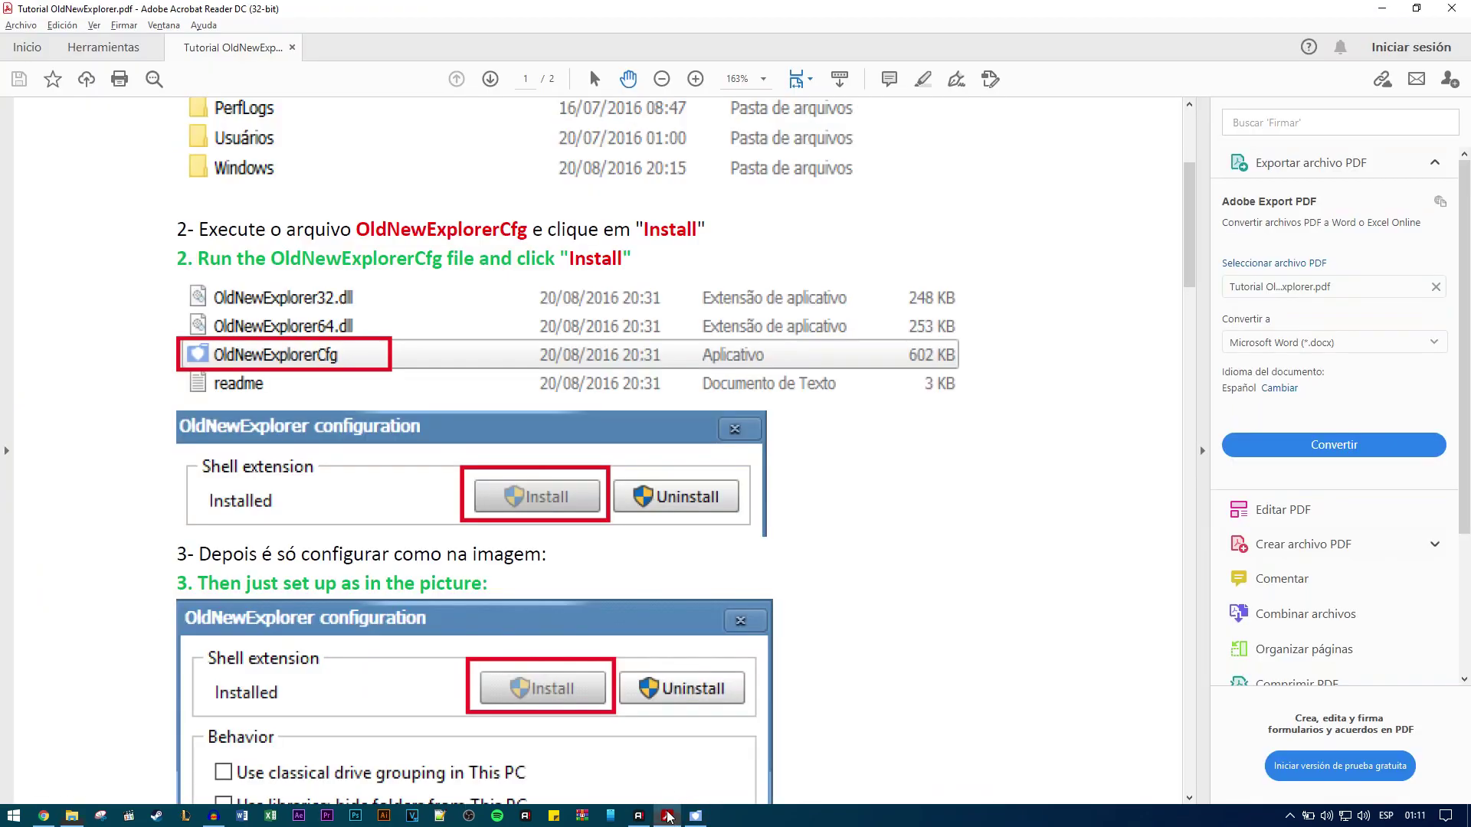
scroll(460, 262, "down", 5)
scroll(460, 263, "down", 1)
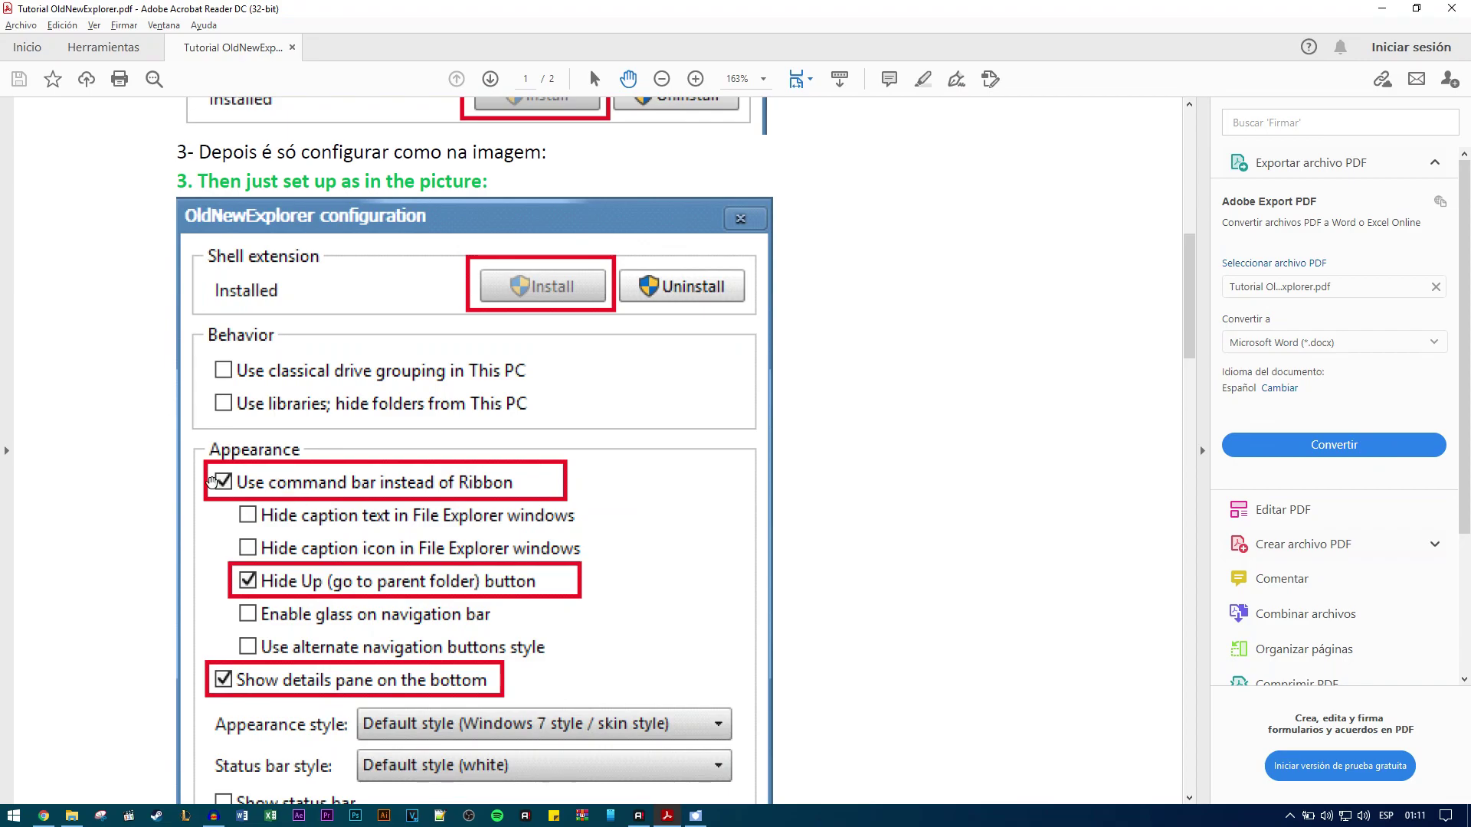
key("alt+Tab")
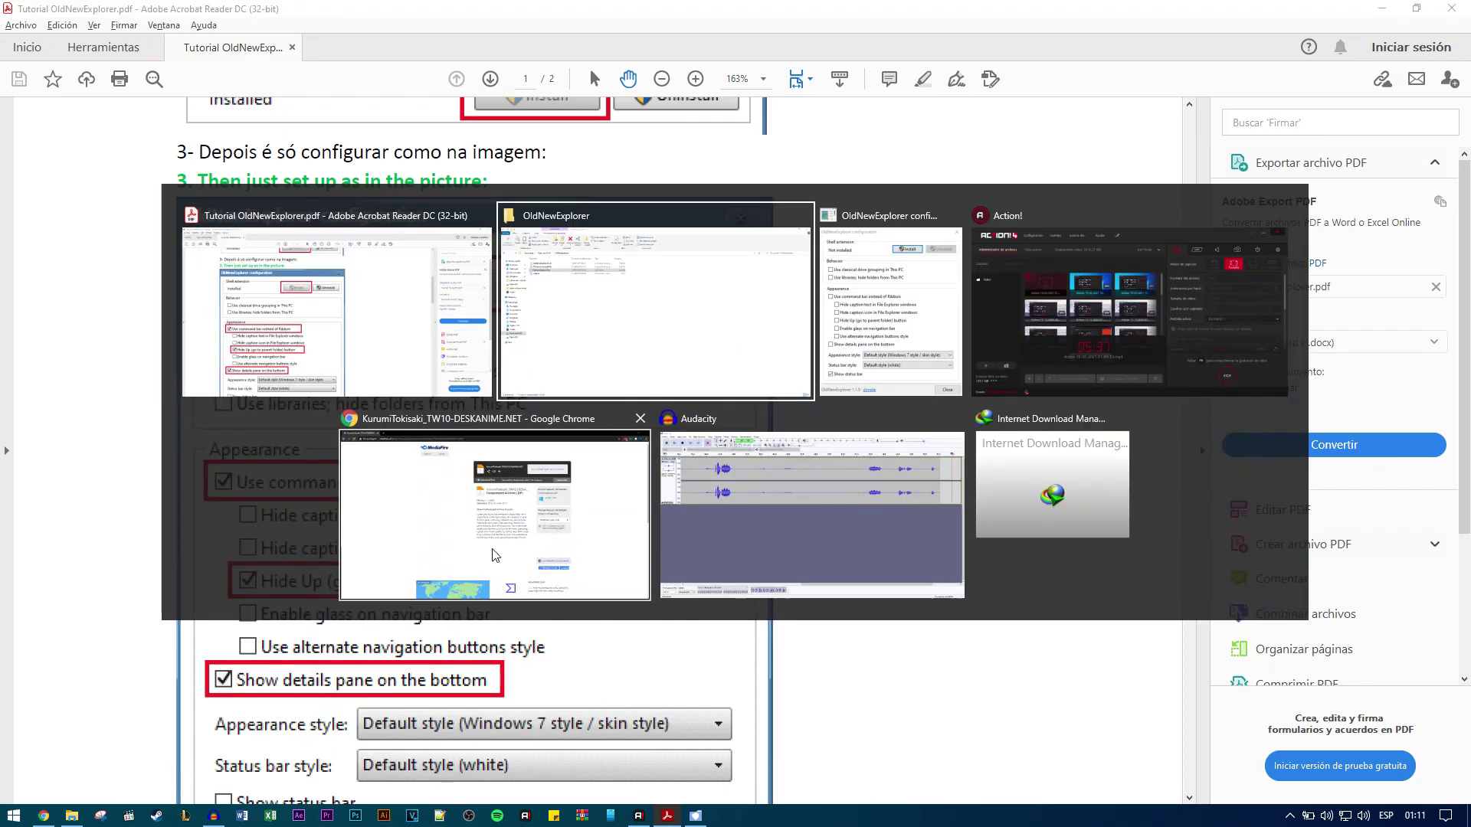
left_click(692, 814)
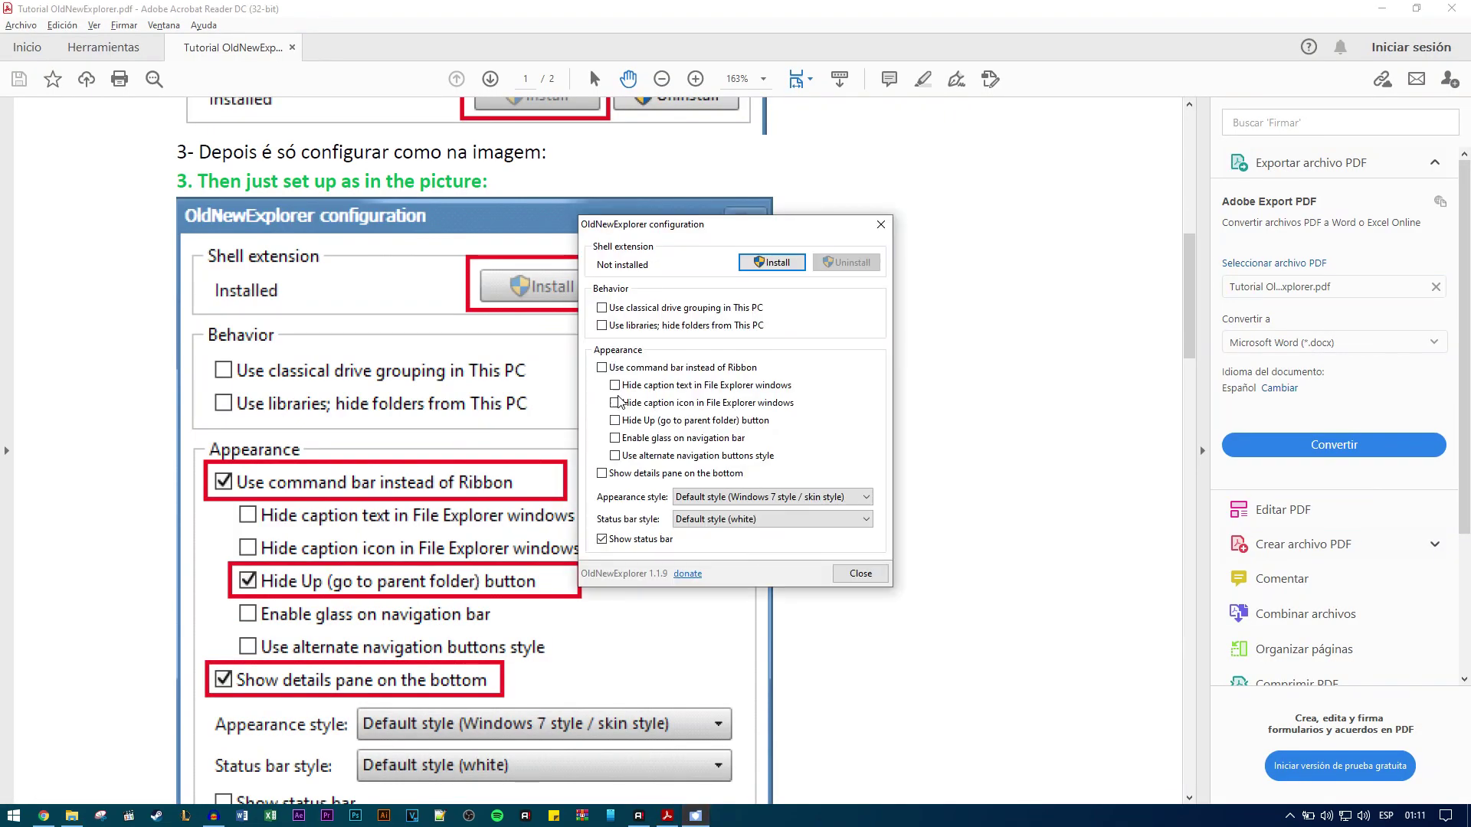
left_click(621, 369)
scroll(552, 525, "down", 3)
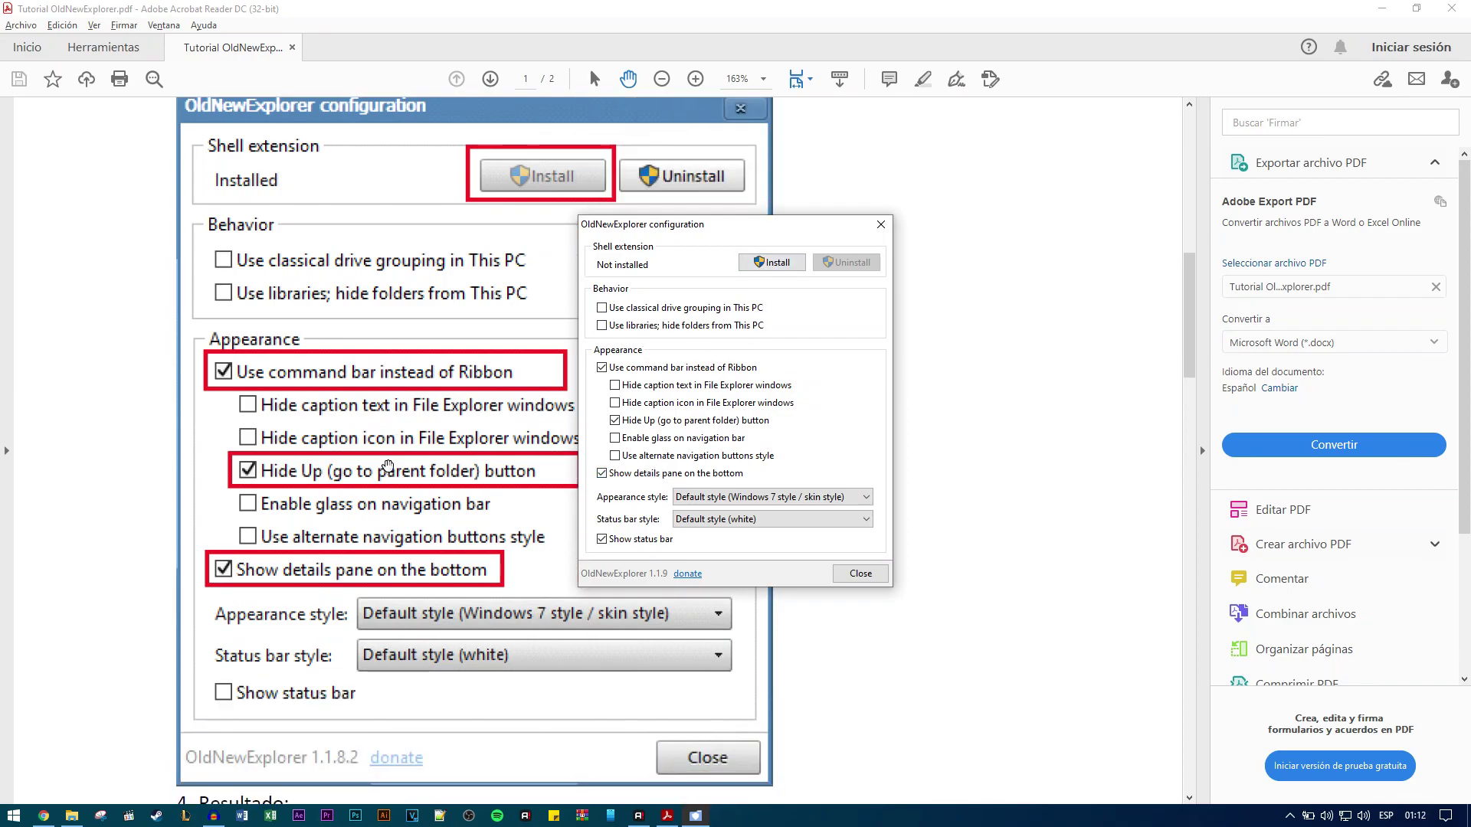
scroll(552, 524, "down", 10)
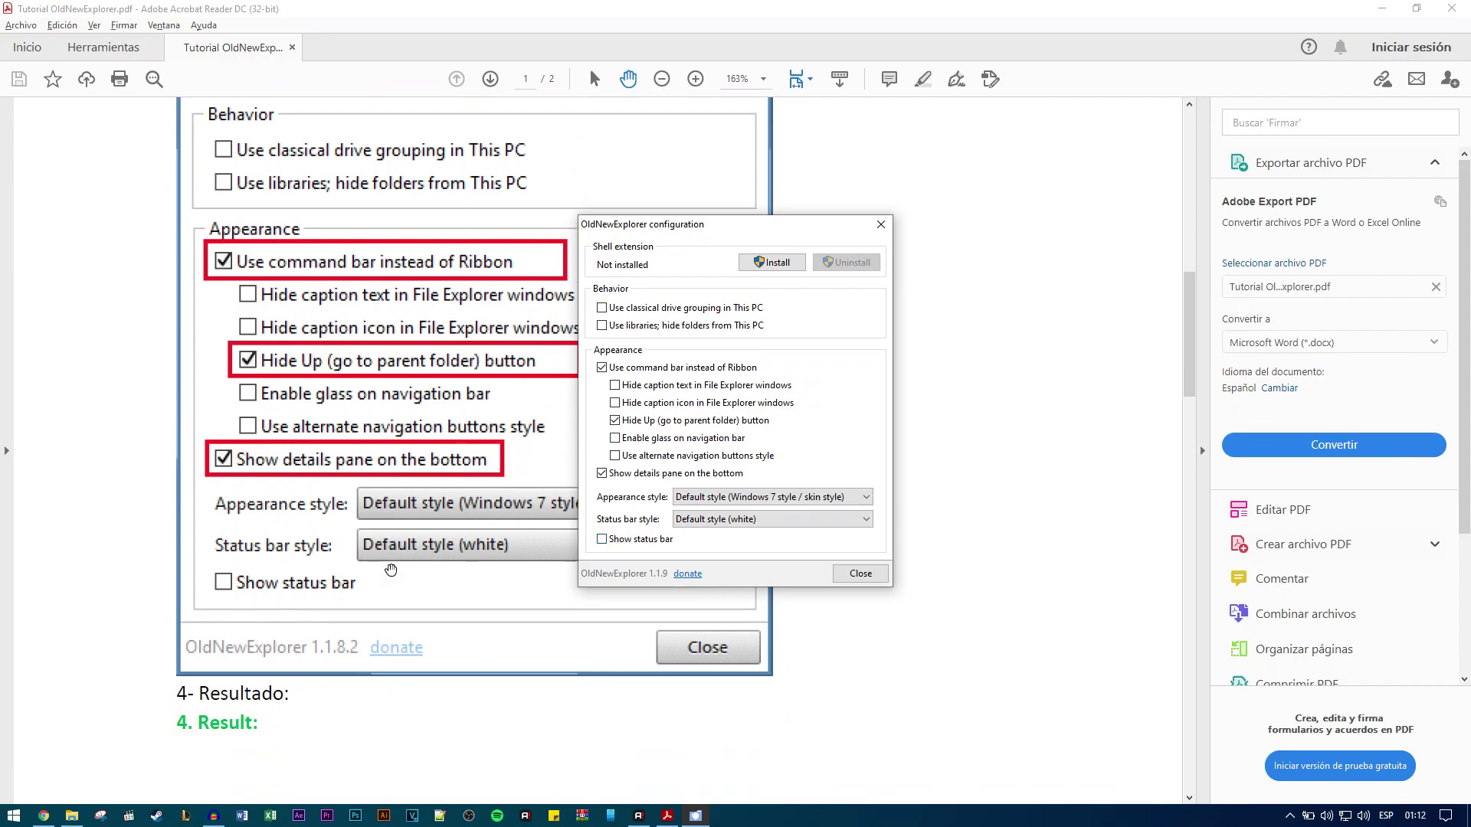
Check the result picture in the tutorial, install the OldNewExplorer shell extension, and close its configuration window.
scroll(391, 551, "up", 12)
scroll(391, 551, "down", 18)
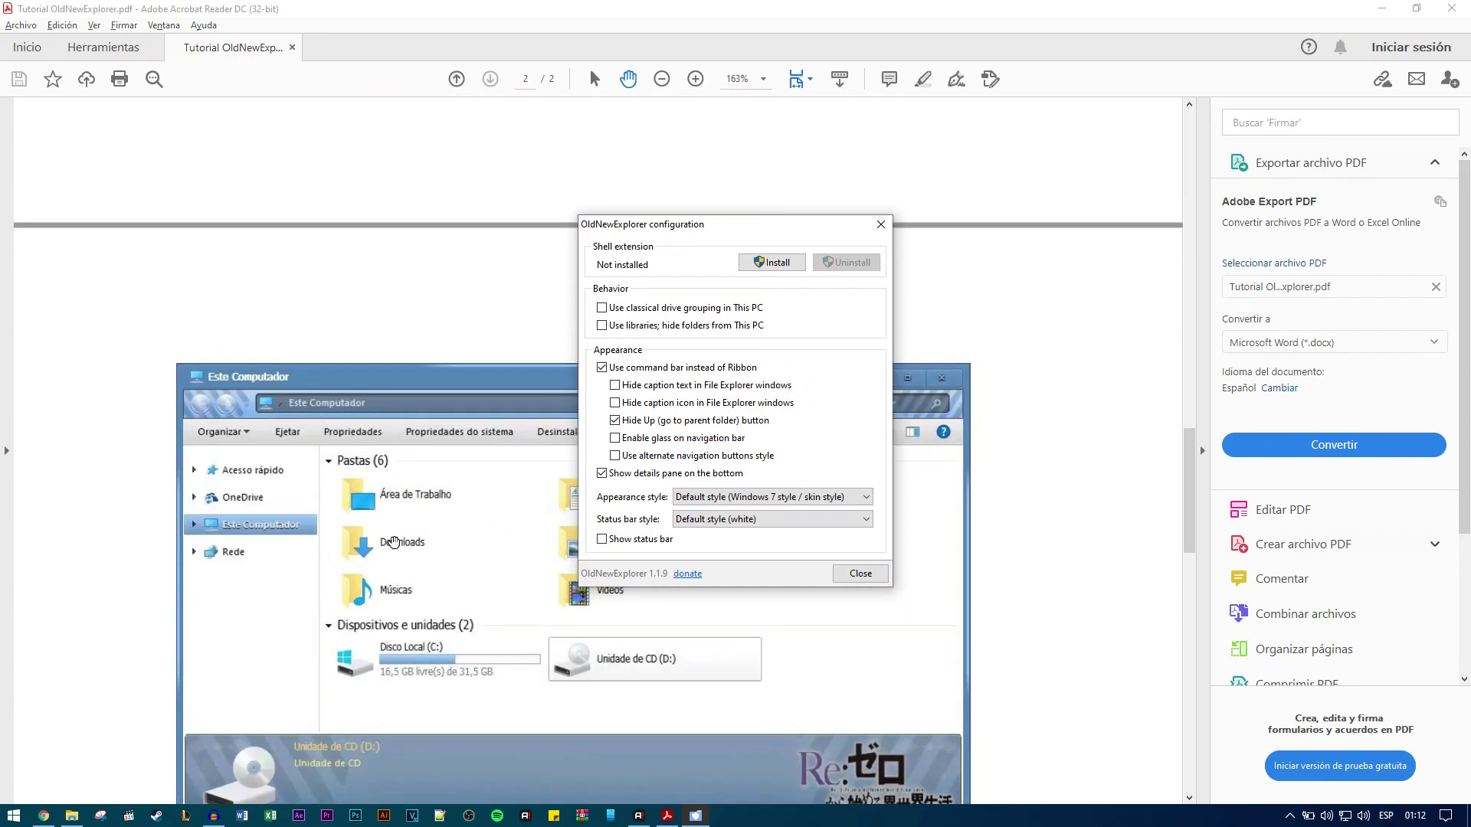
left_click_drag(706, 226, 1056, 88)
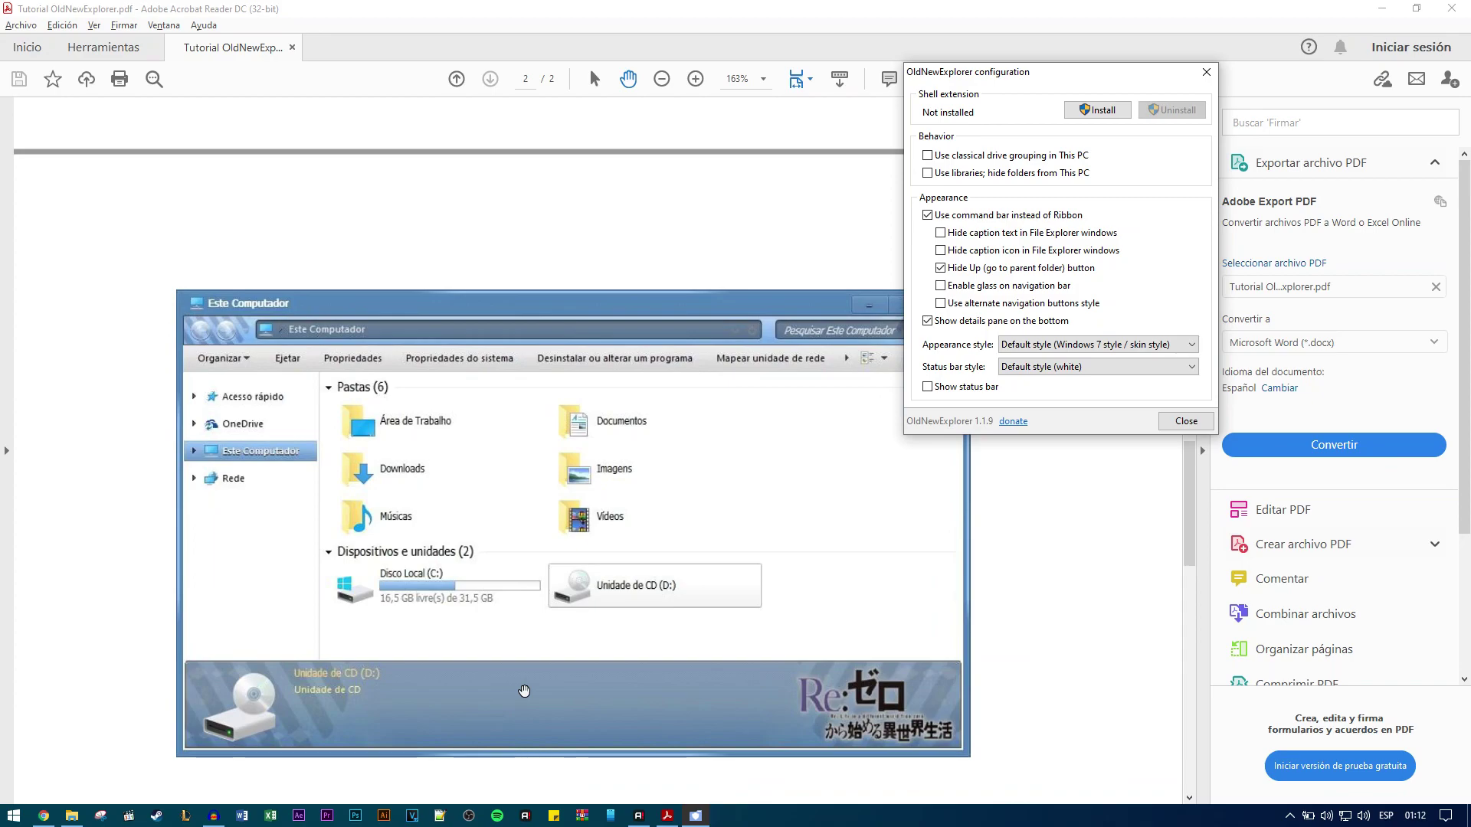
scroll(819, 430, "up", 8)
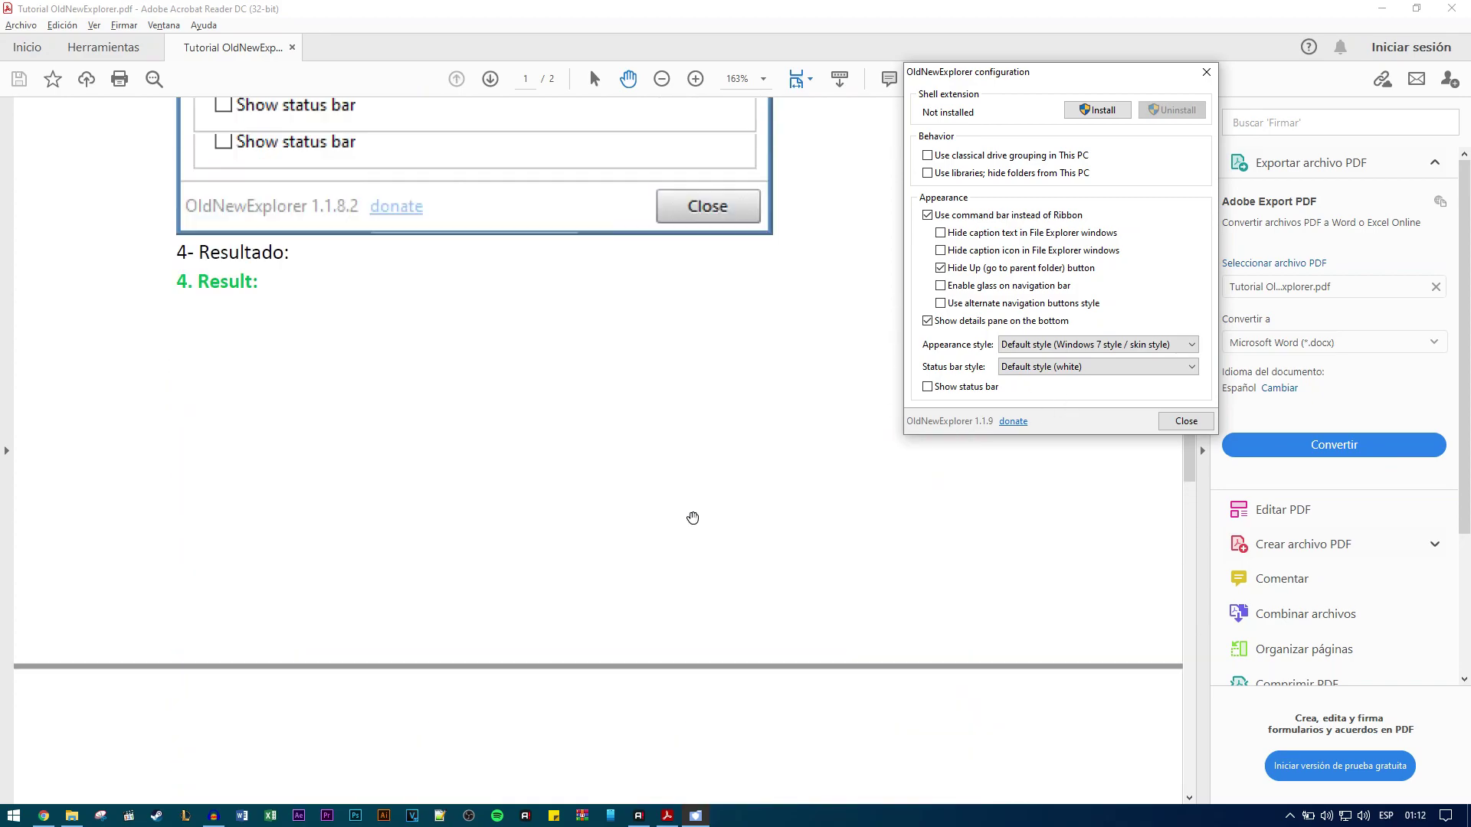
left_click(1099, 110)
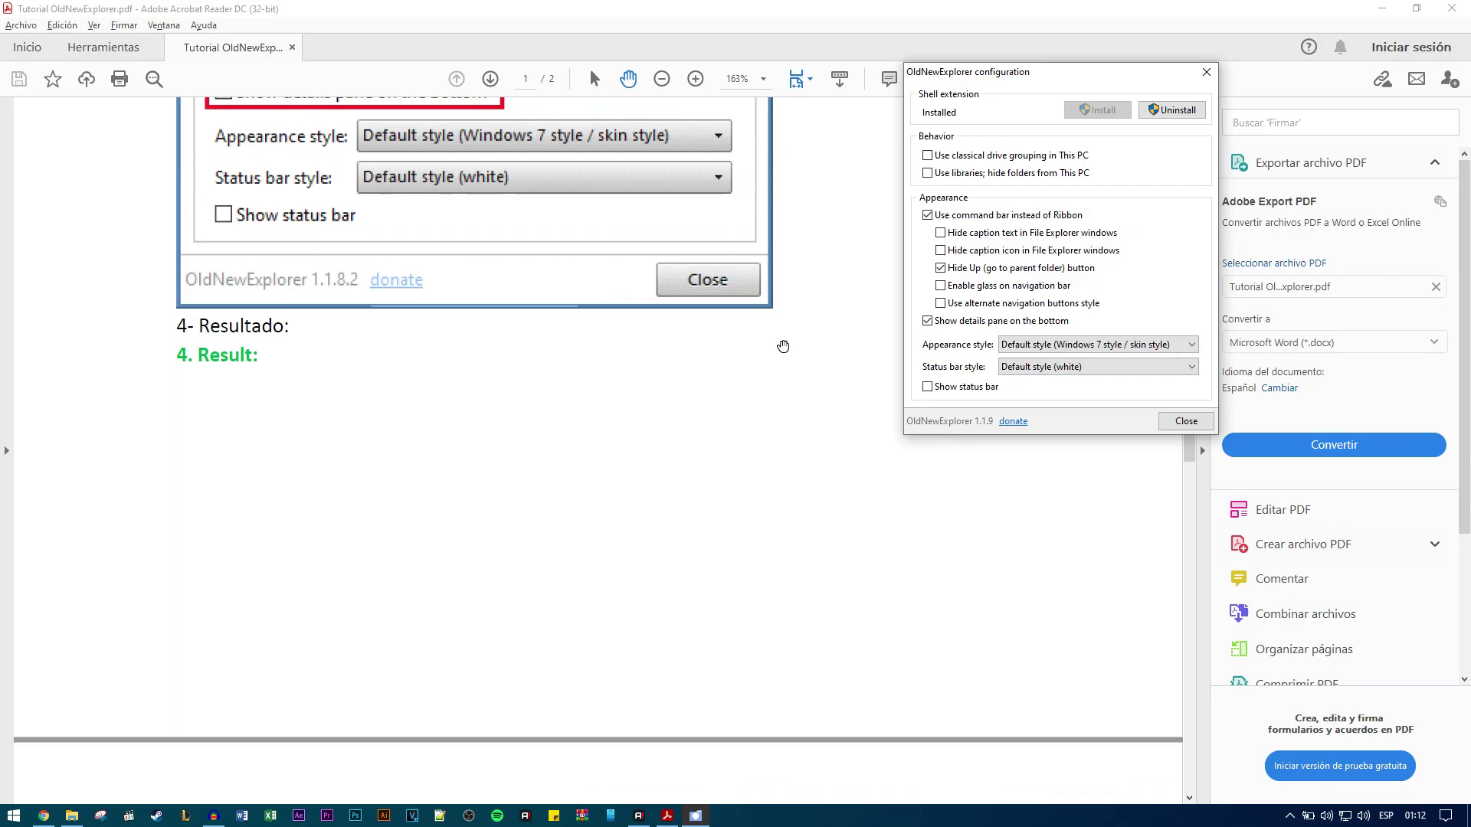
scroll(657, 453, "up", 2)
scroll(656, 458, "up", 2)
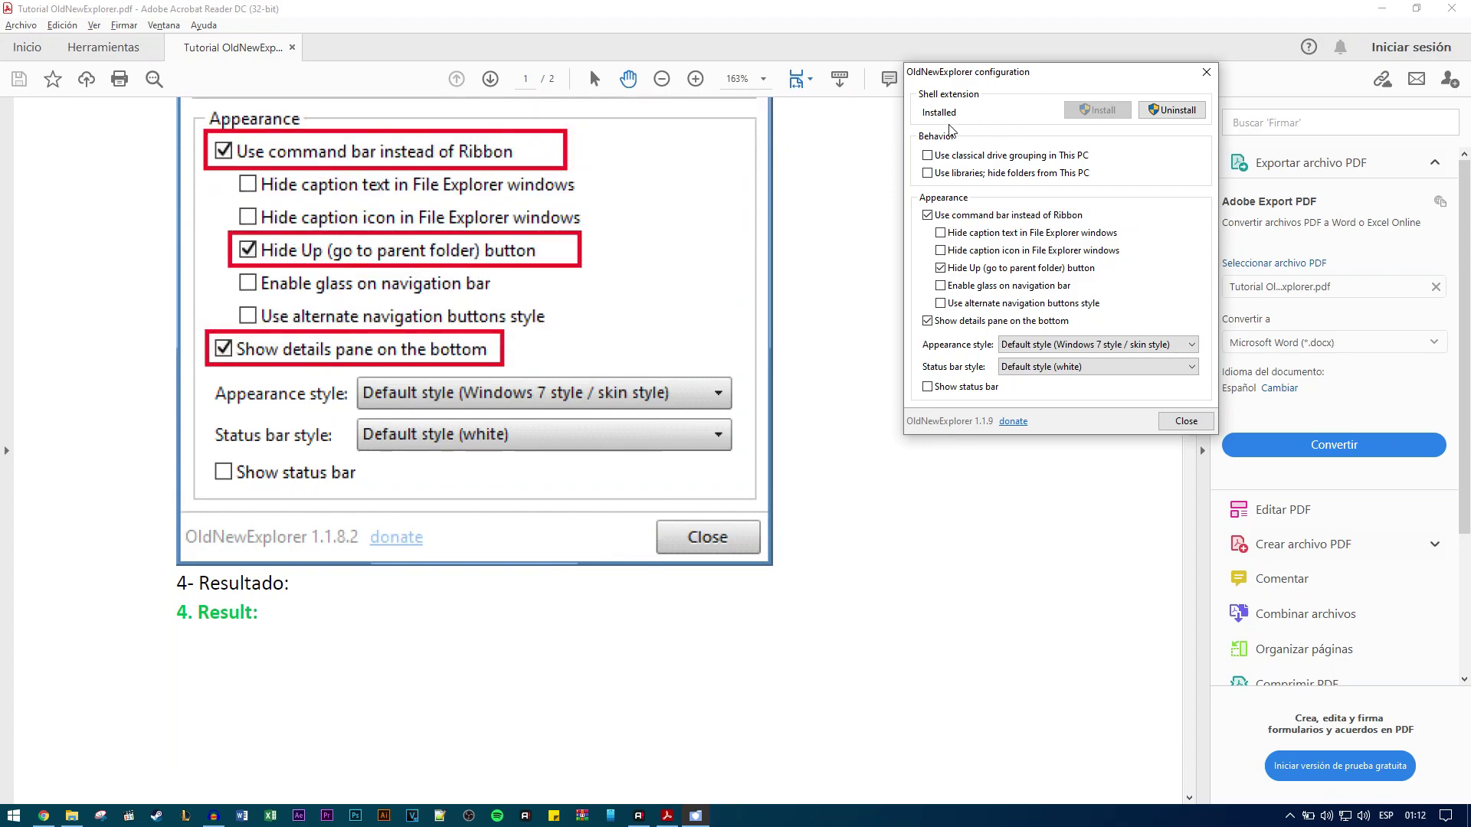
left_click(1185, 423)
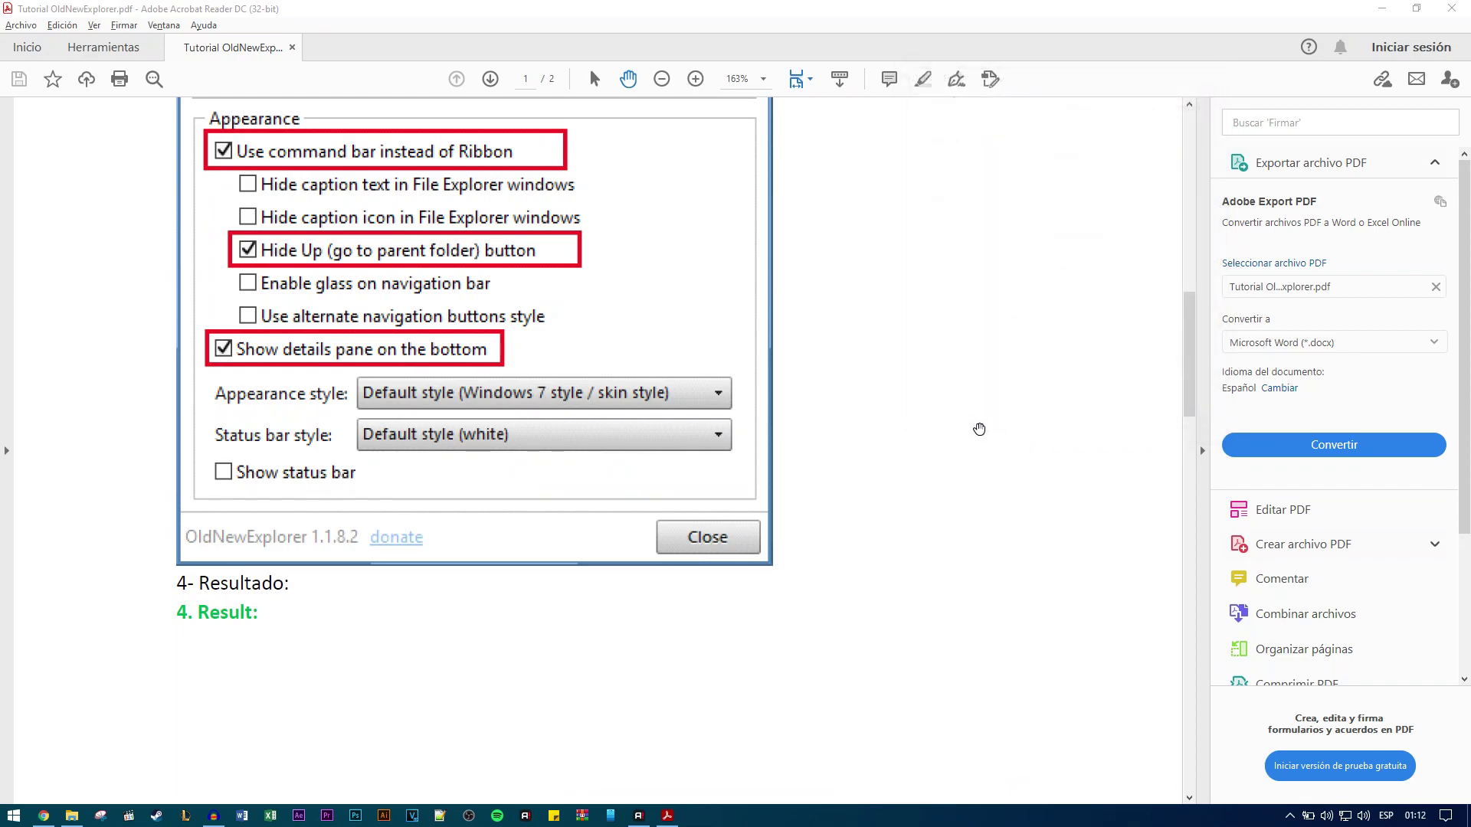
Return to the TEMAS PERSONALIZADOS folder in File Explorer and view the current Windows Start menu.
key("alt+Tab")
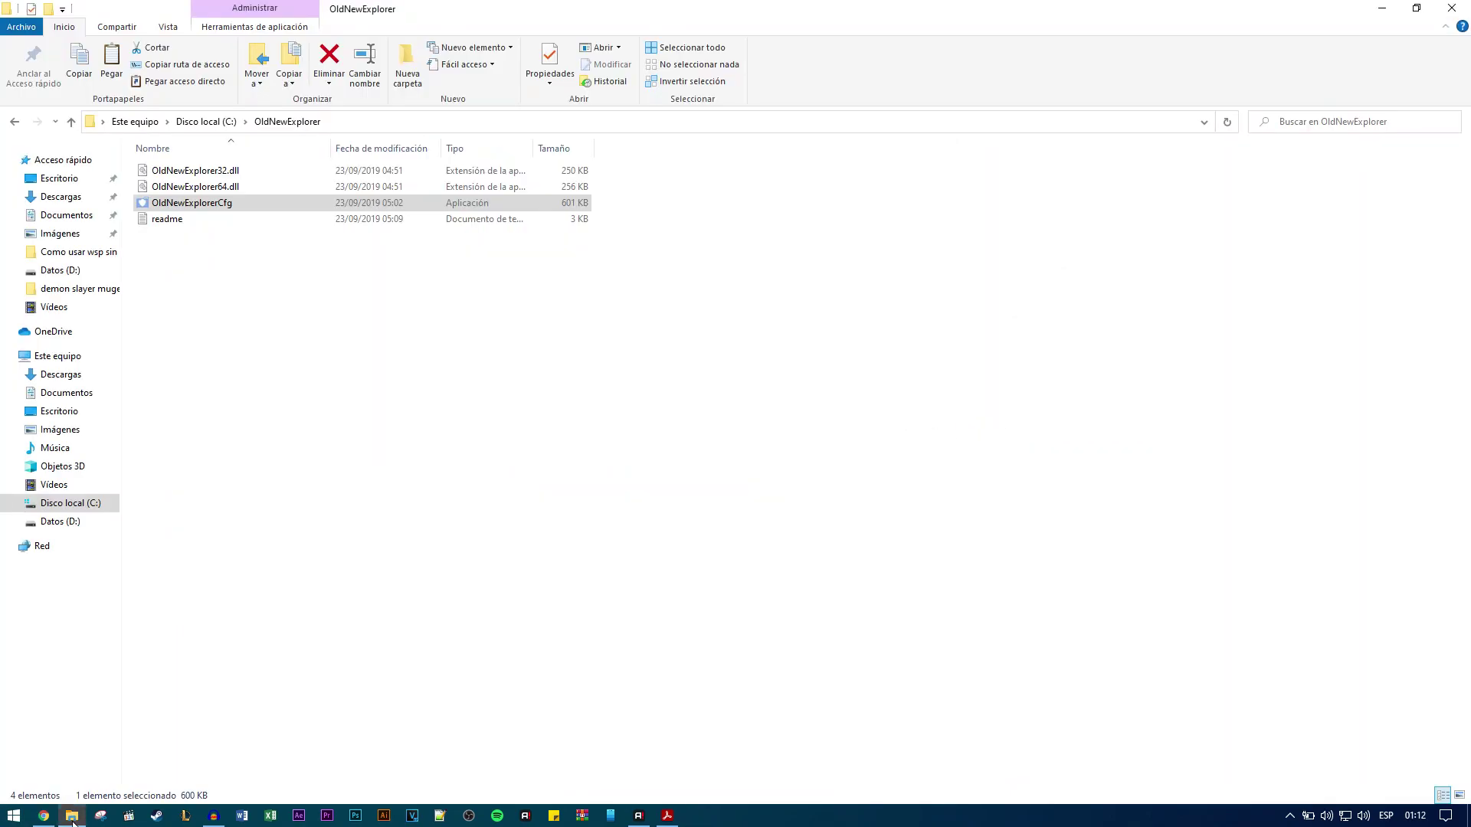
left_click(12, 123)
left_click(14, 123)
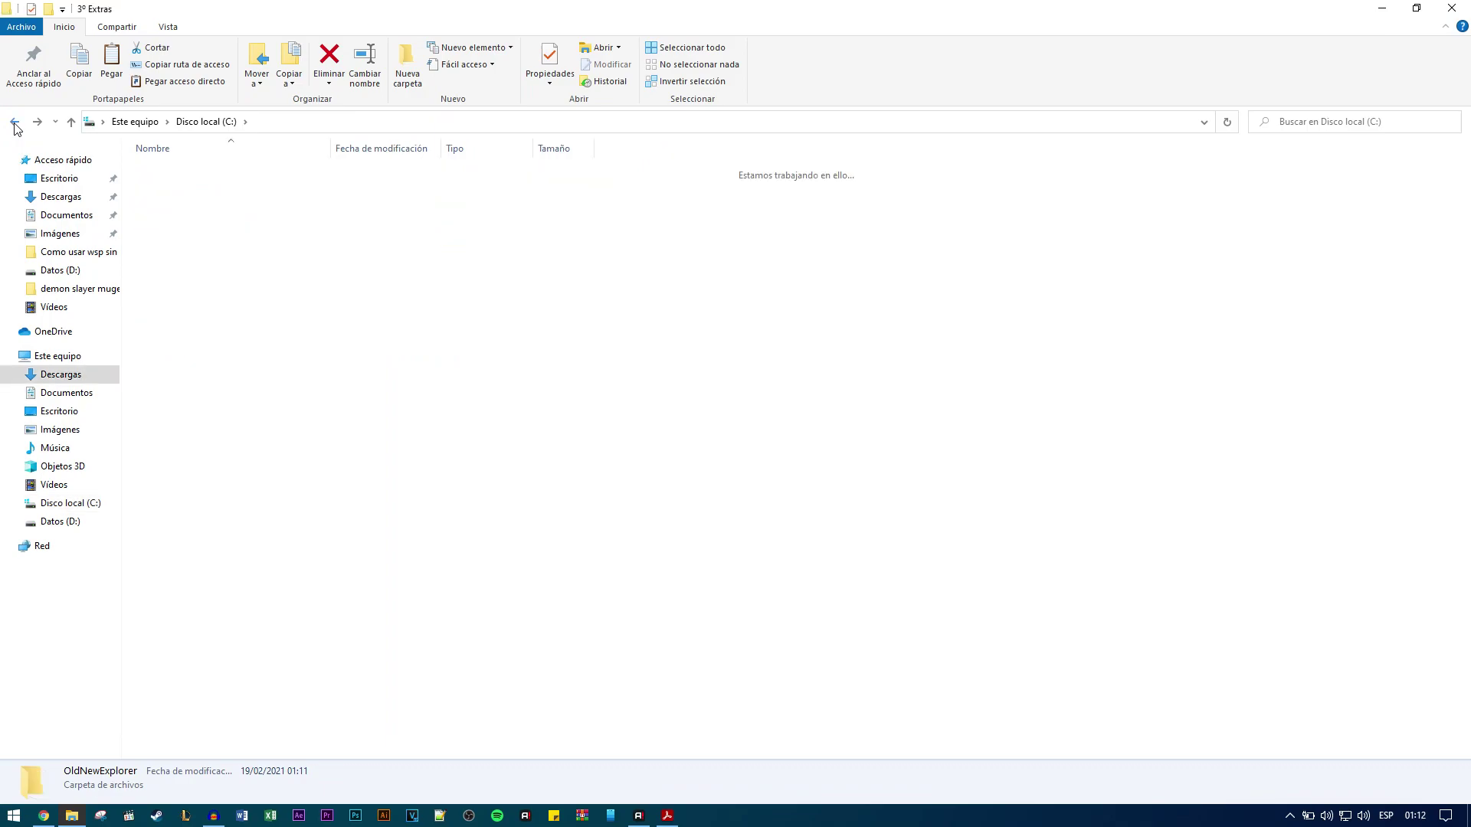
left_click(15, 122)
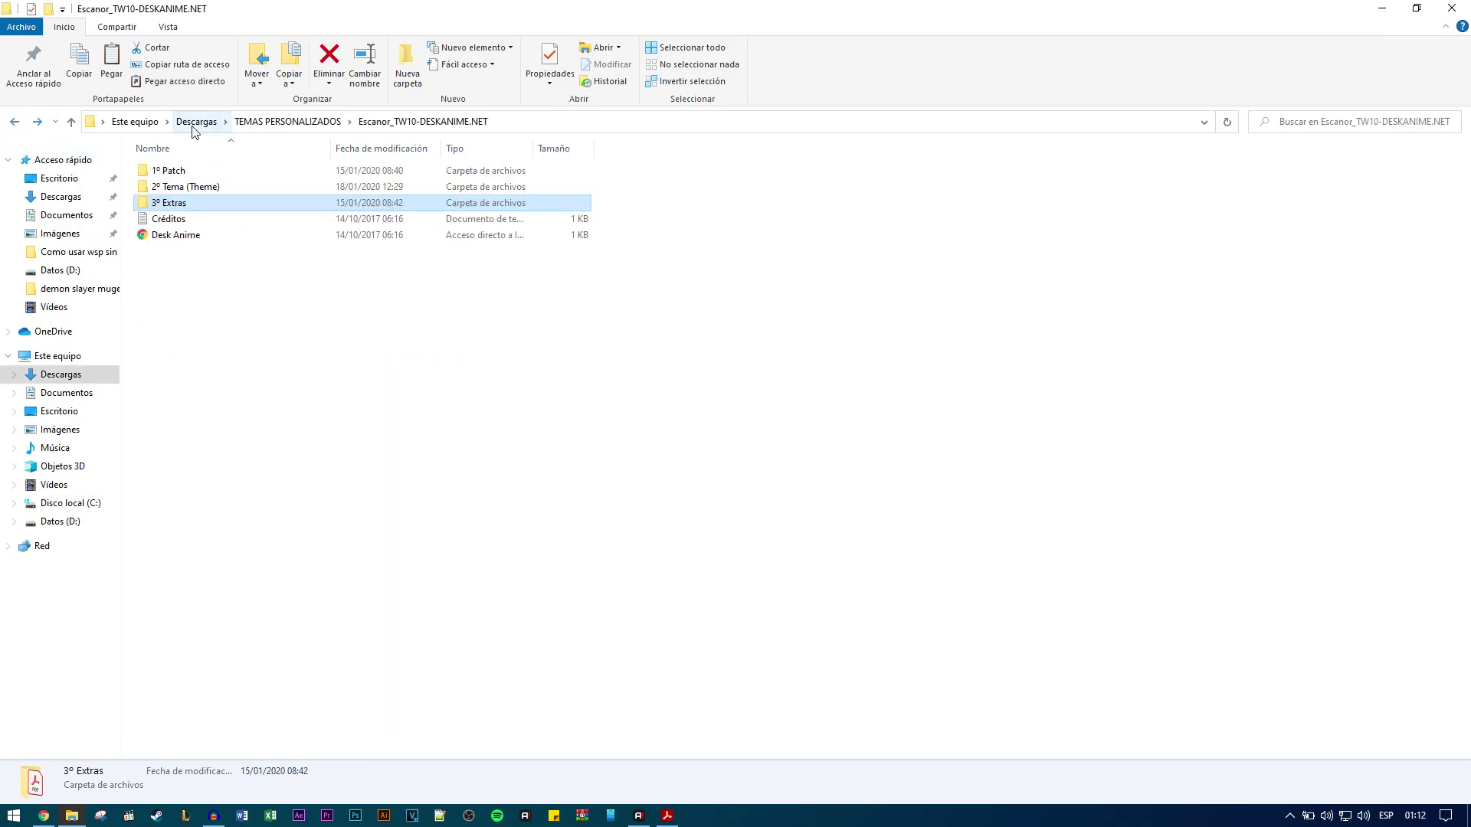
left_click(283, 121)
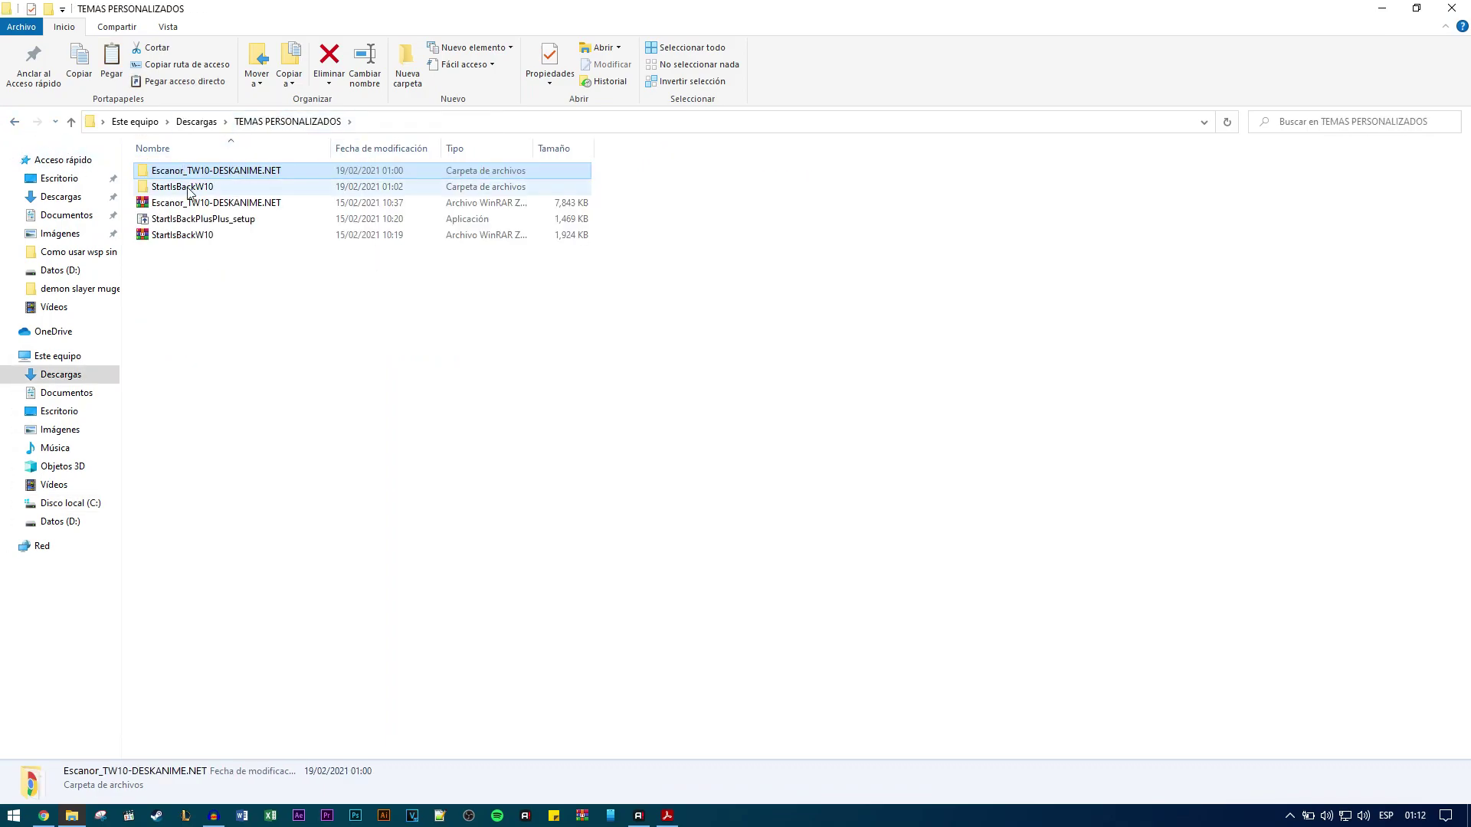
left_click(7, 817)
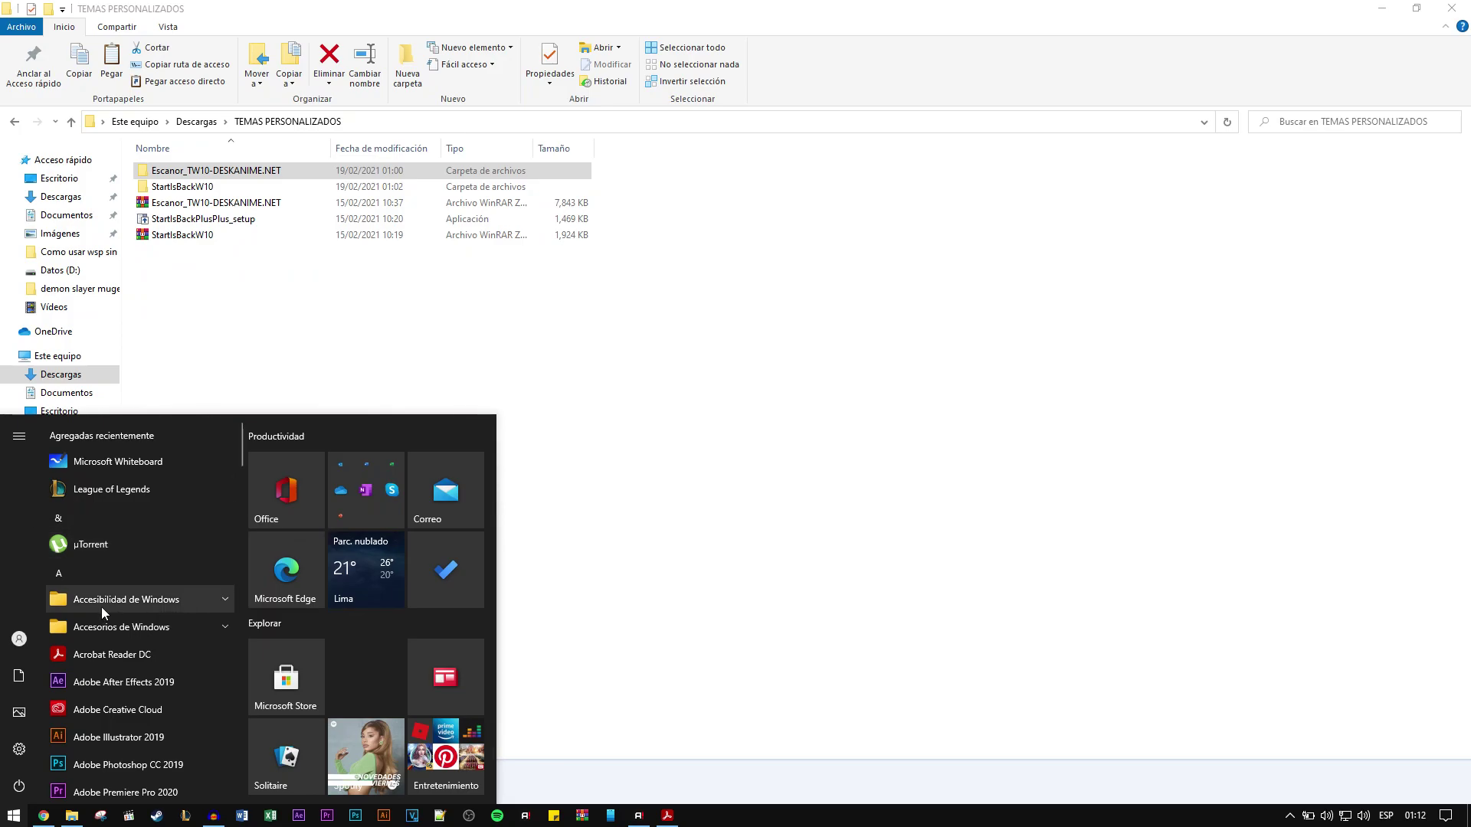
Switch to Chrome, reopen the Kurumi Tokisaki Tema Windows page from the browsing history, and return to File Explorer.
left_click(43, 817)
key("ctrl+h")
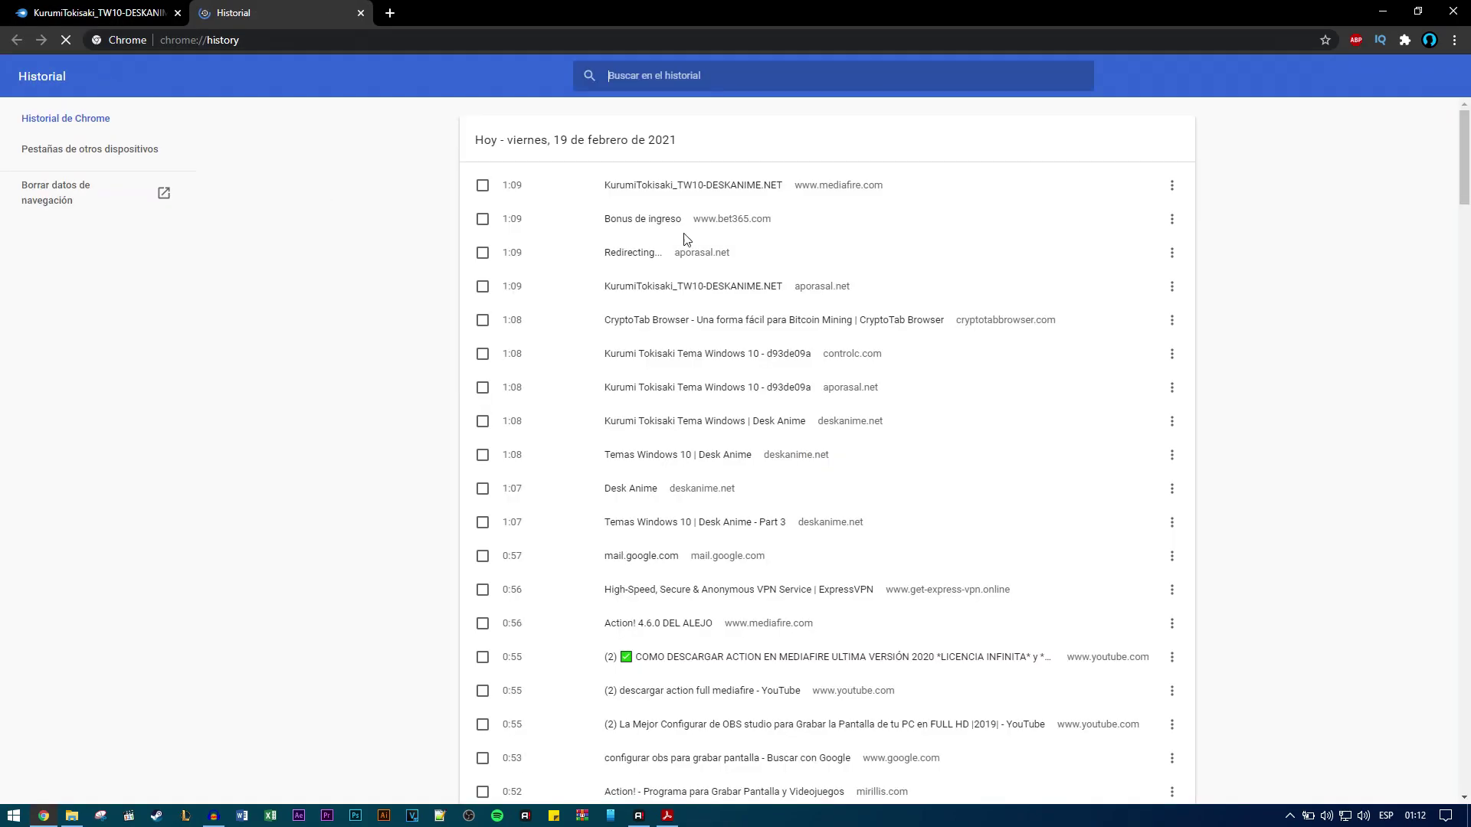
left_click(668, 422)
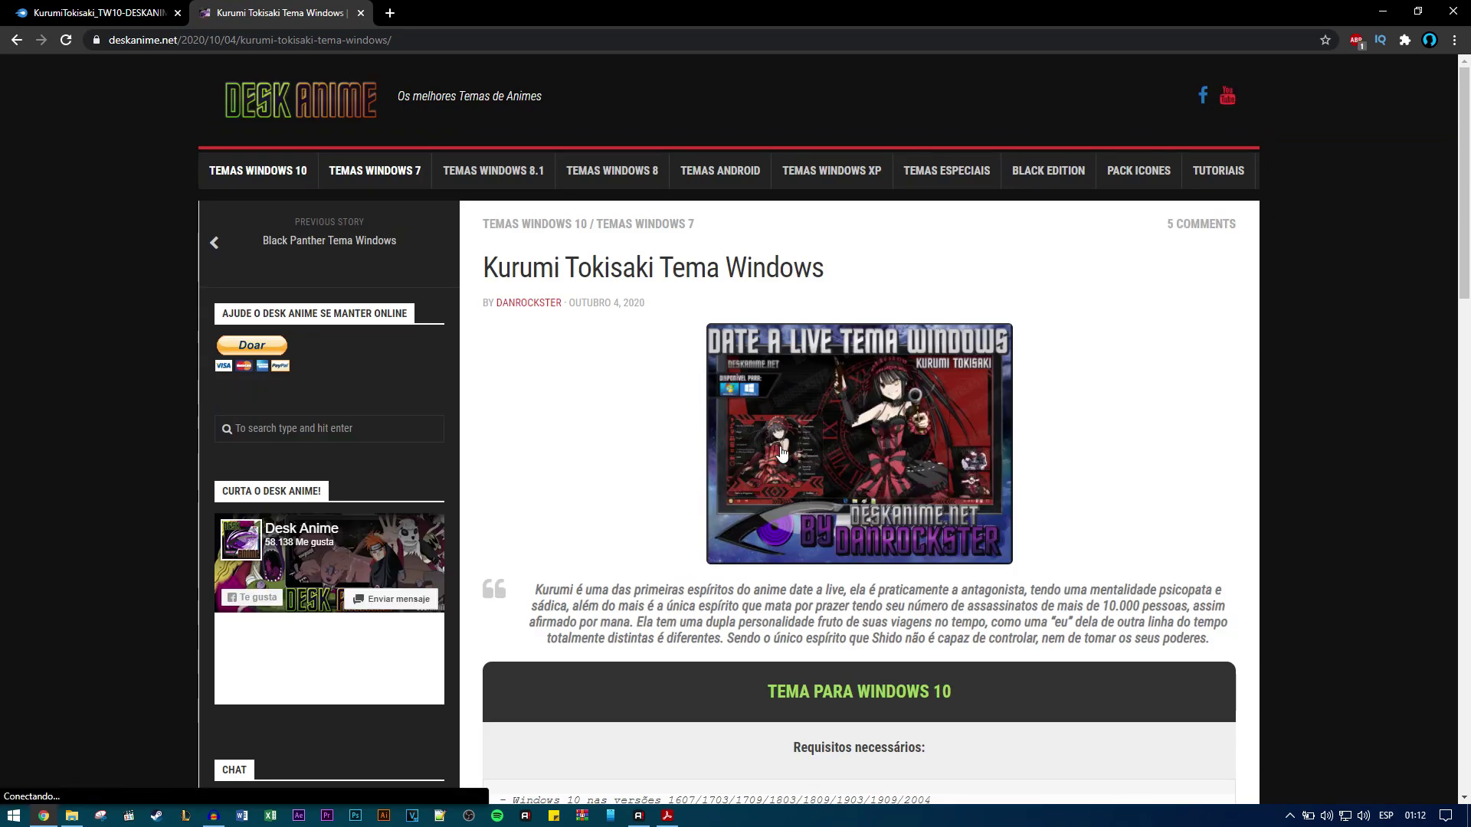
left_click(71, 815)
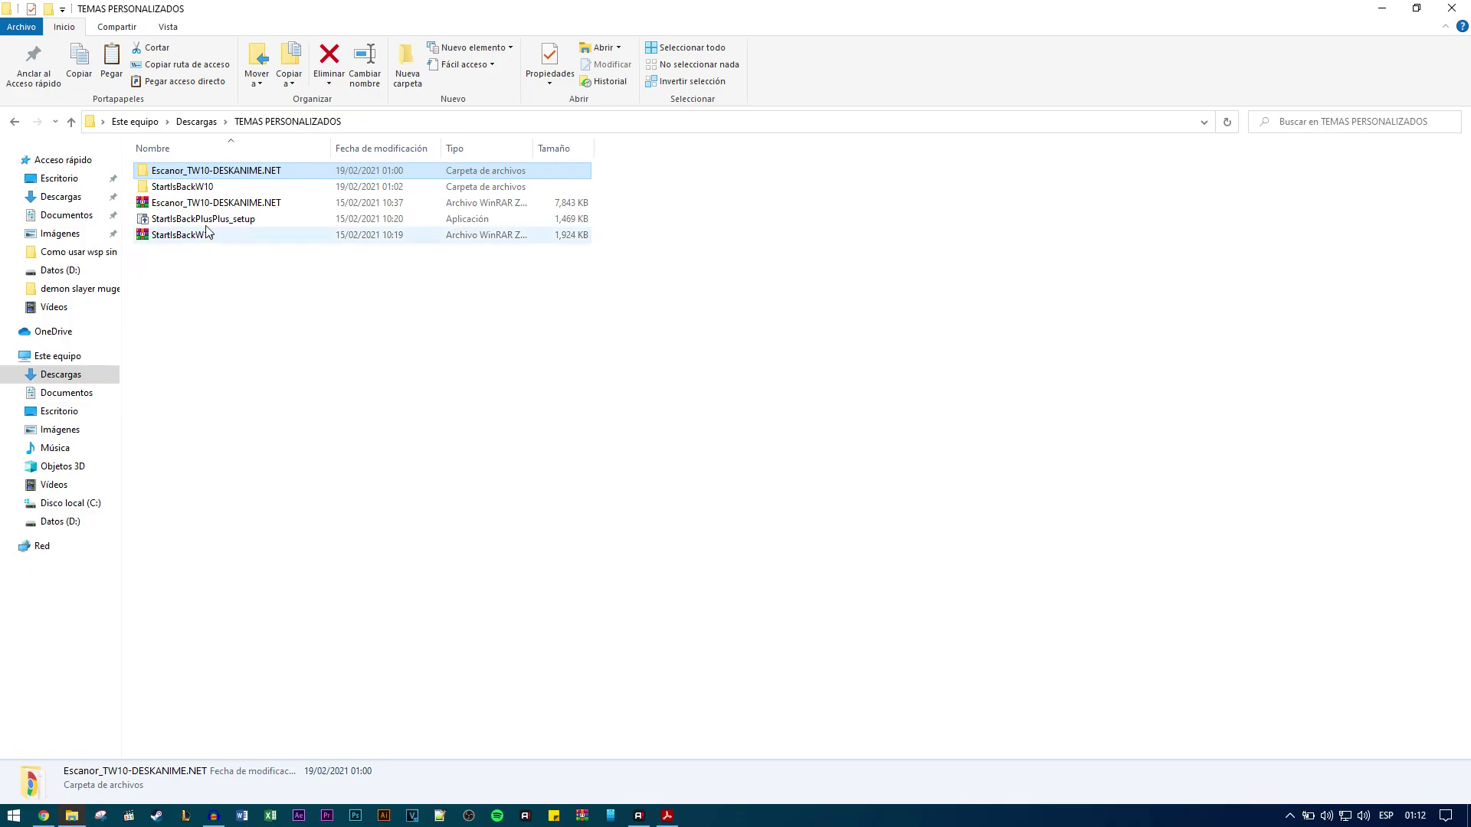
Open the Tutorial StartIsBack PDF from the StartIsBackW10 folder and review its steps for the Start menu properties and appearance settings.
double_click(205, 187)
left_click(218, 222)
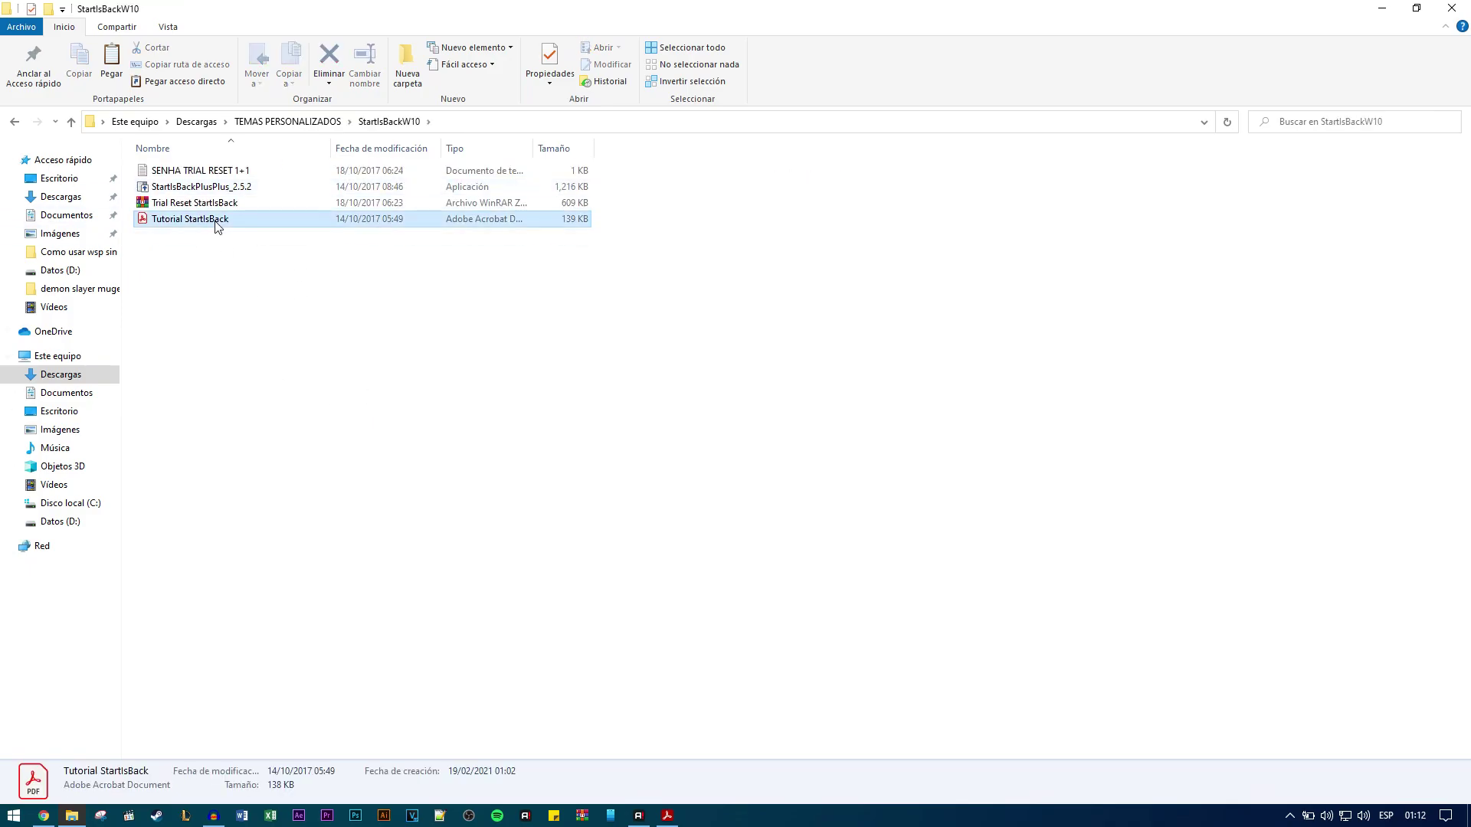
double_click(217, 223)
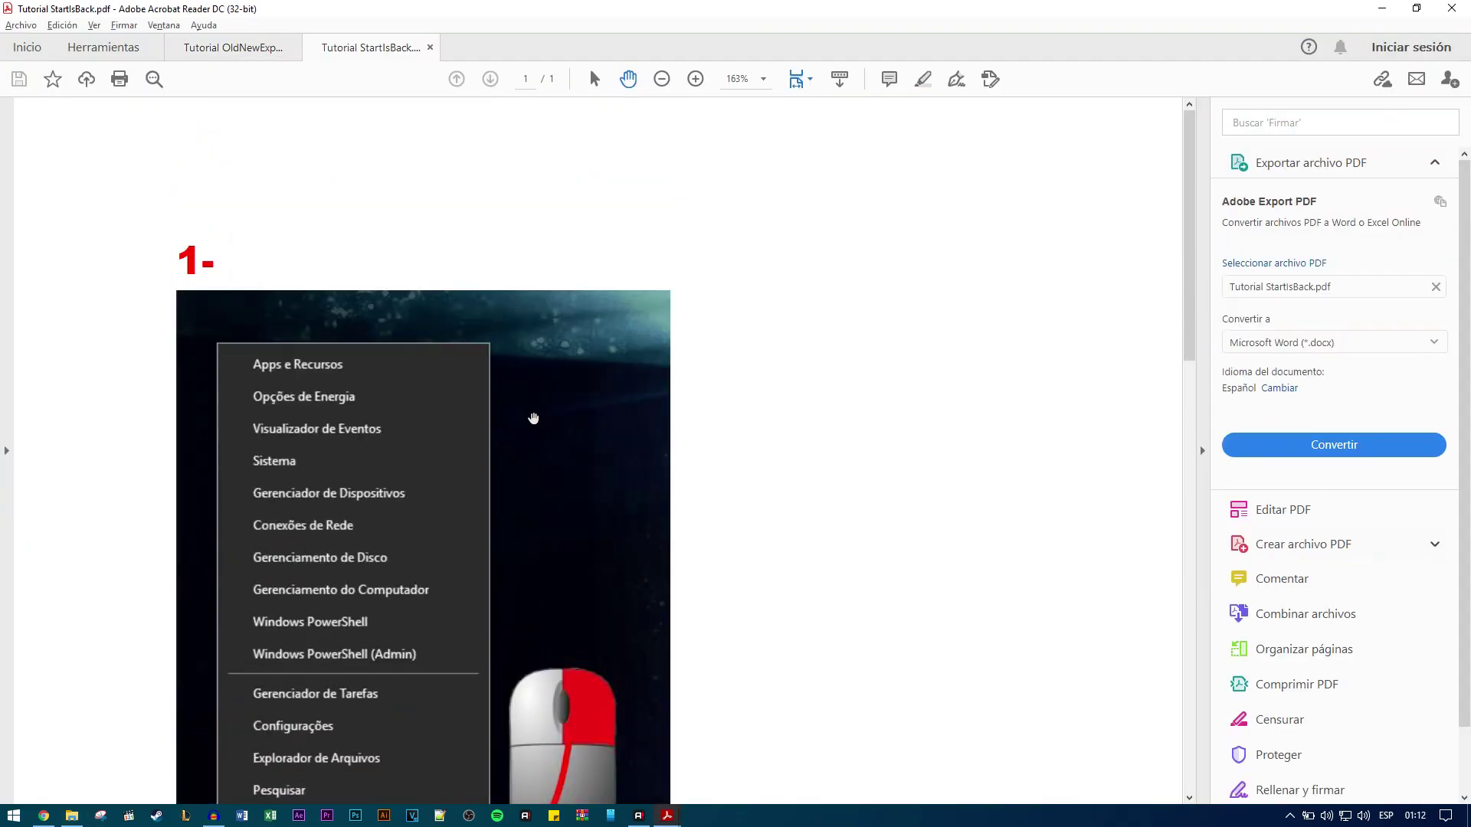
scroll(1206, 219, "down", 7)
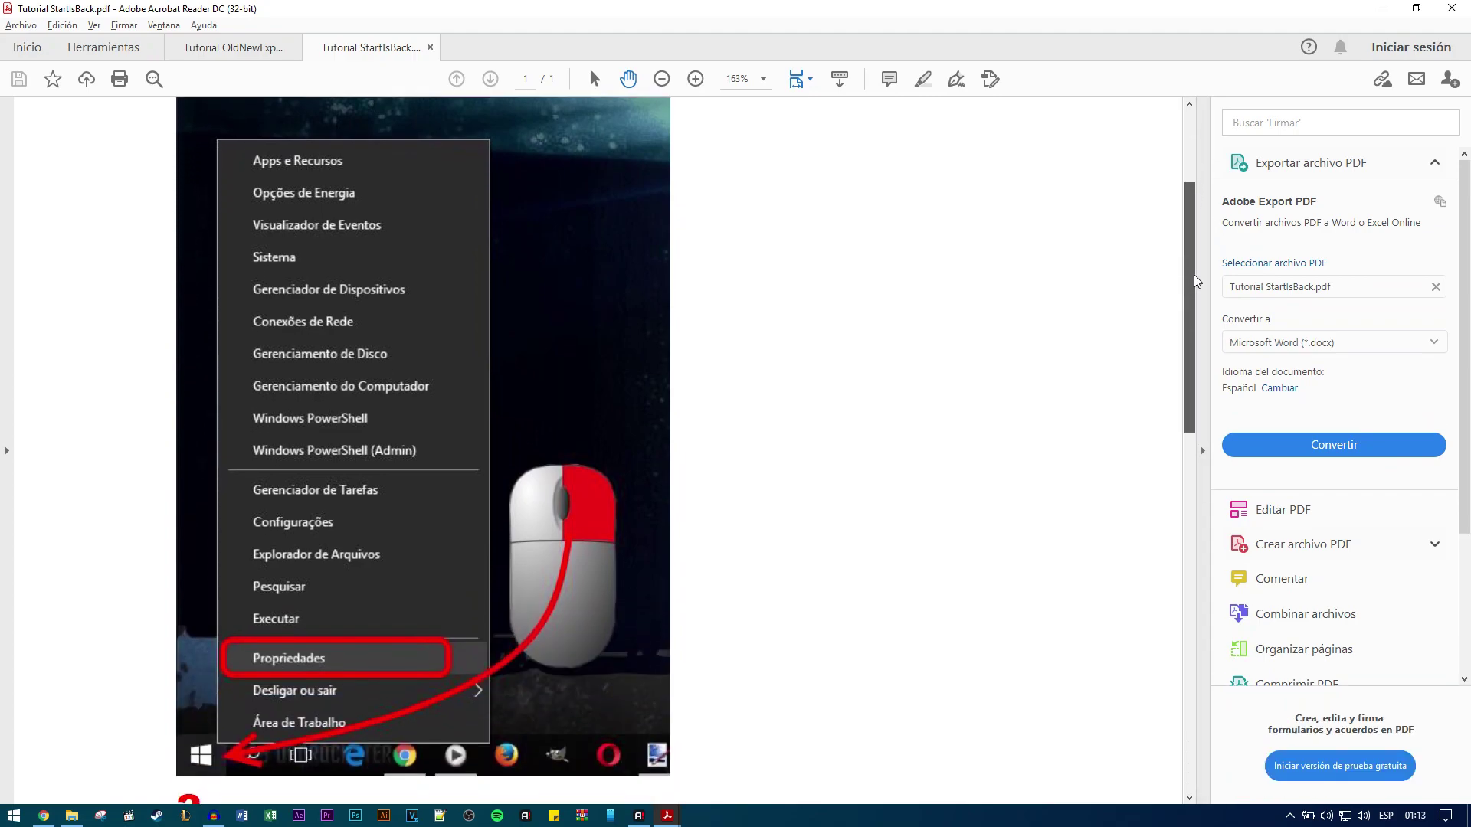
scroll(75, 729, "down", 3)
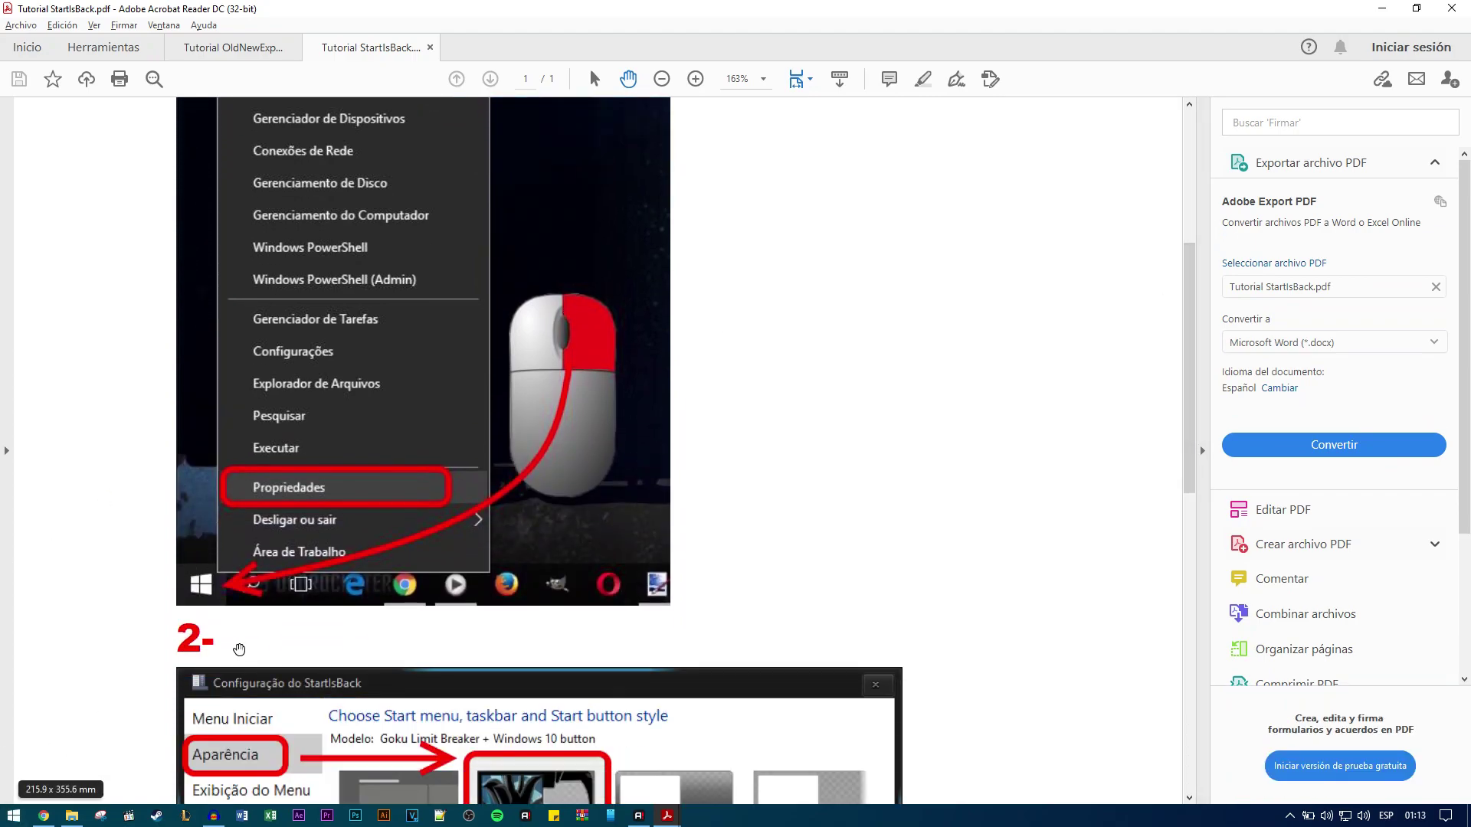
right_click(14, 815)
left_click(744, 627)
scroll(744, 626, "down", 13)
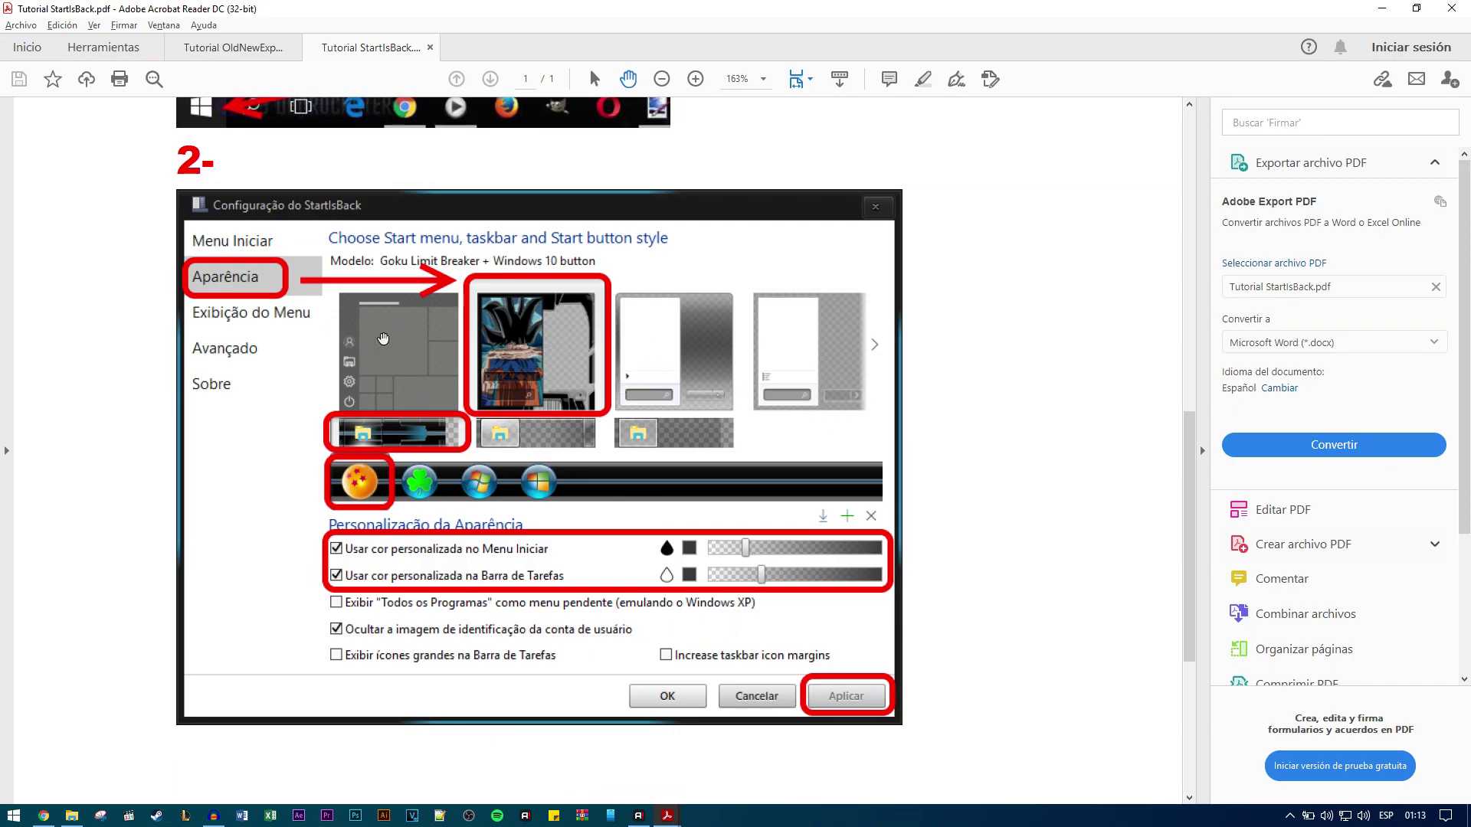
Return to the TEMAS PERSONALIZADOS folder, run StartIsBackPlusPlus_setup as administrator, and install it for all users in C:\Program Files (x86)\StartIsBack.
key("alt+Tab")
left_click(15, 121)
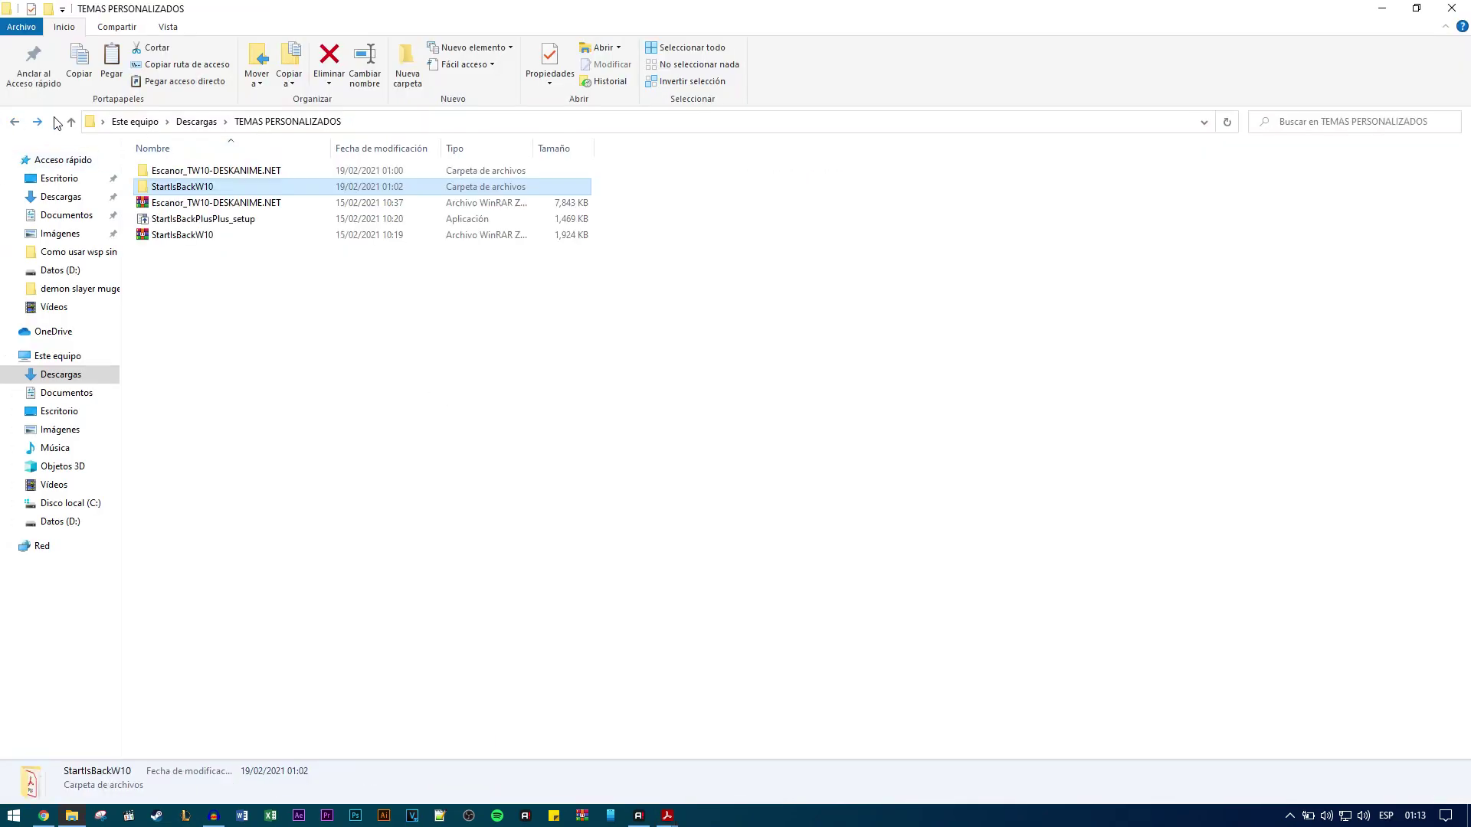
right_click(198, 220)
left_click(295, 253)
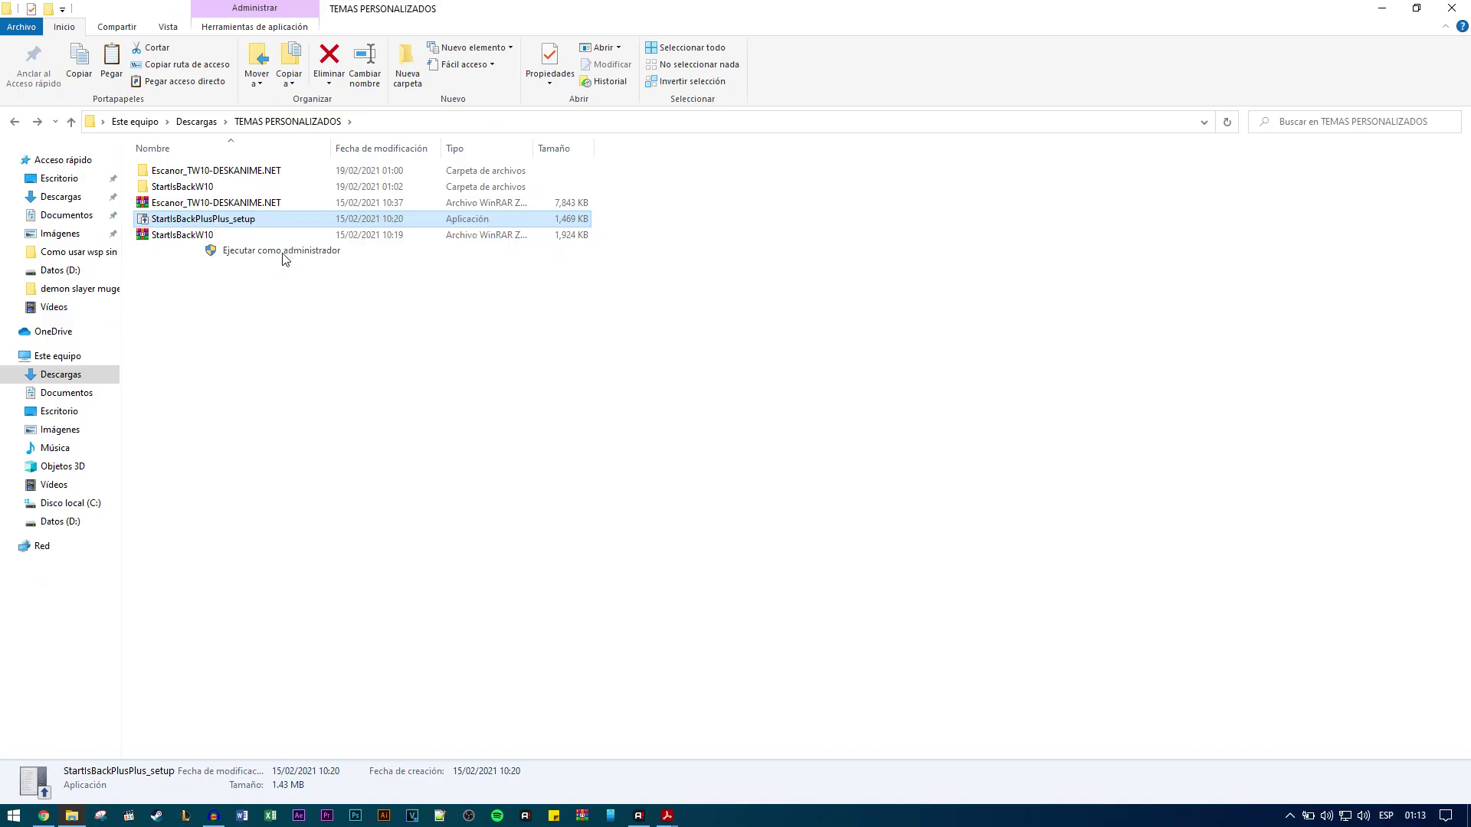
left_click(674, 514)
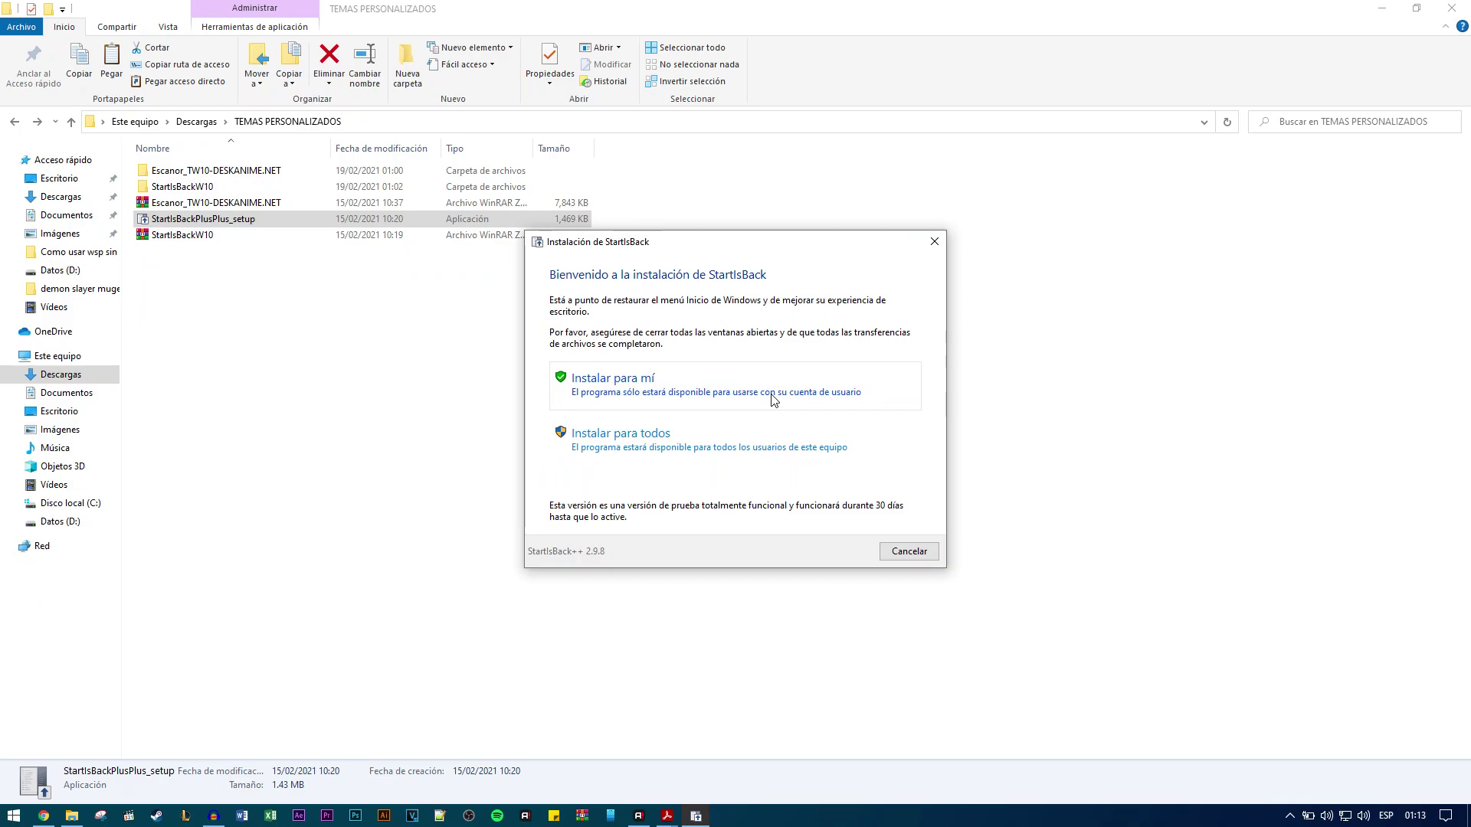
left_click(694, 435)
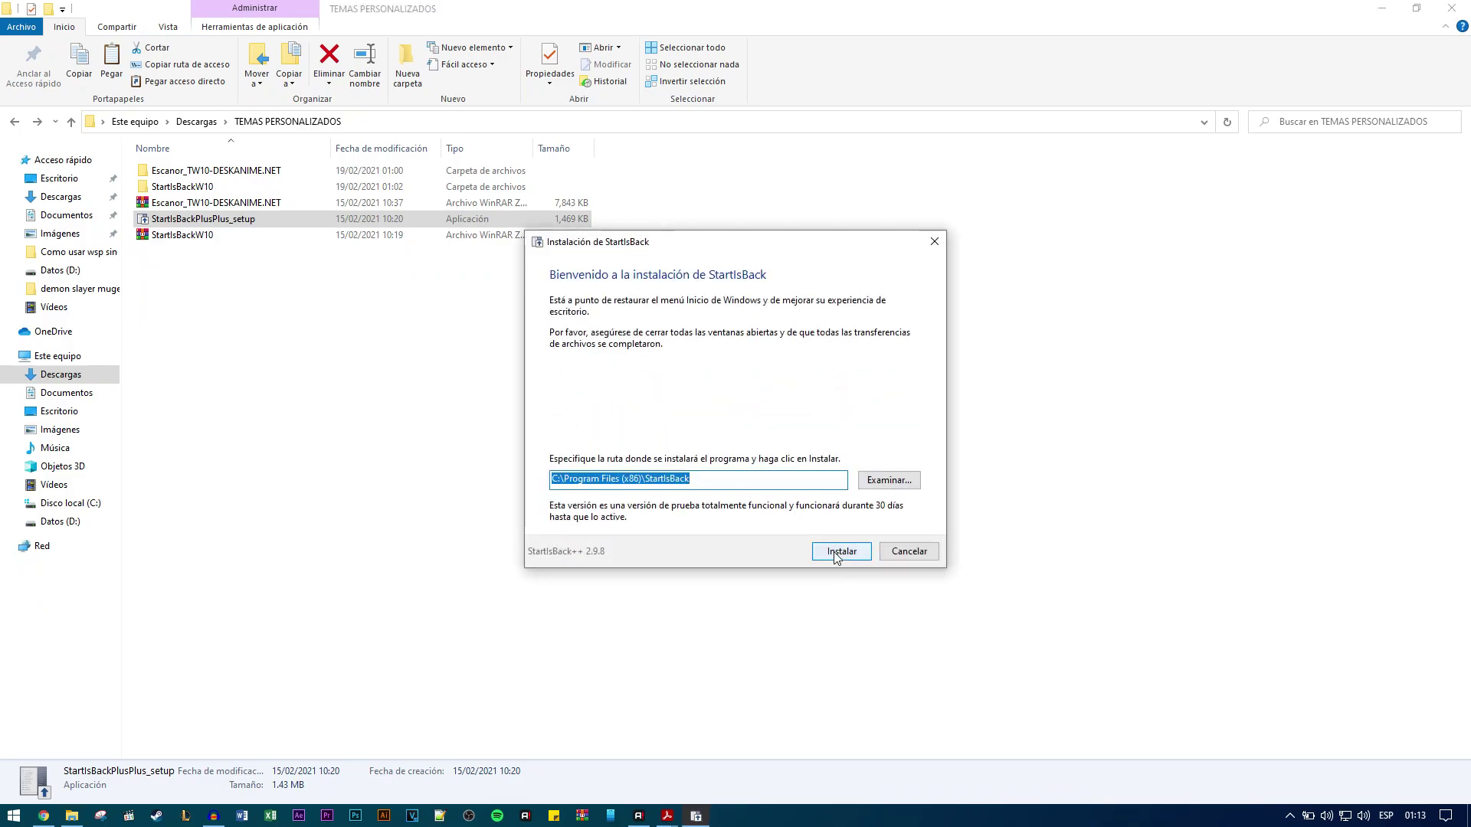
key("alt+Tab")
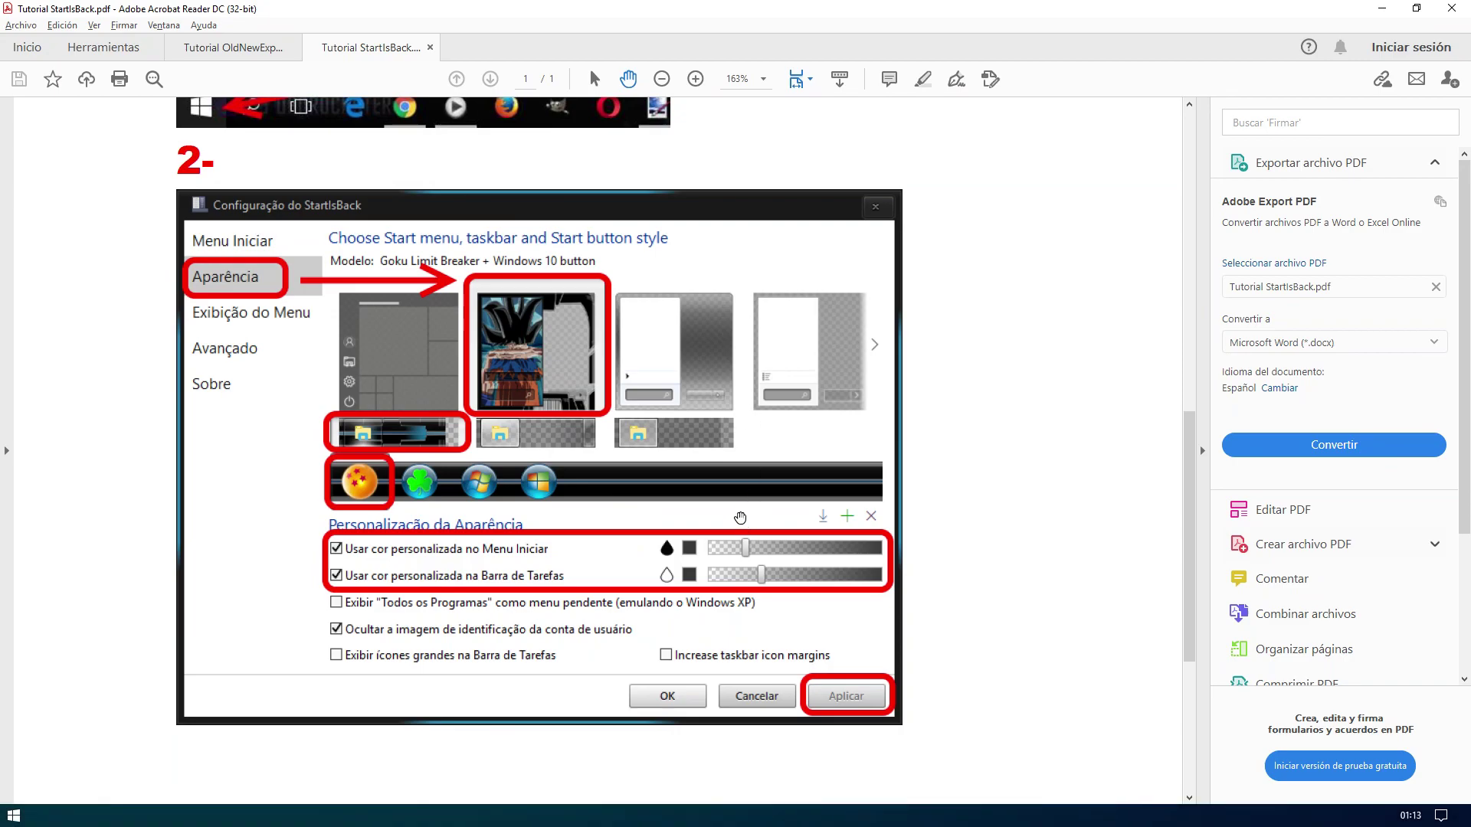
Open the StartIsBack appearance settings from the Start button's properties and apply the StartIsBack_Ei8htOrb_v2_by_PainteR Start button.
key("super")
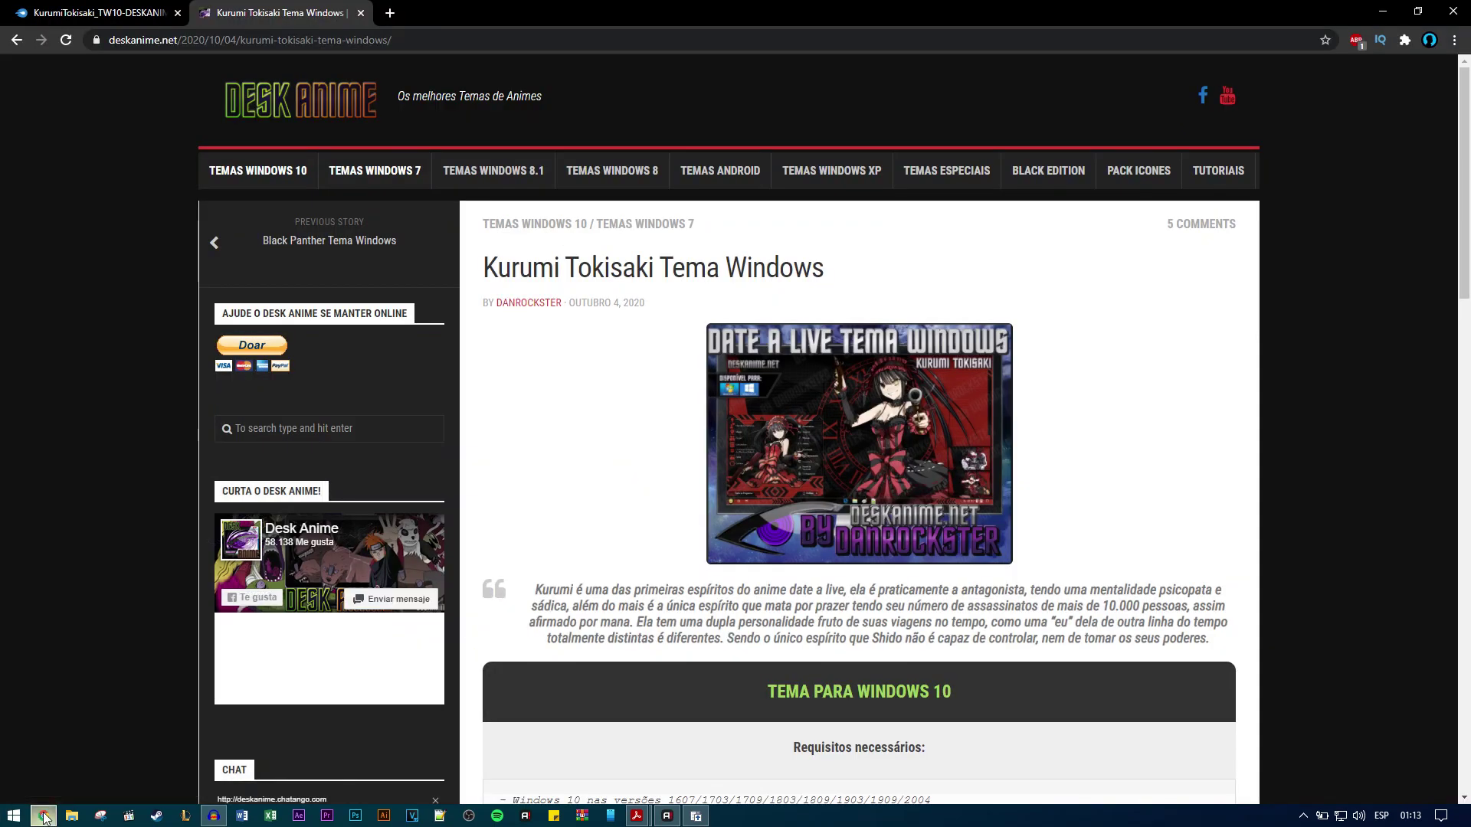
key("super")
right_click(13, 816)
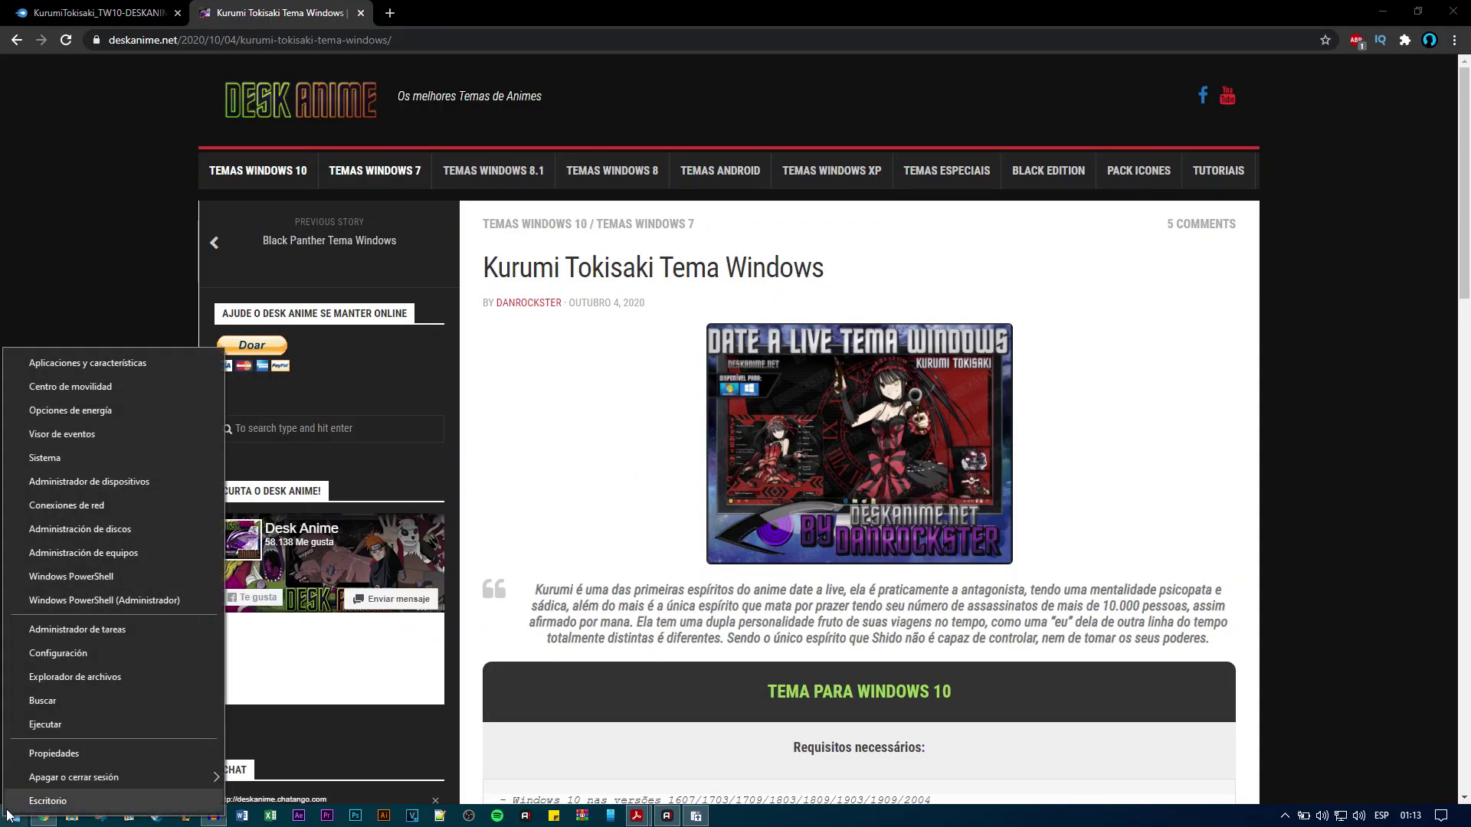
left_click(60, 757)
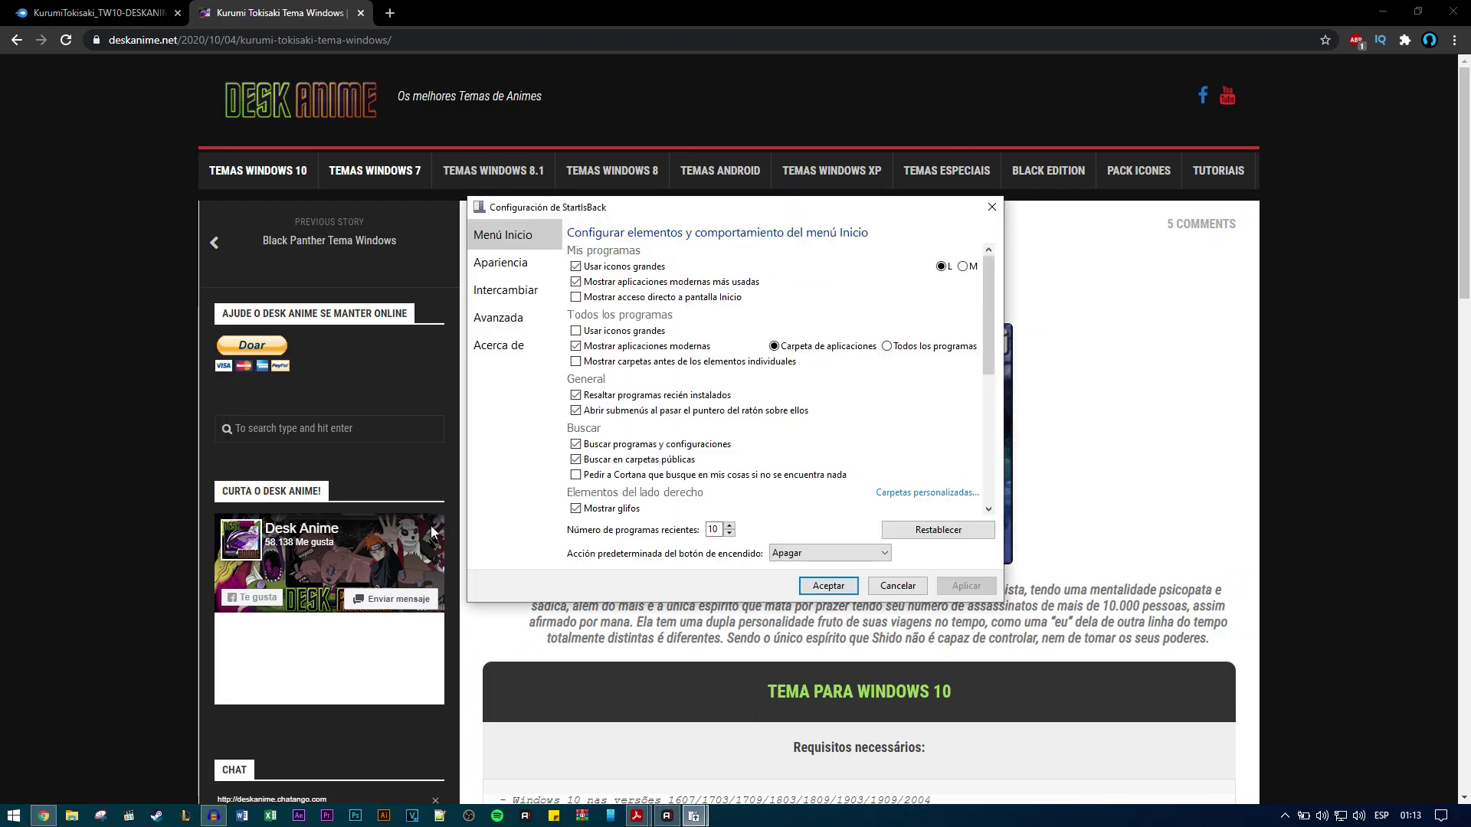
left_click(500, 262)
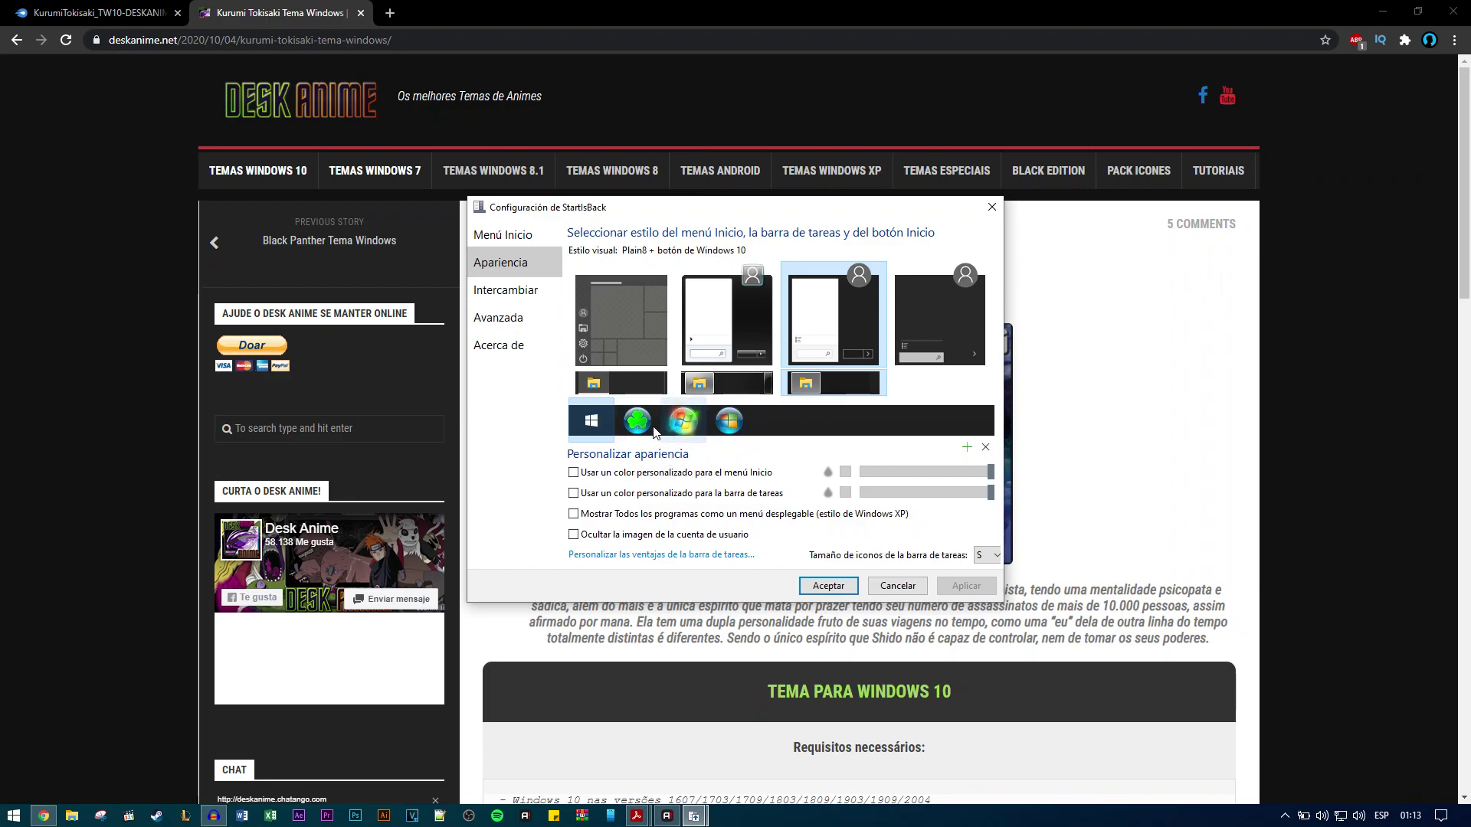
left_click(728, 420)
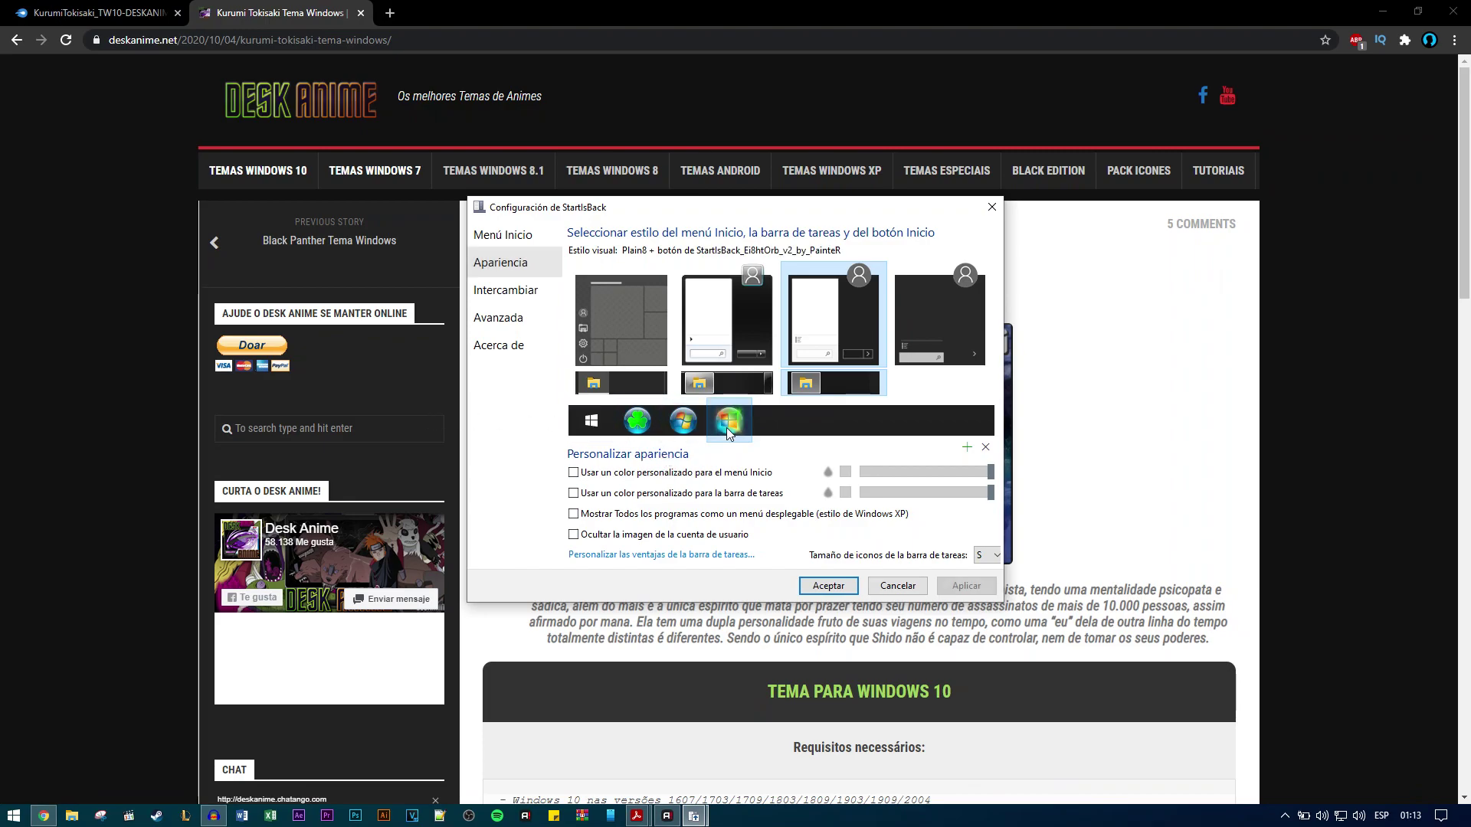
left_click(980, 588)
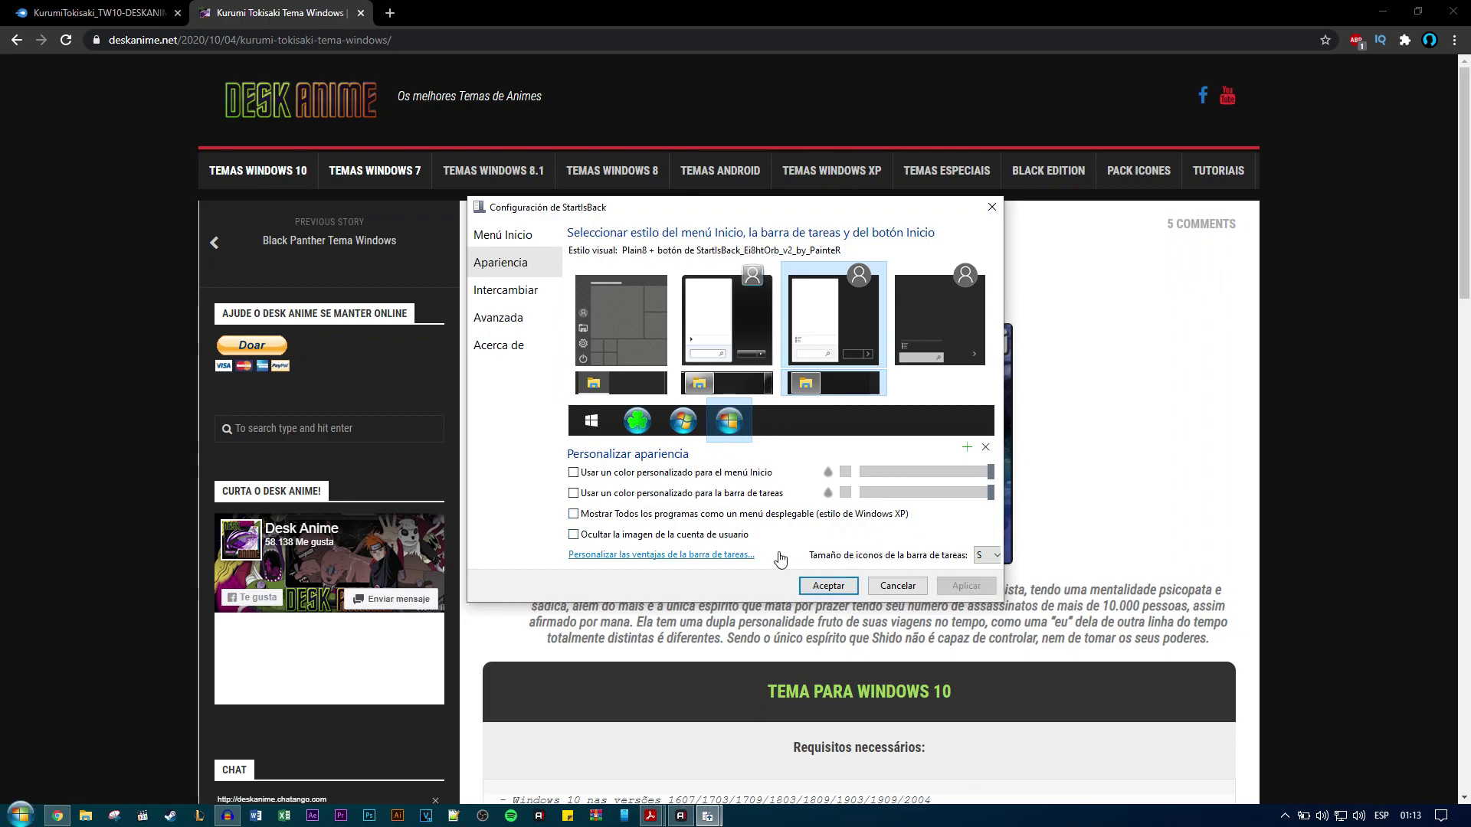
In File Explorer, go to the location of Tutorial OldNewExplorer and from there to the 2º Tema (Theme) folder of Escanor_TW10-DESKANIME.NET.
left_click(85, 816)
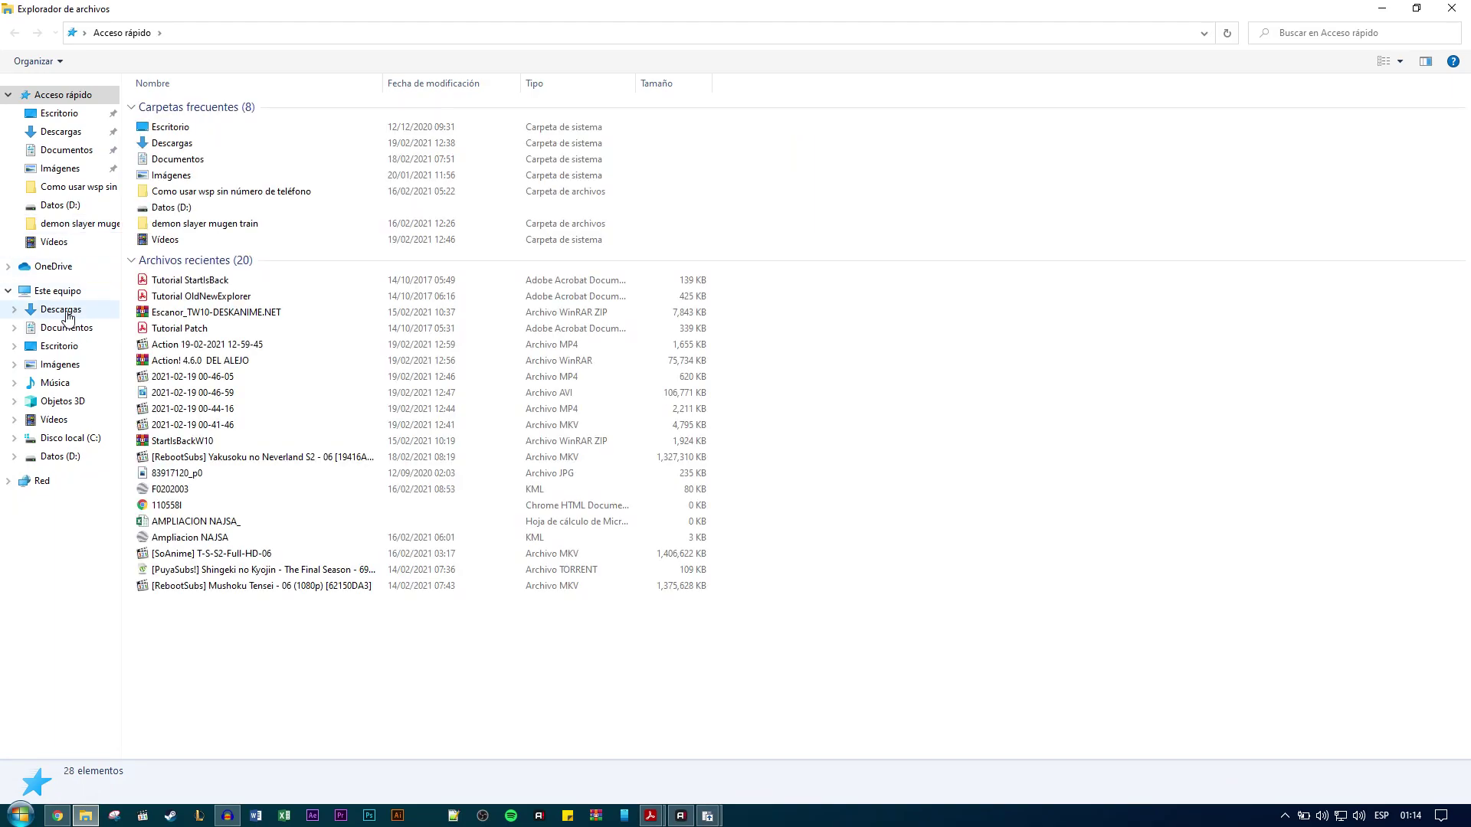
left_click(217, 295)
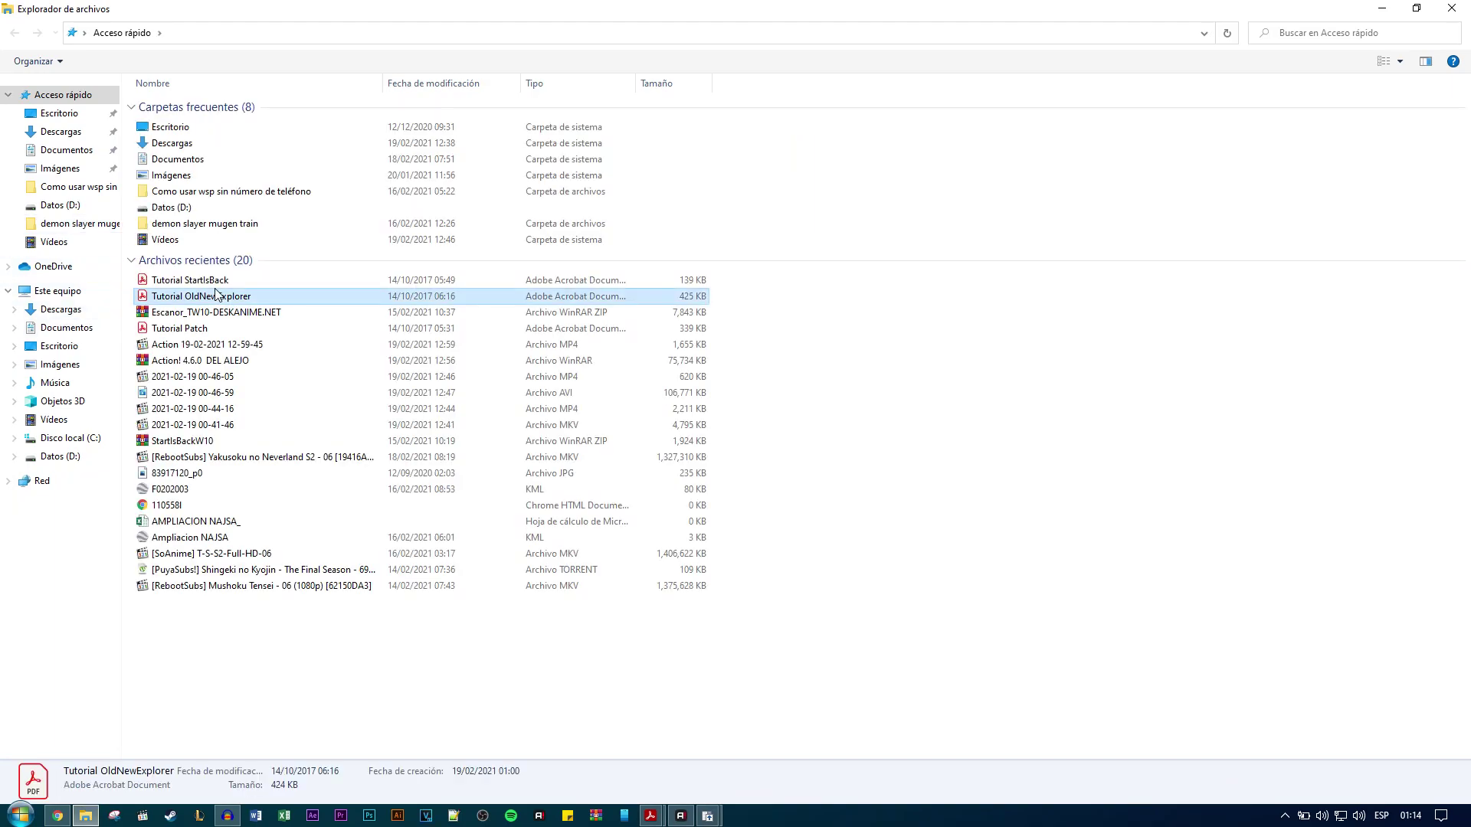
right_click(222, 289)
left_click(322, 634)
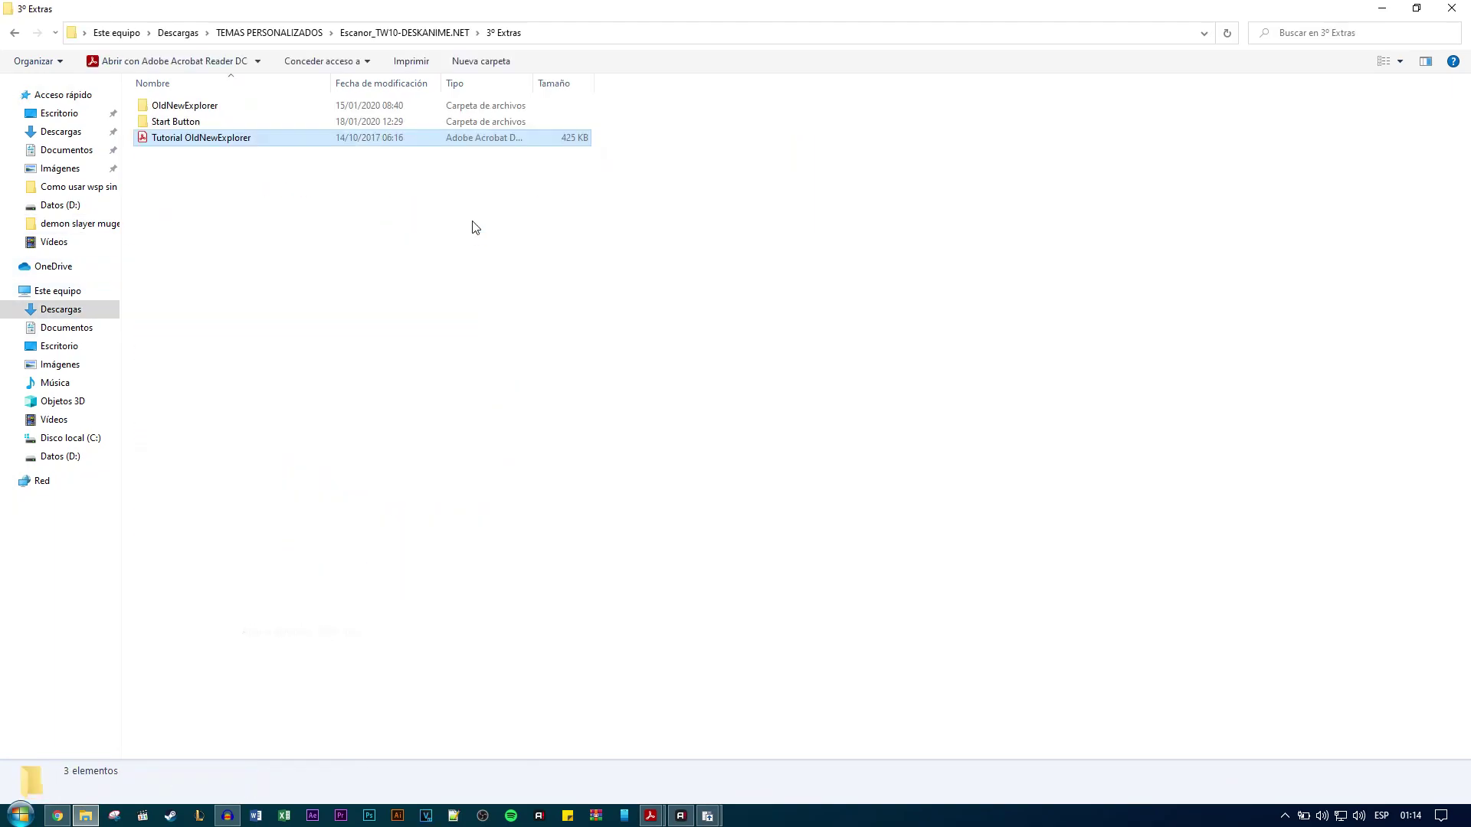
left_click(244, 35)
double_click(208, 105)
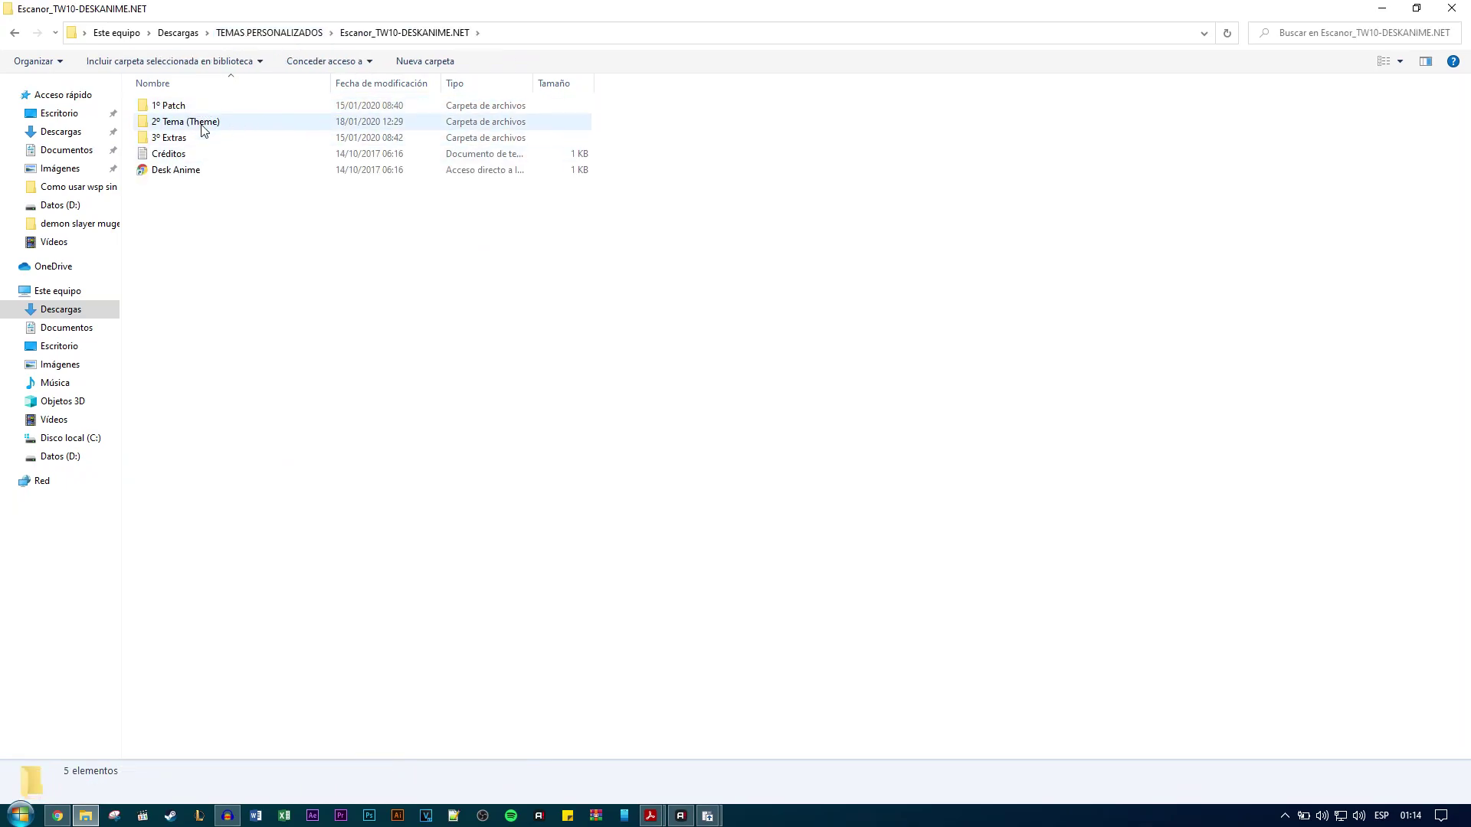
double_click(204, 130)
Run Windows 10 Escanor Tema as administrator, allow it to make changes, and set the installer language to Español.
left_click(232, 110)
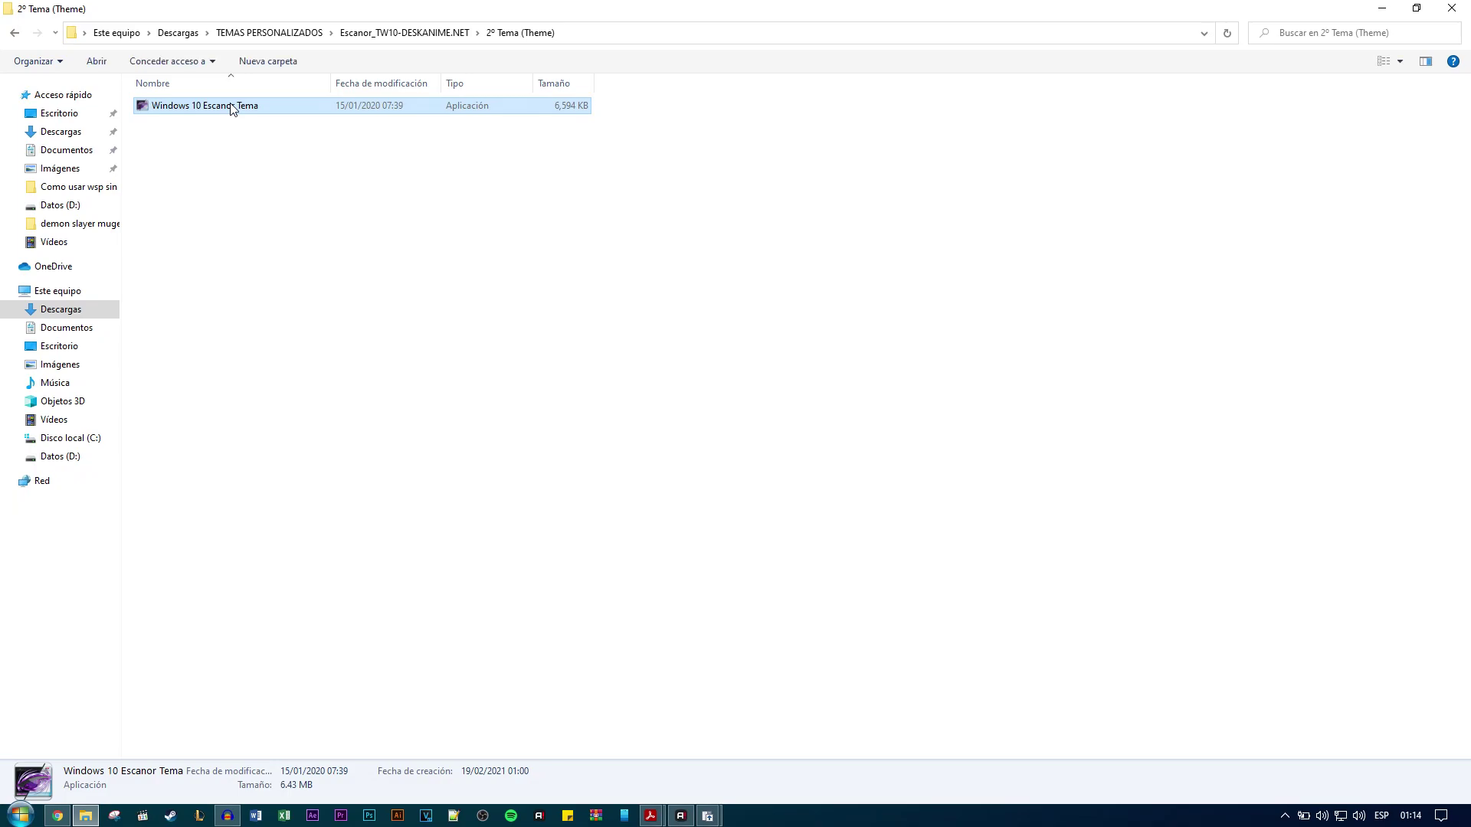
right_click(232, 109)
left_click(291, 131)
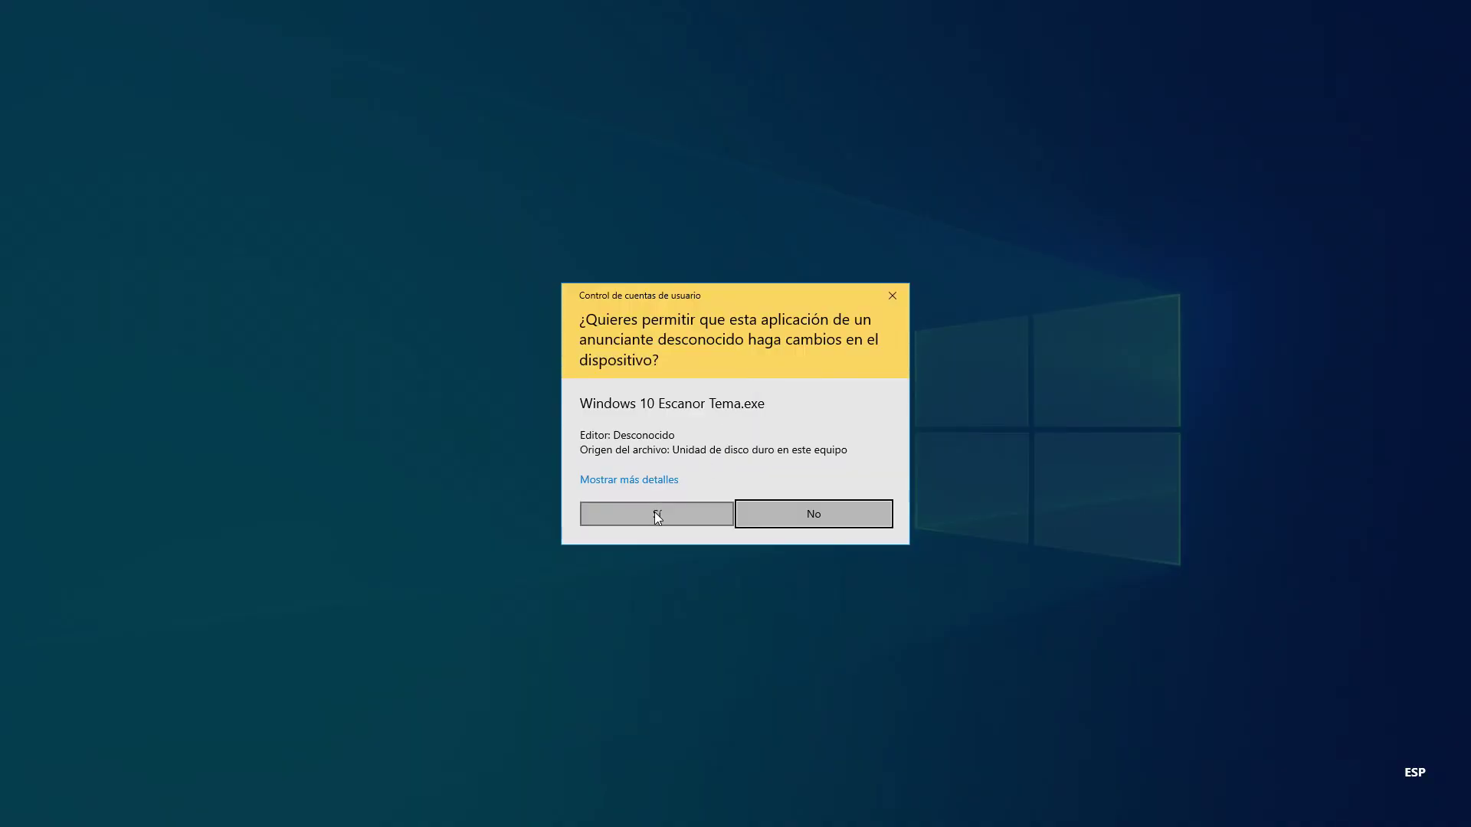
left_click(652, 520)
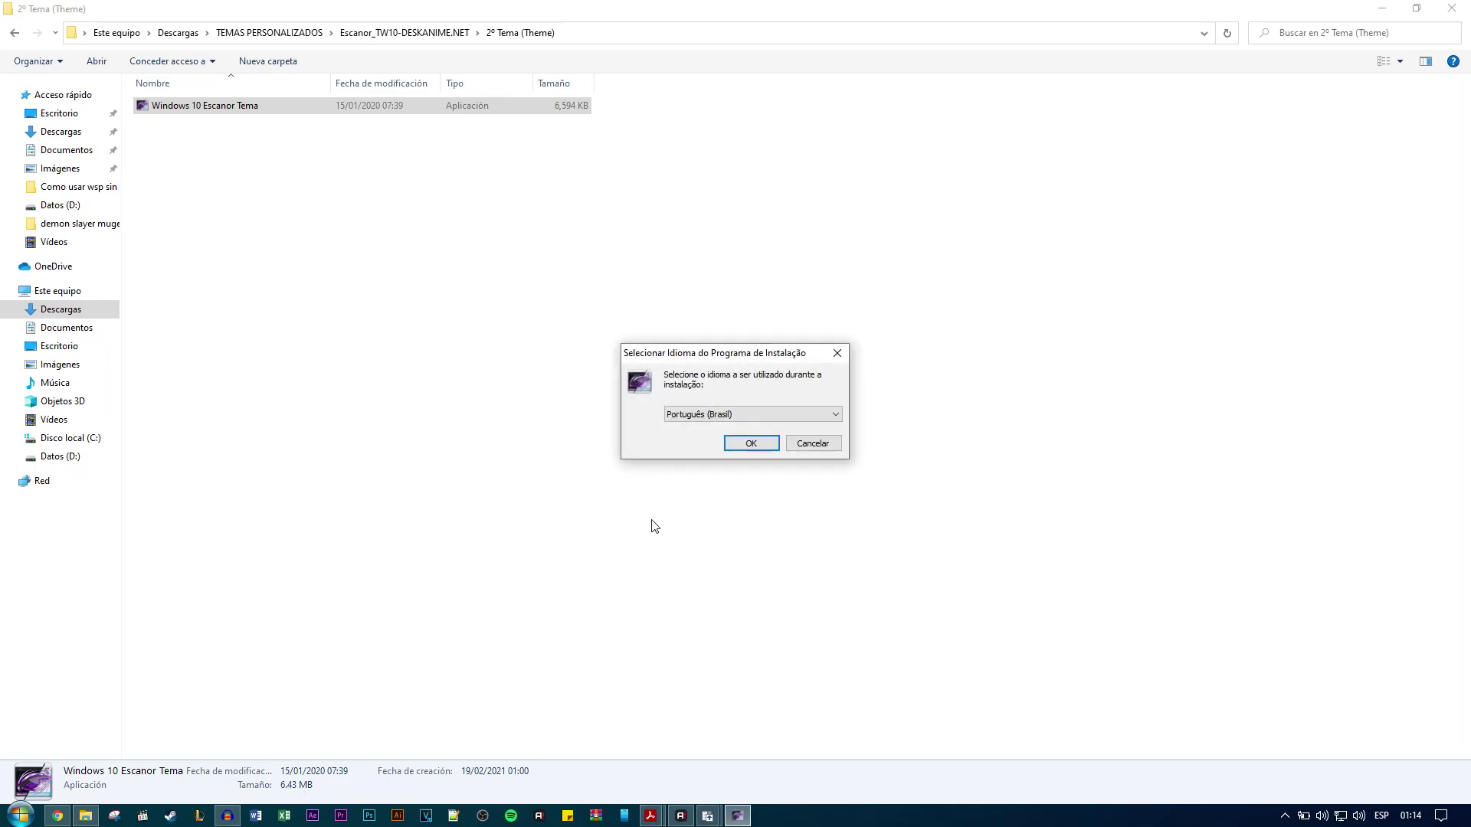
left_click(764, 415)
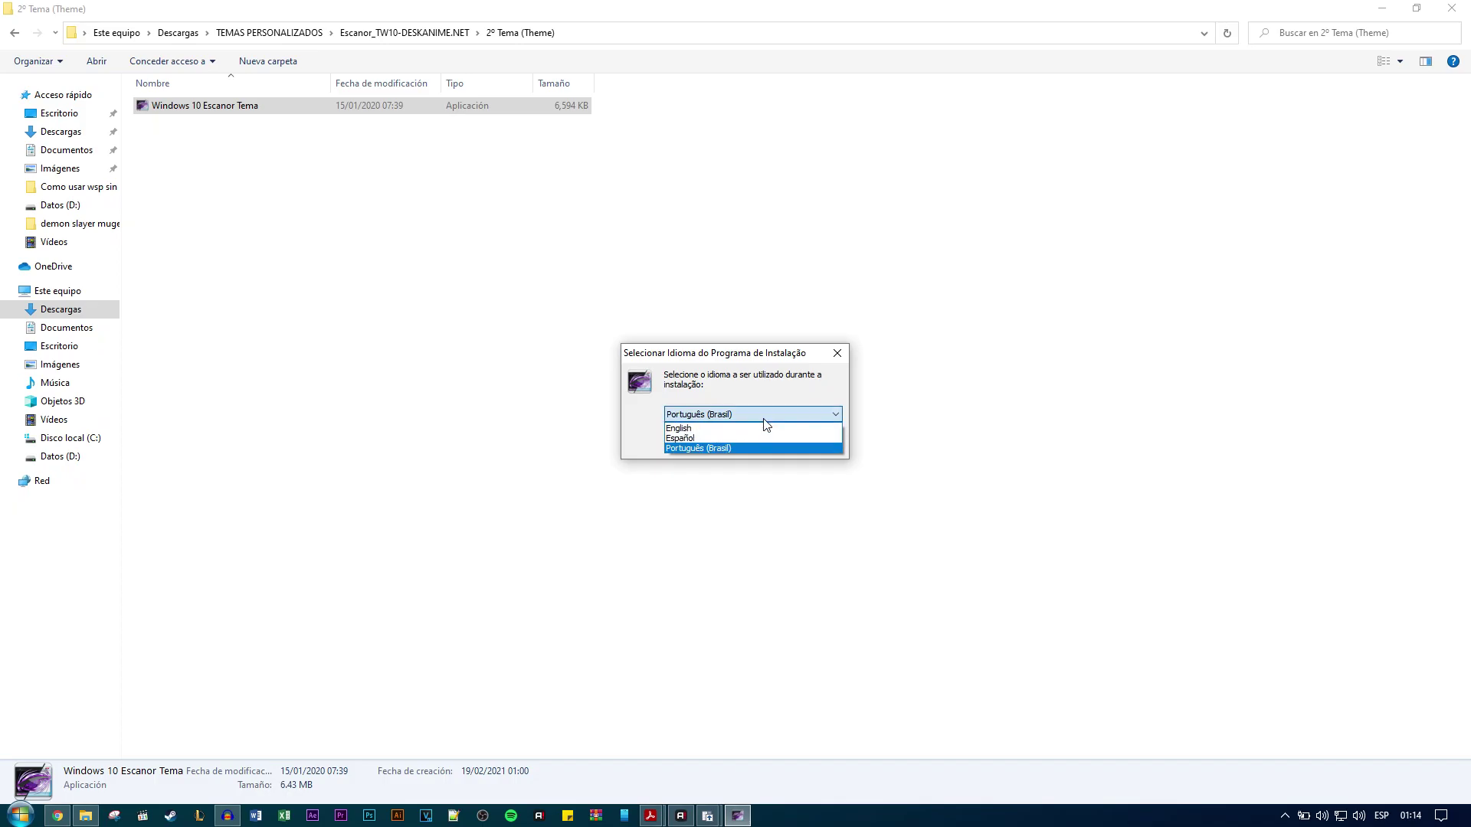
left_click(755, 437)
left_click(751, 443)
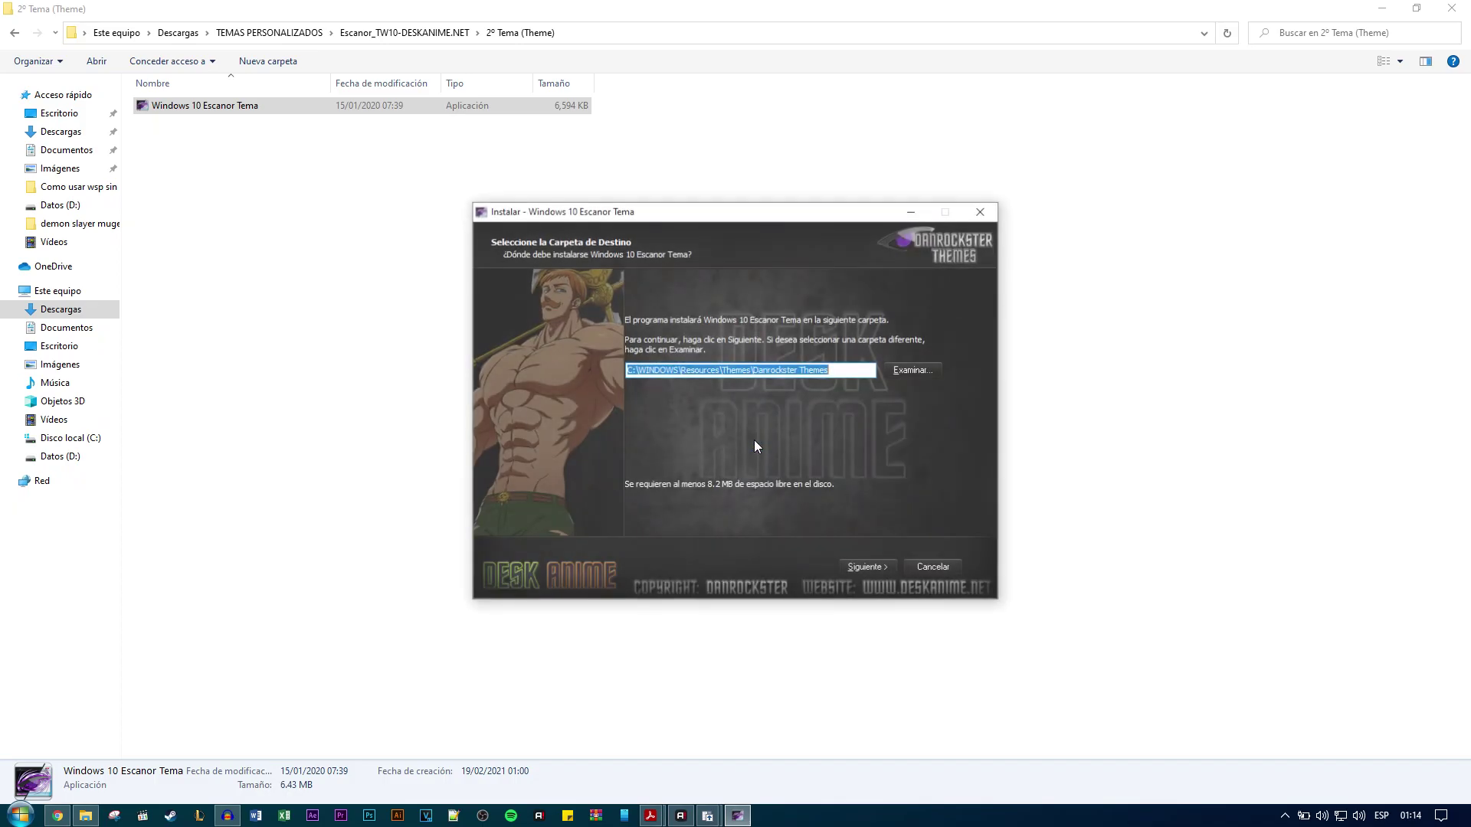
Install the Escanor theme in the default destination folder for Windows 10 Update 1903/1909, and close the deskanime.net page that opens.
left_click(866, 568)
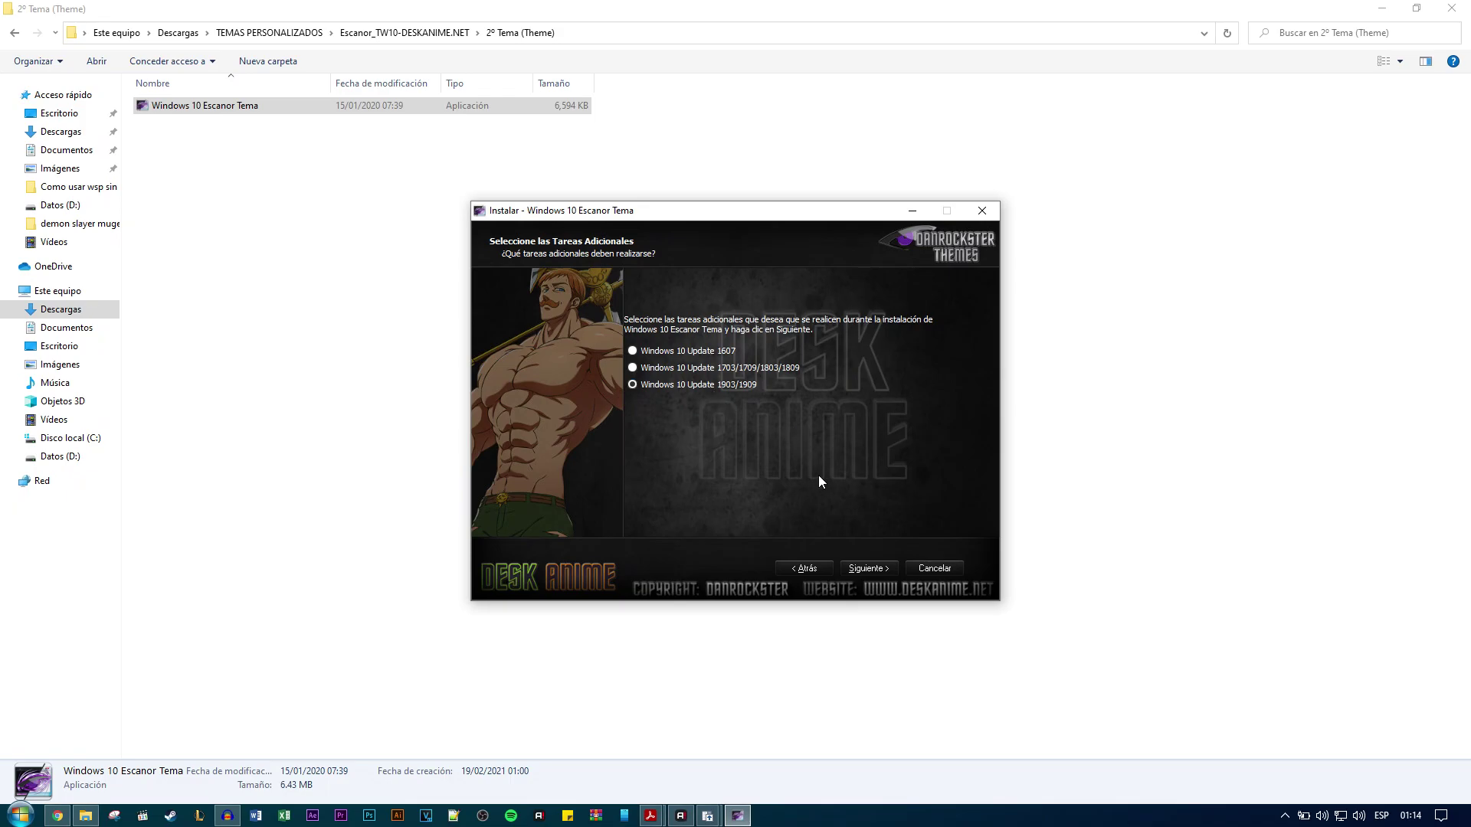
left_click(868, 570)
left_click(858, 568)
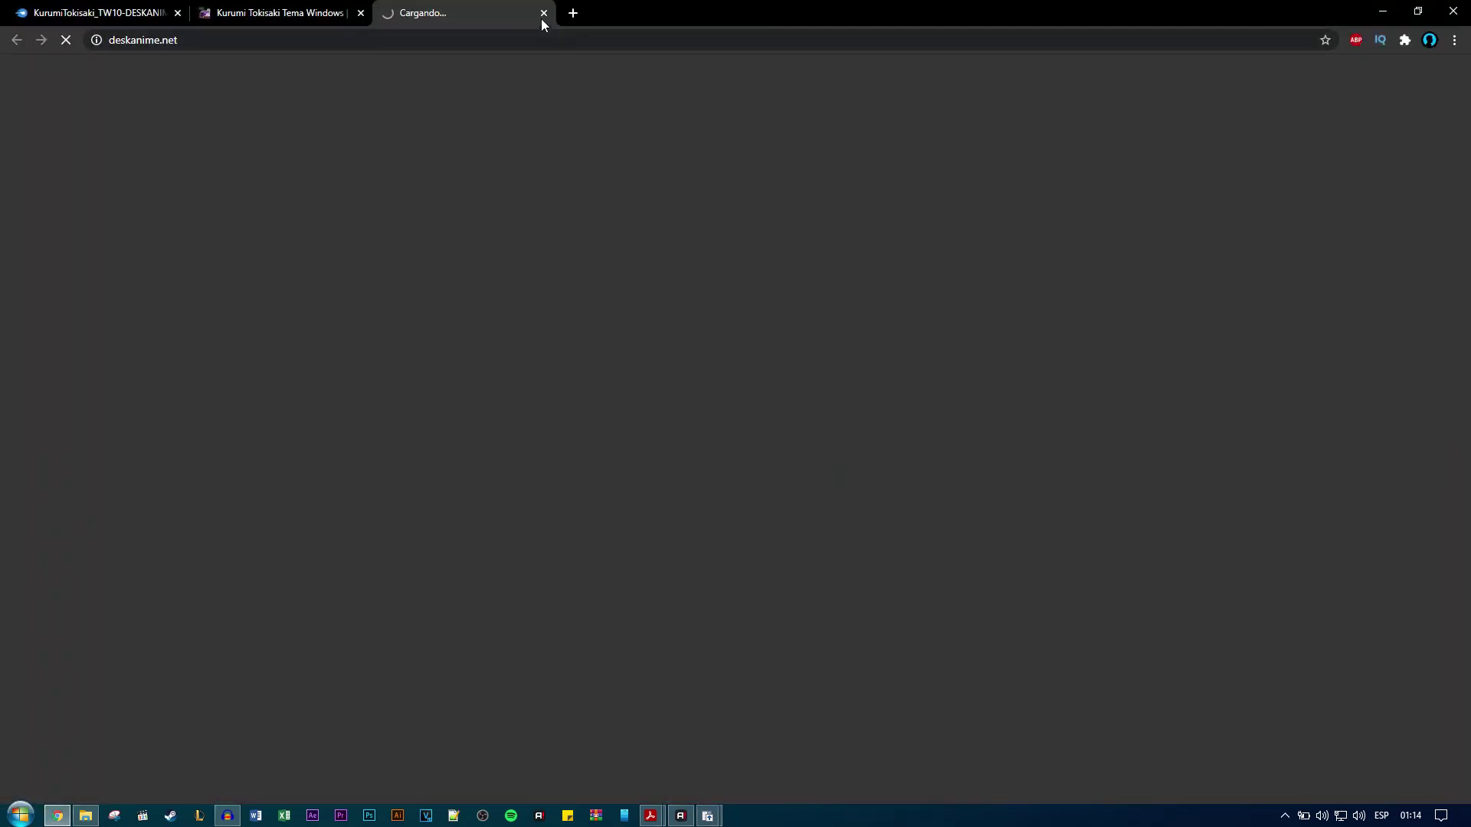
left_click(544, 13)
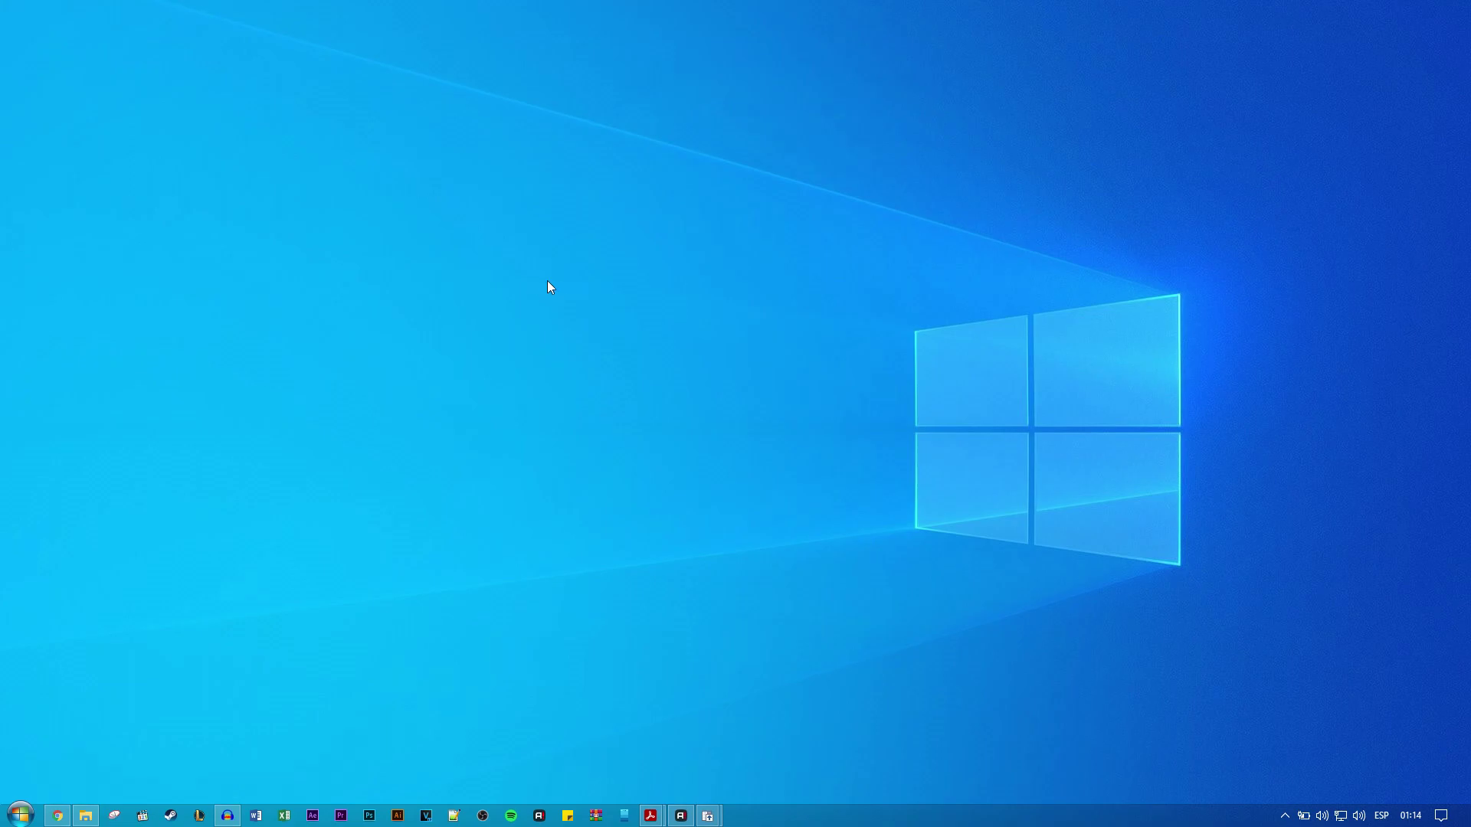
Open the desktop's personalization settings and apply the Escanor Dark Mode theme.
right_click(556, 282)
left_click(614, 432)
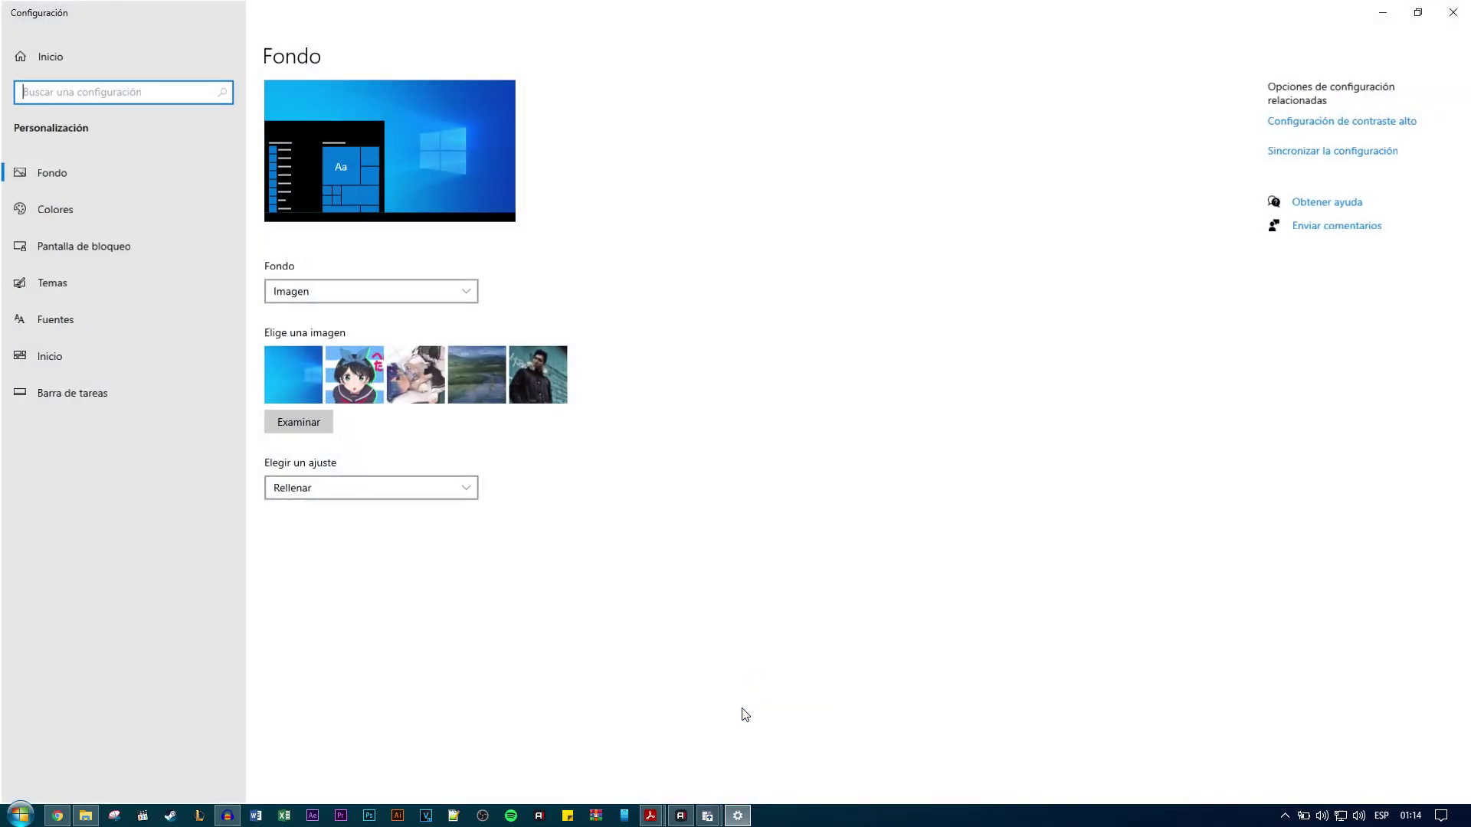
left_click(61, 286)
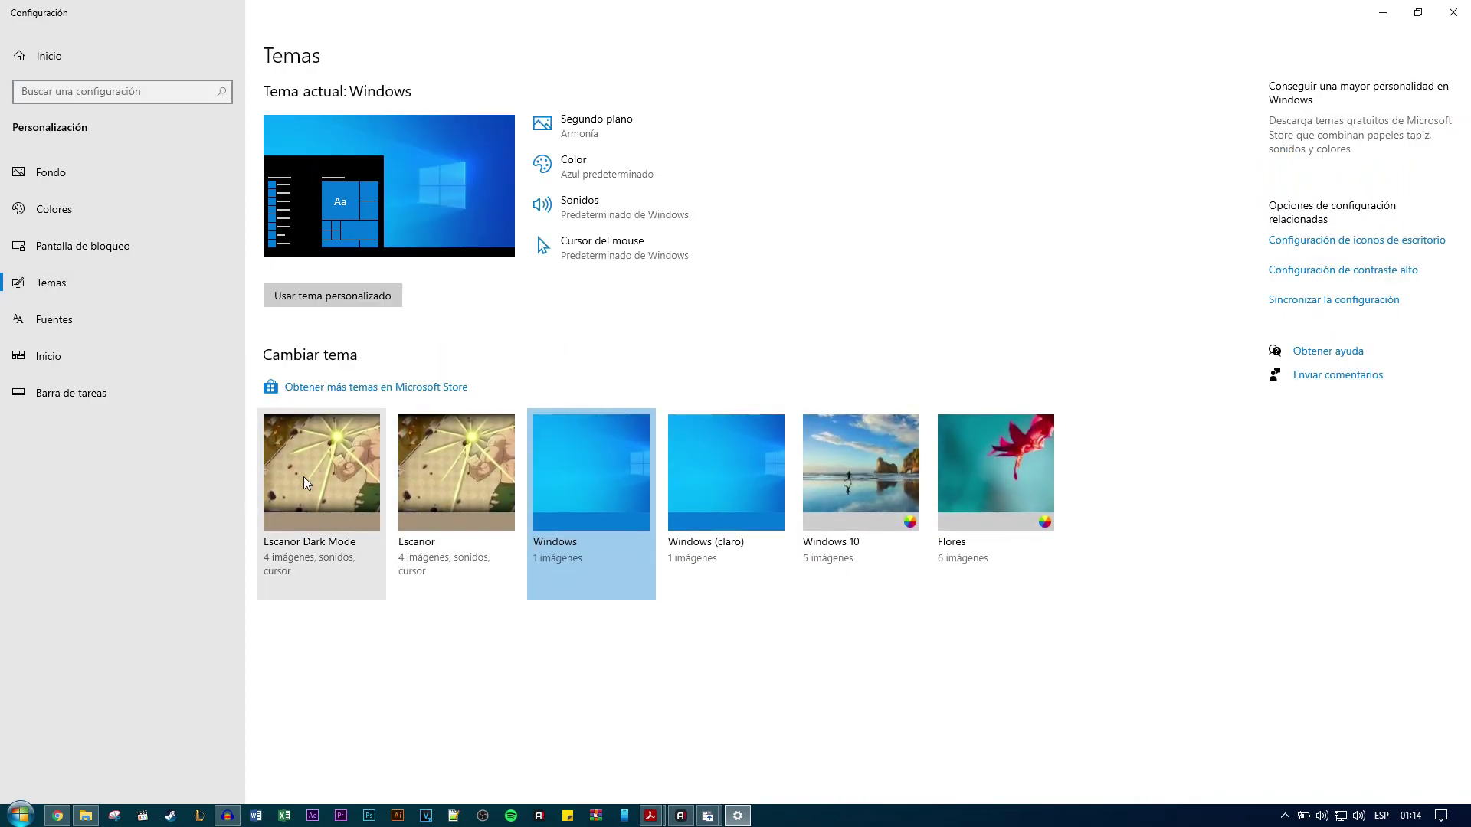
left_click(343, 465)
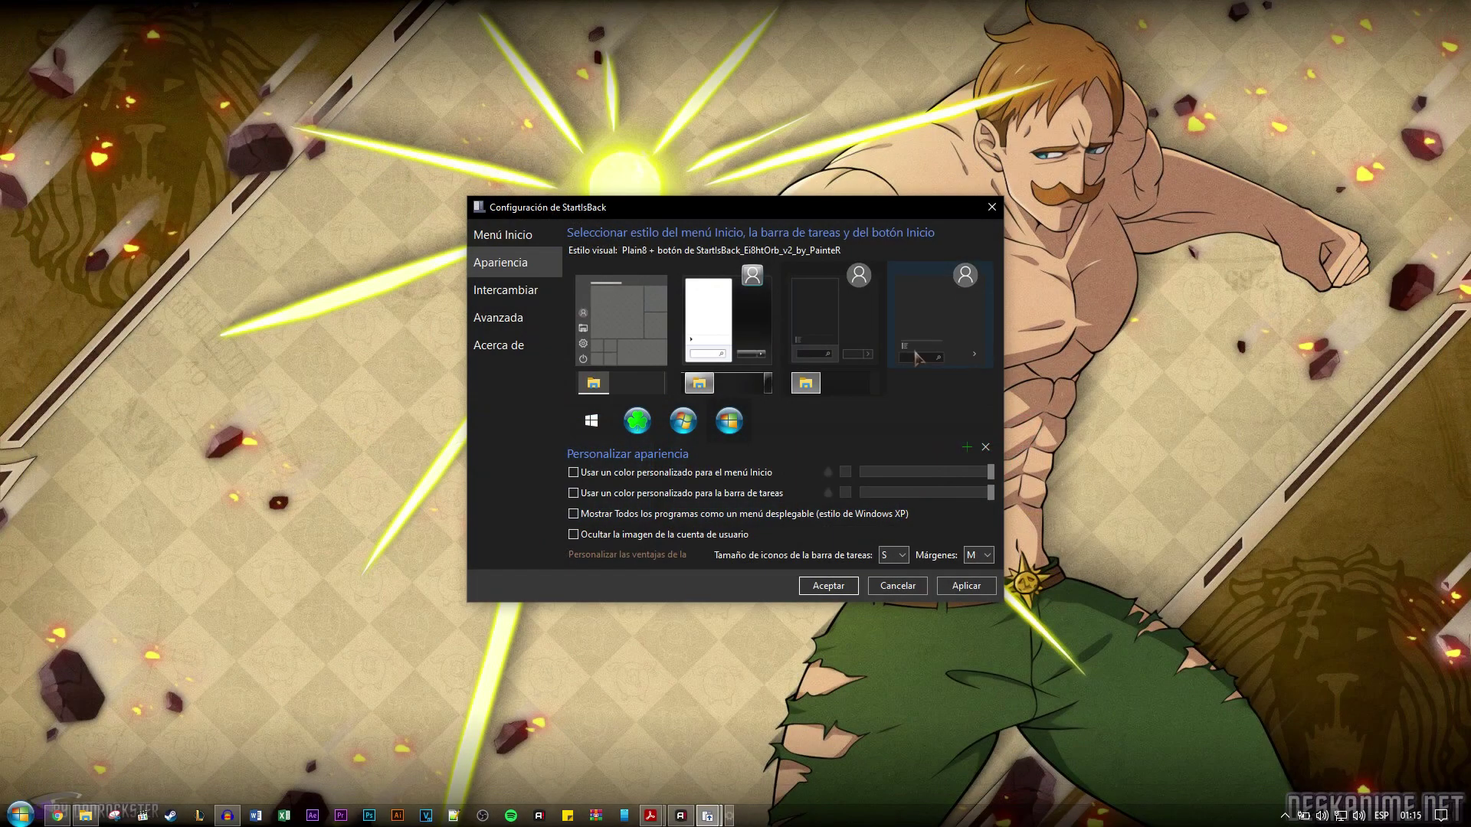
Close the StartIsBack configuration window, check the Start menu, and close the StartIsBack welcome window.
left_click(991, 207)
left_click(19, 815)
left_click(931, 245)
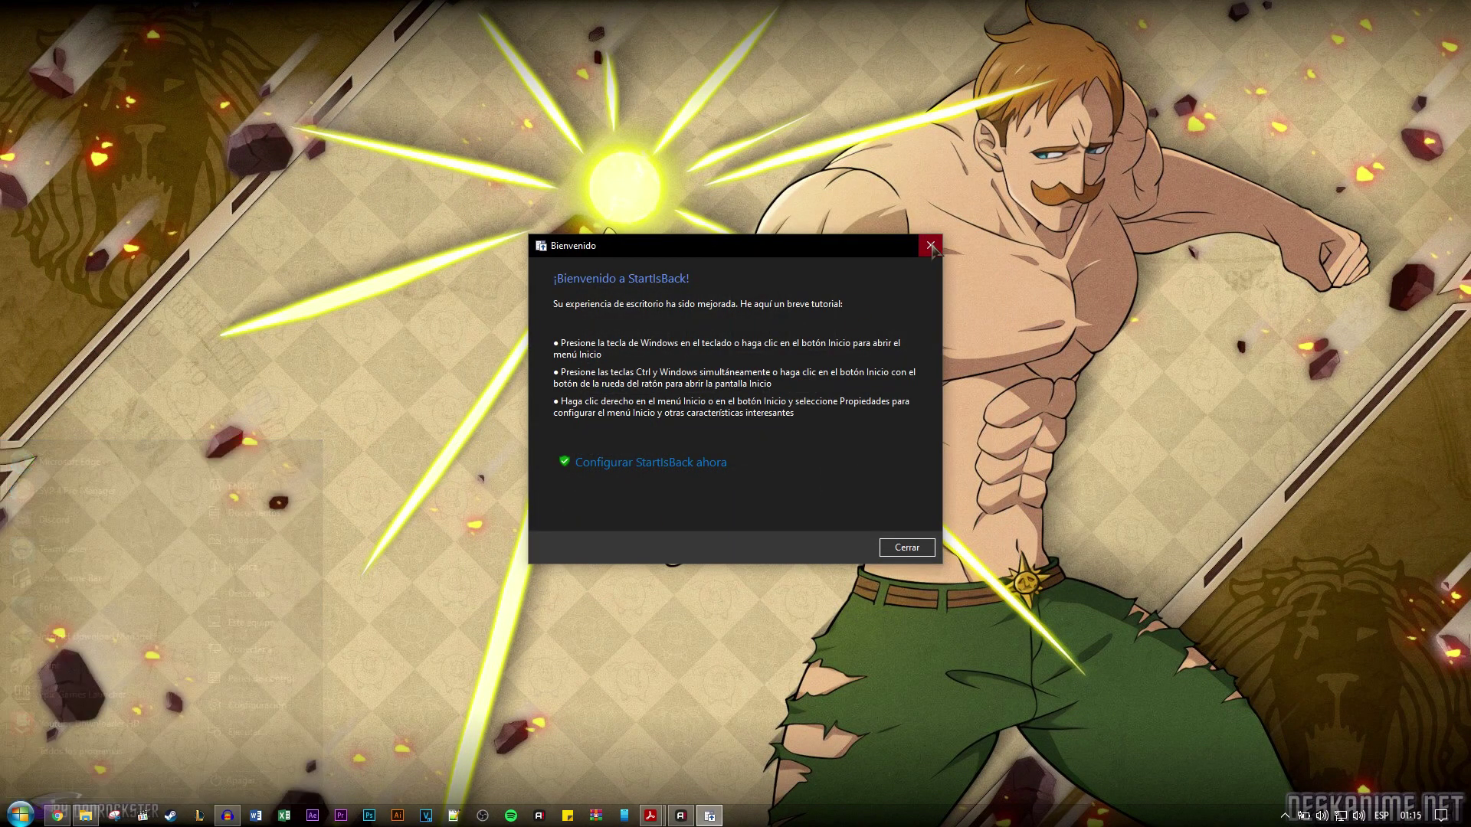
left_click(931, 245)
Reopen the StartIsBack configuration from the Start button and display its appearance settings.
right_click(19, 814)
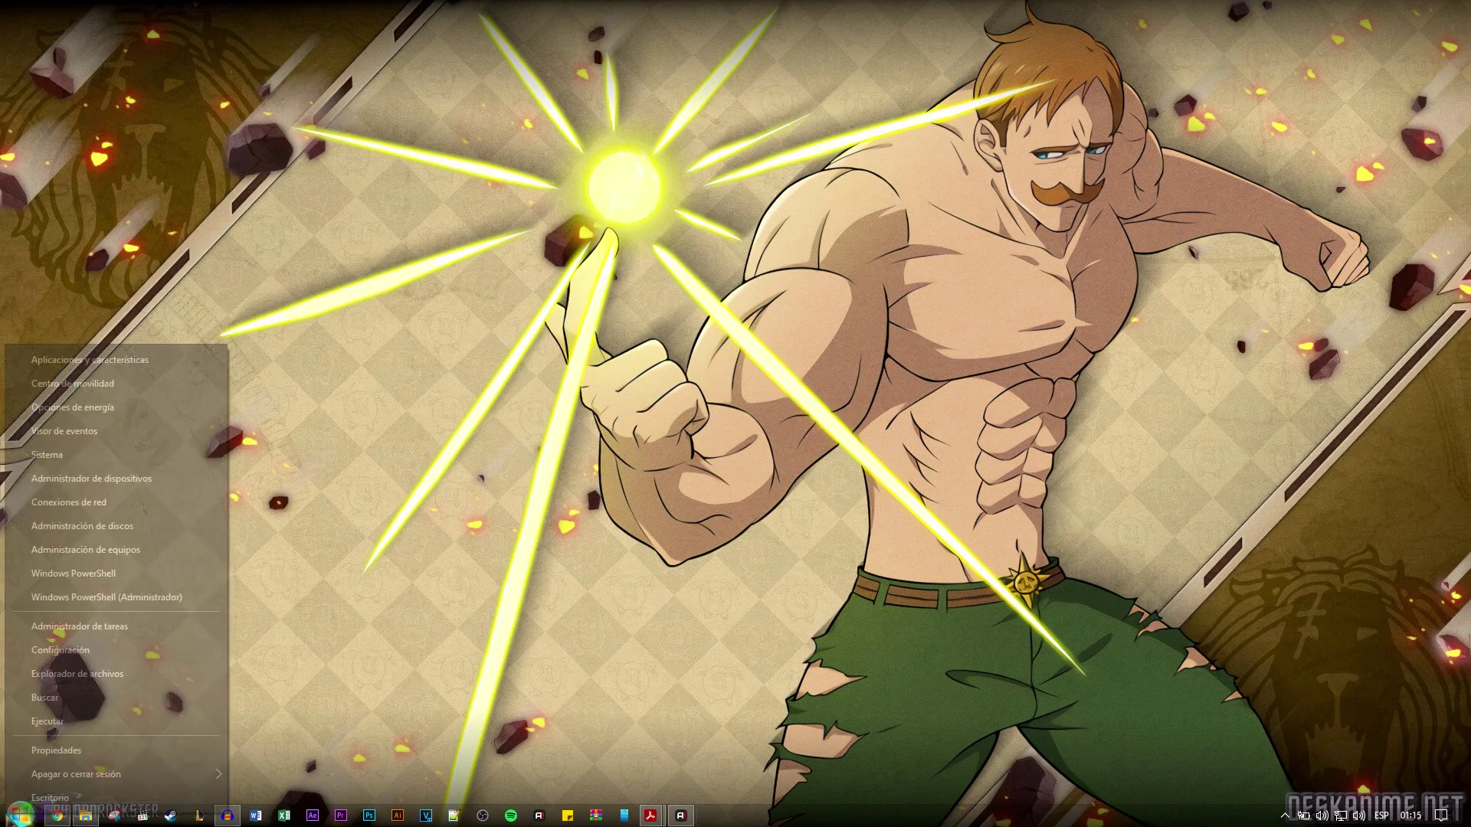
left_click(115, 751)
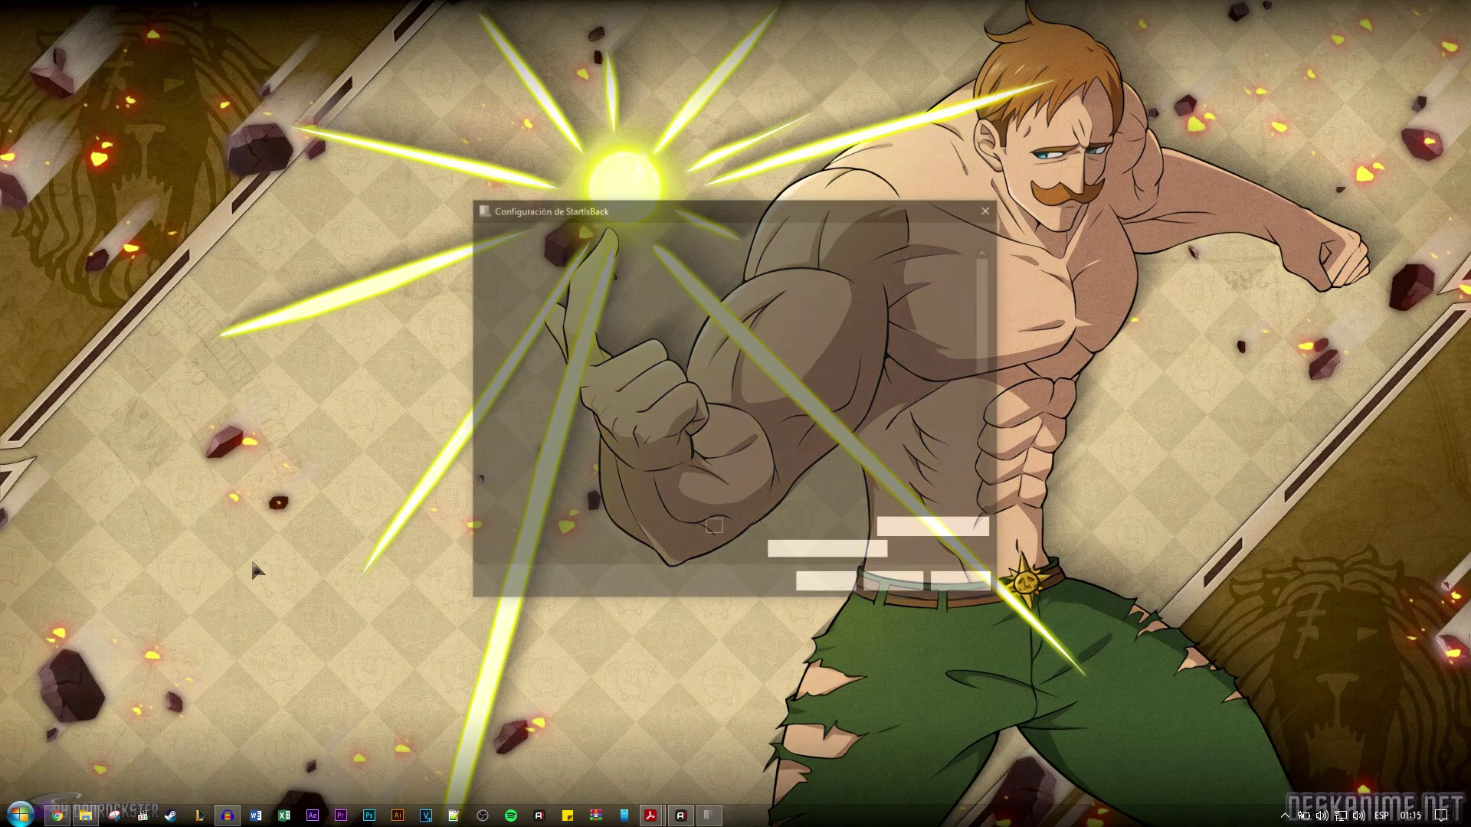
left_click(499, 264)
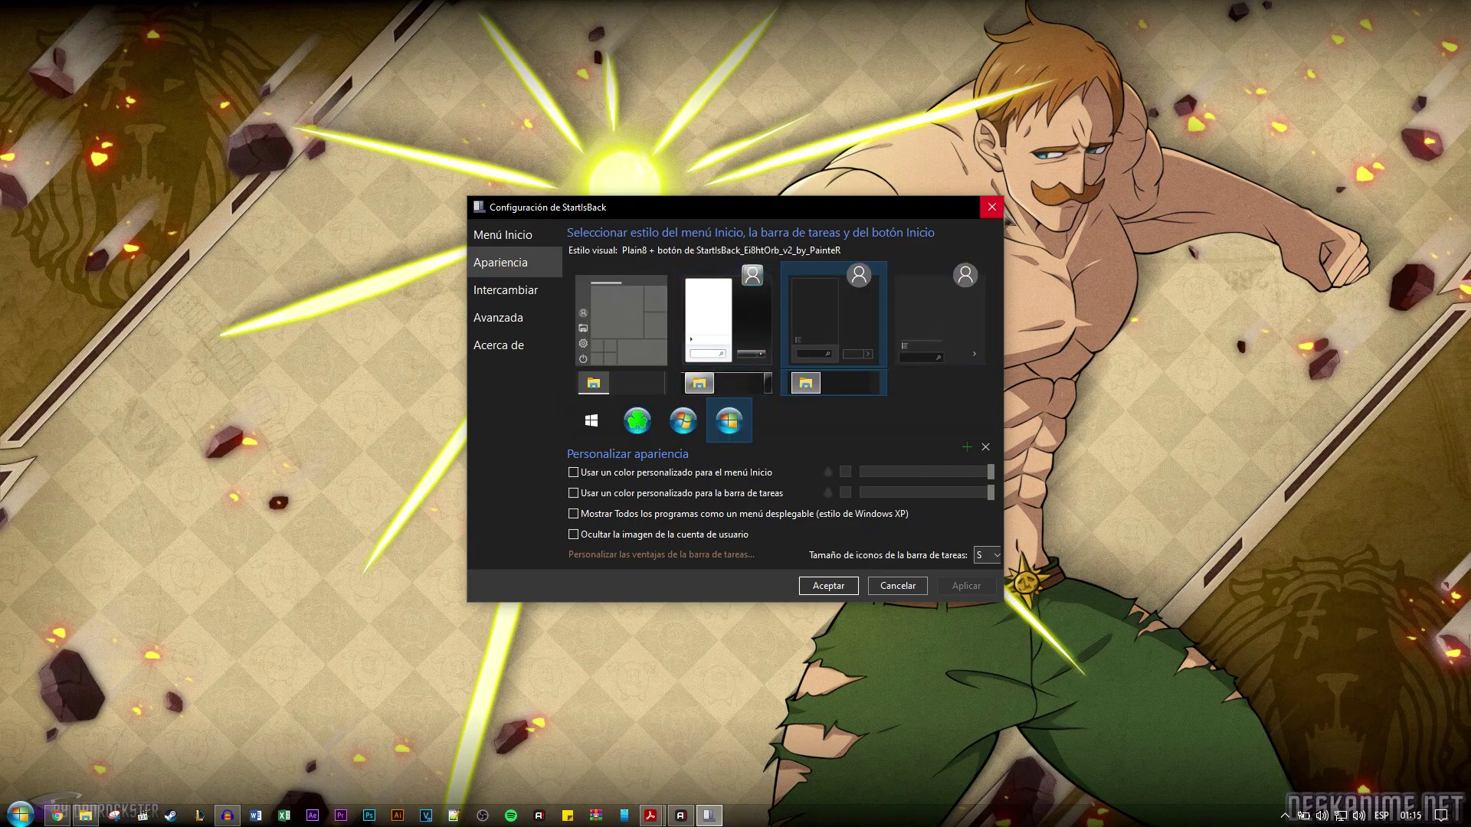
Close the StartIsBack configuration, reopen it from the Start button to view its appearance styles, and close it again.
left_click(996, 216)
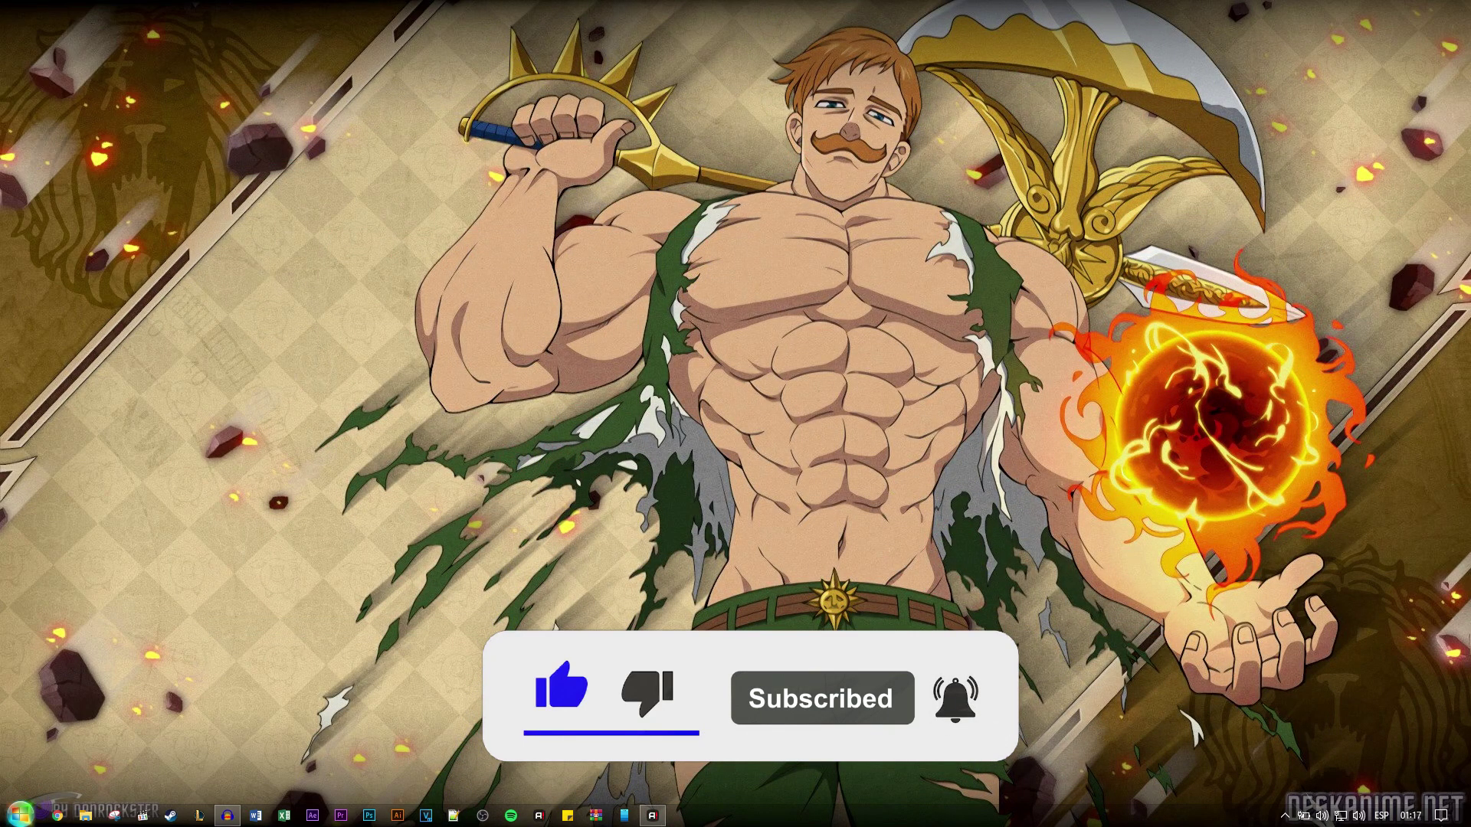
right_click(18, 814)
left_click(51, 764)
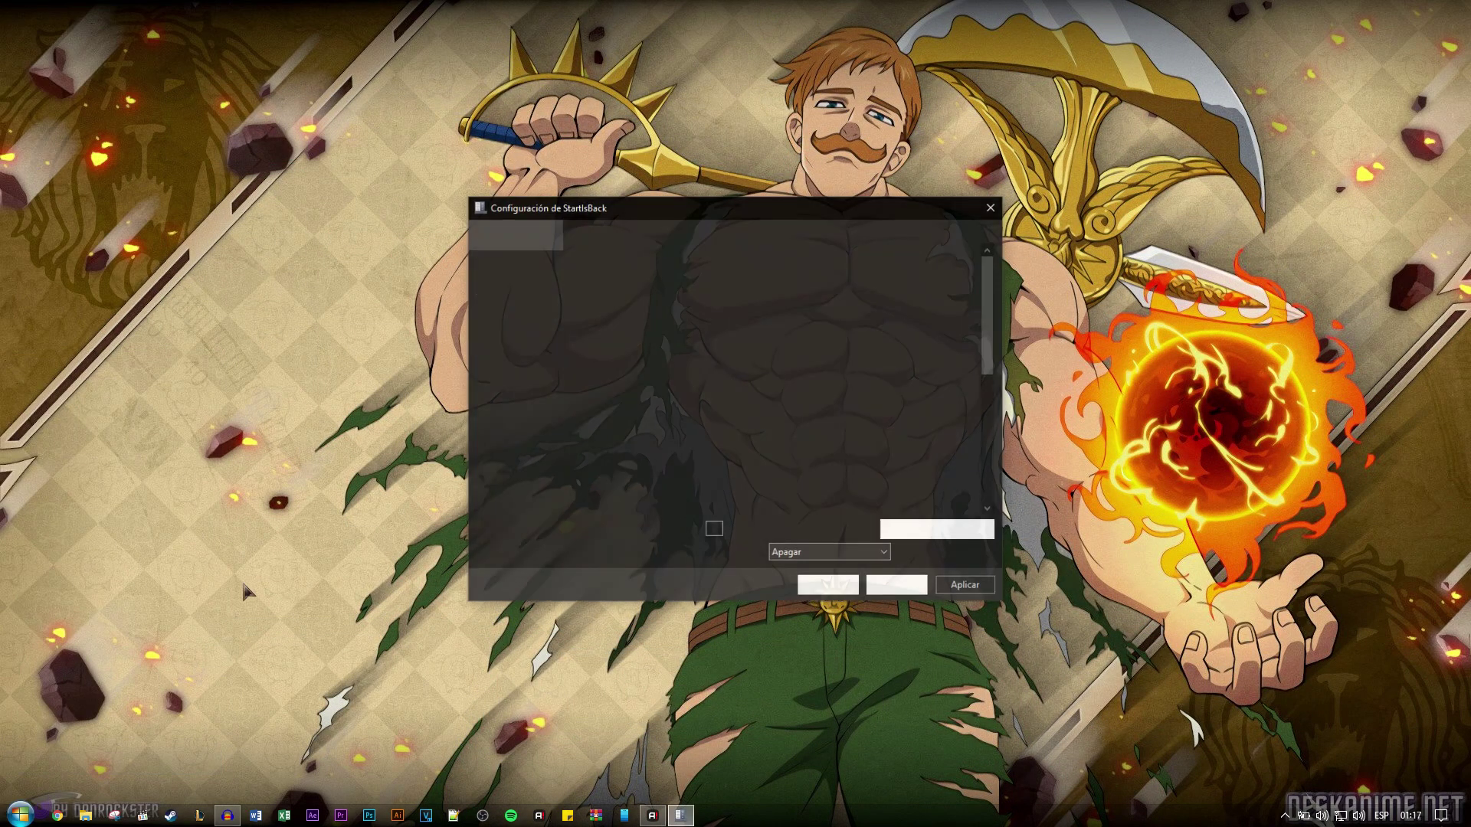
left_click(528, 265)
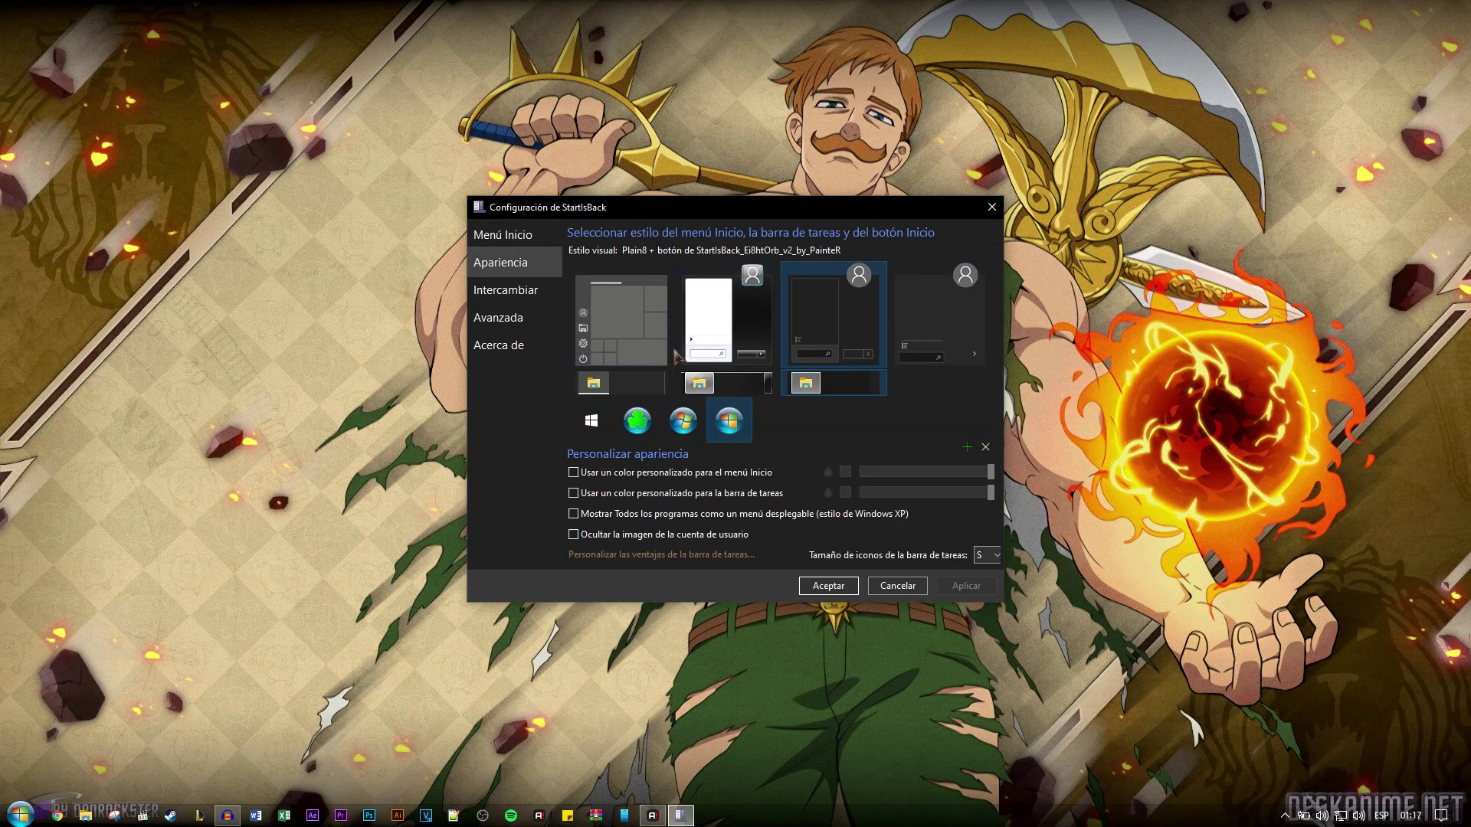
left_click(992, 206)
Open the desktop's personalization settings, apply the Escanor Dark Mode theme, and close the settings window.
right_click(590, 273)
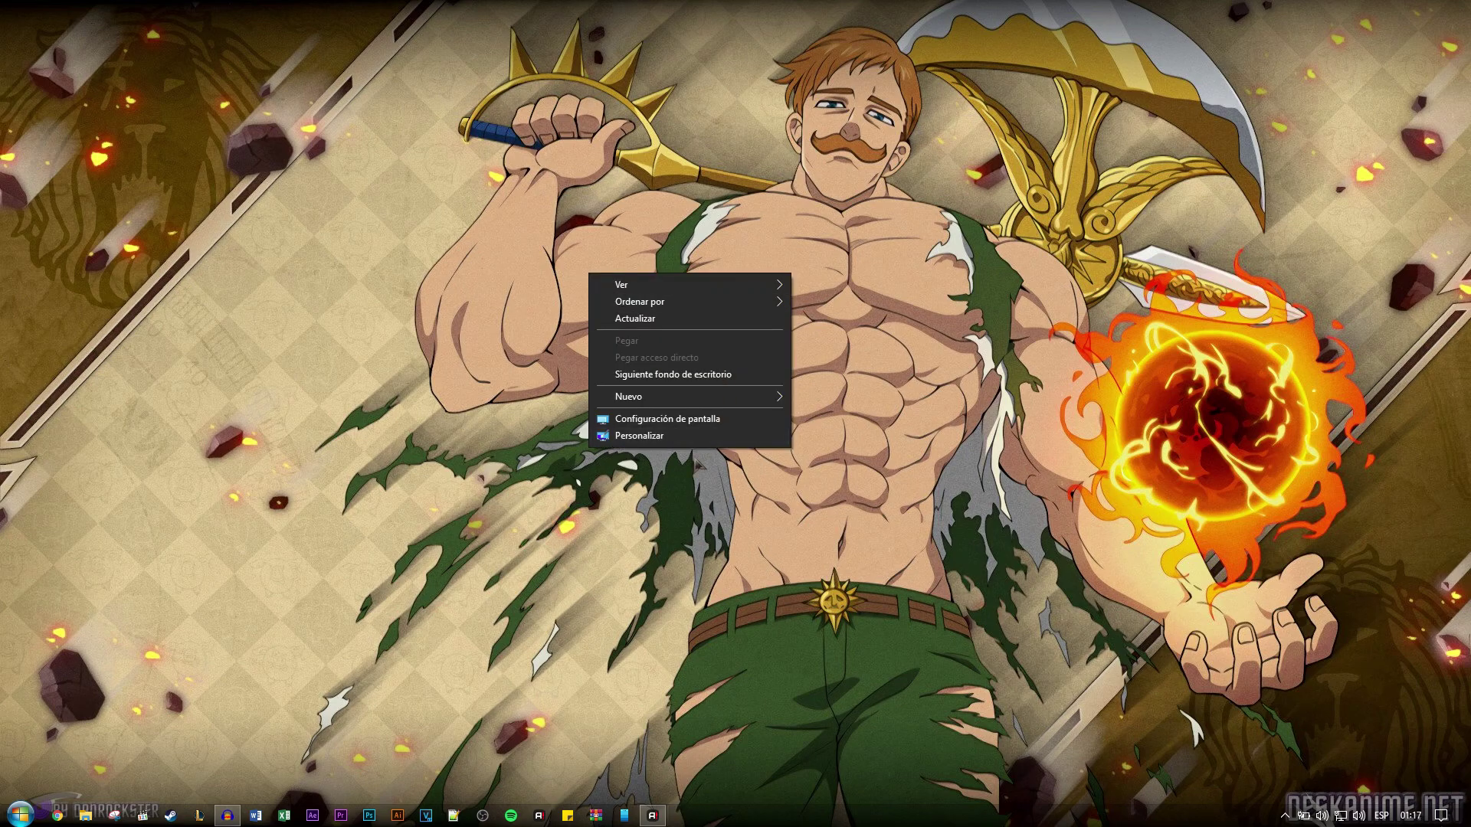
left_click(628, 455)
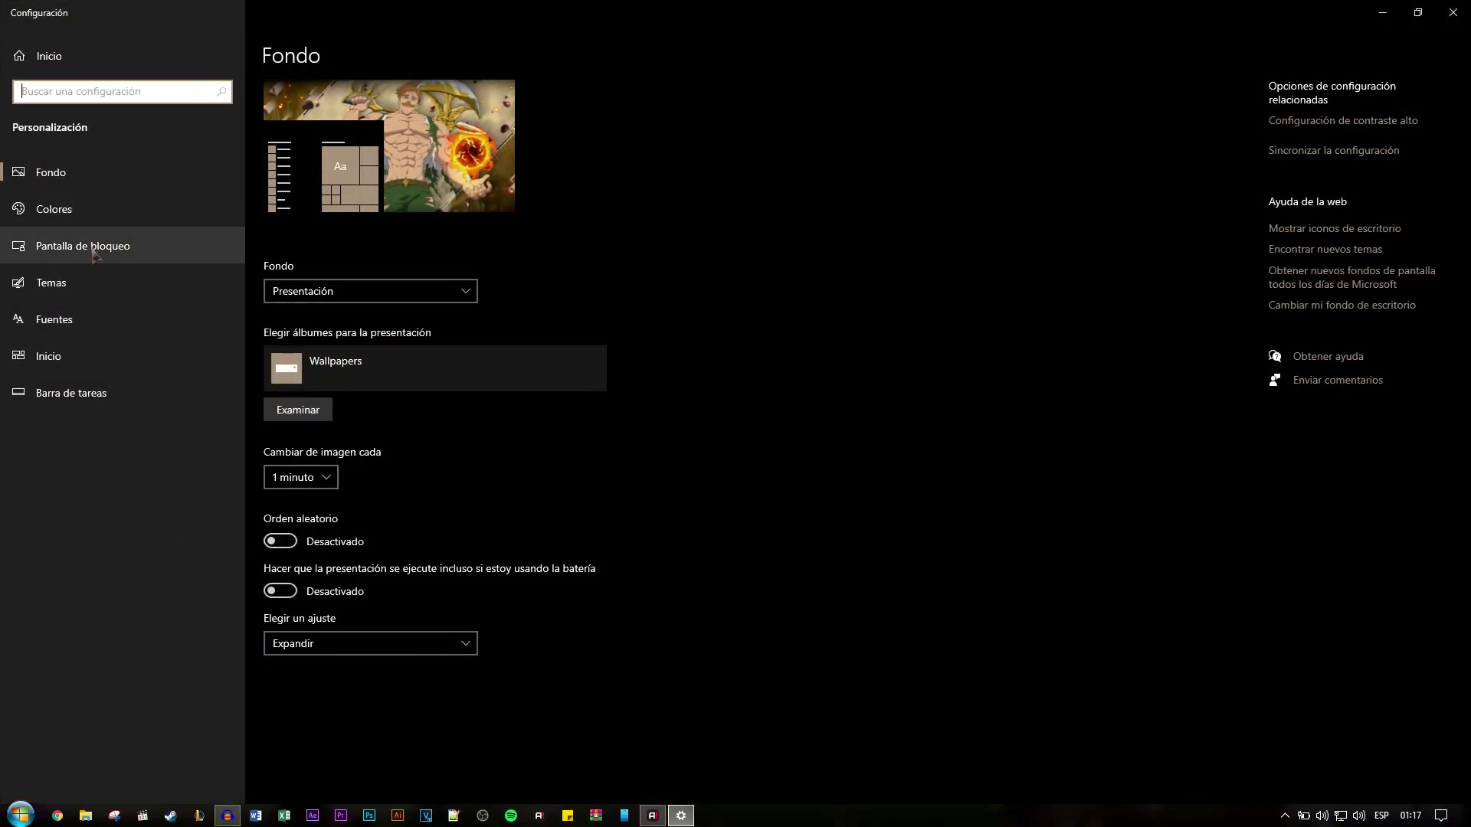
left_click(87, 282)
left_click(328, 504)
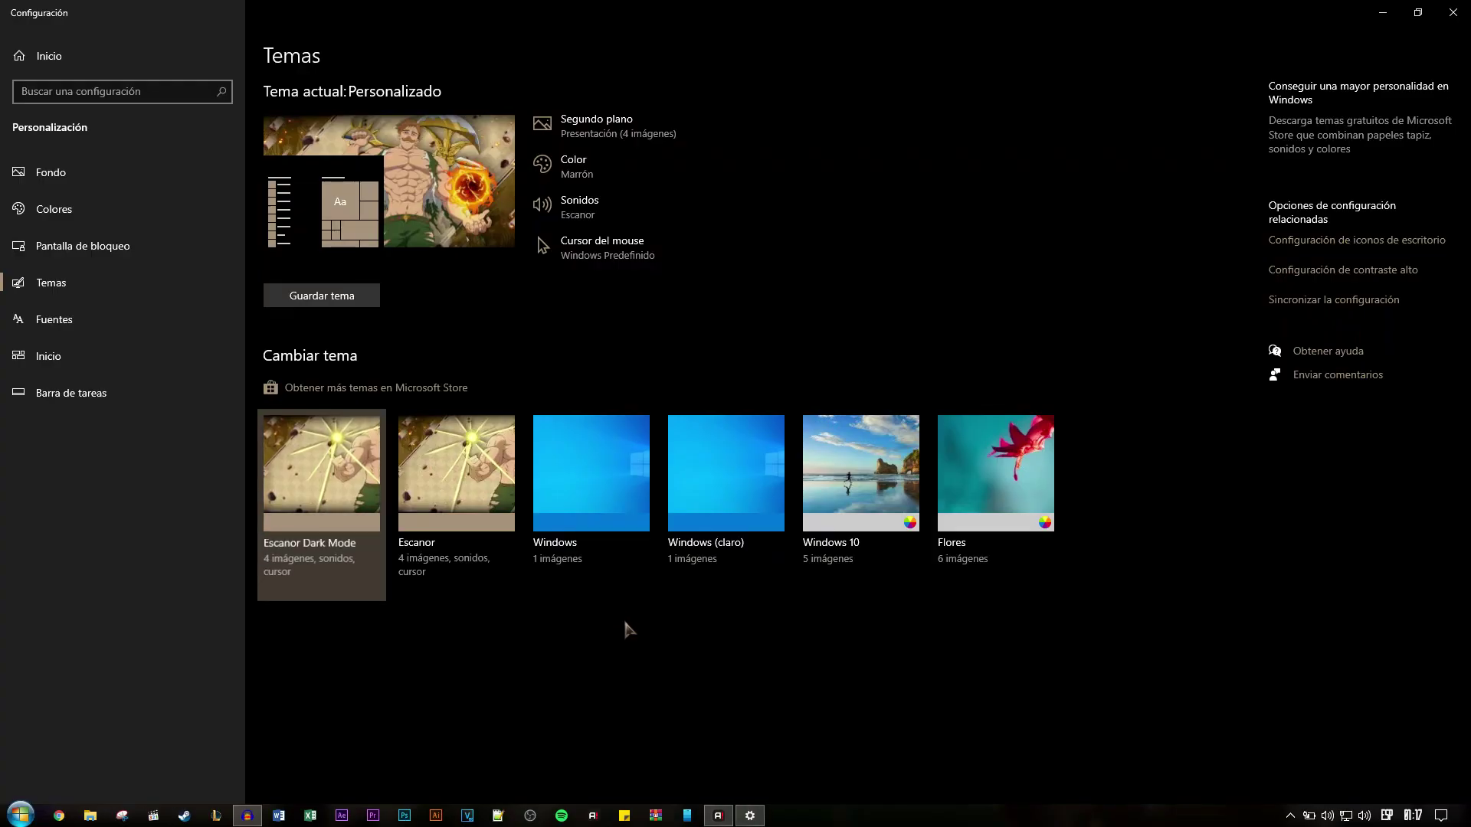
left_click(1453, 12)
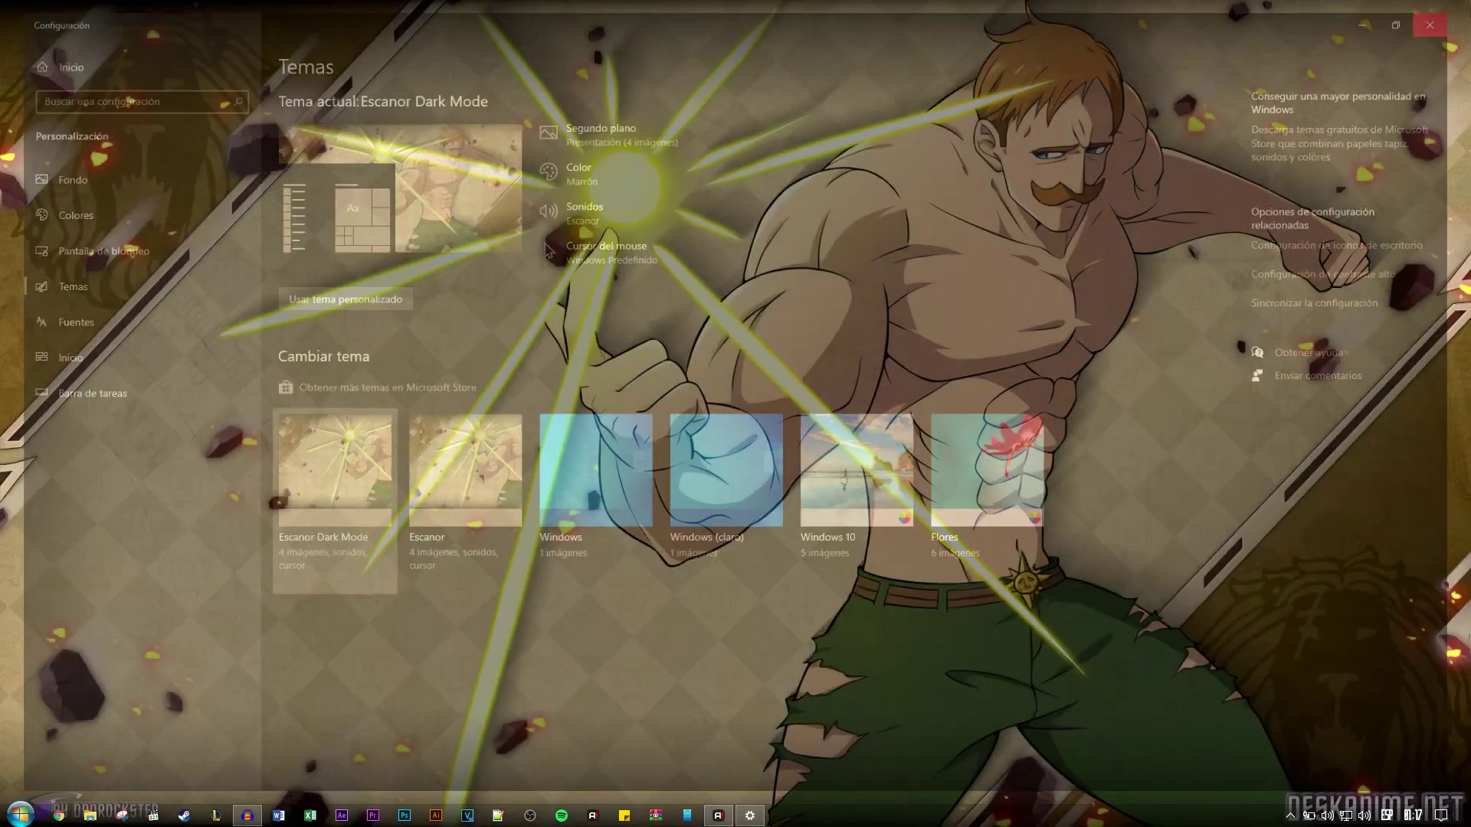
Apply the Escanor Start menu style in the StartIsBack appearance settings, check the Start menu, and accept the configuration.
right_click(19, 814)
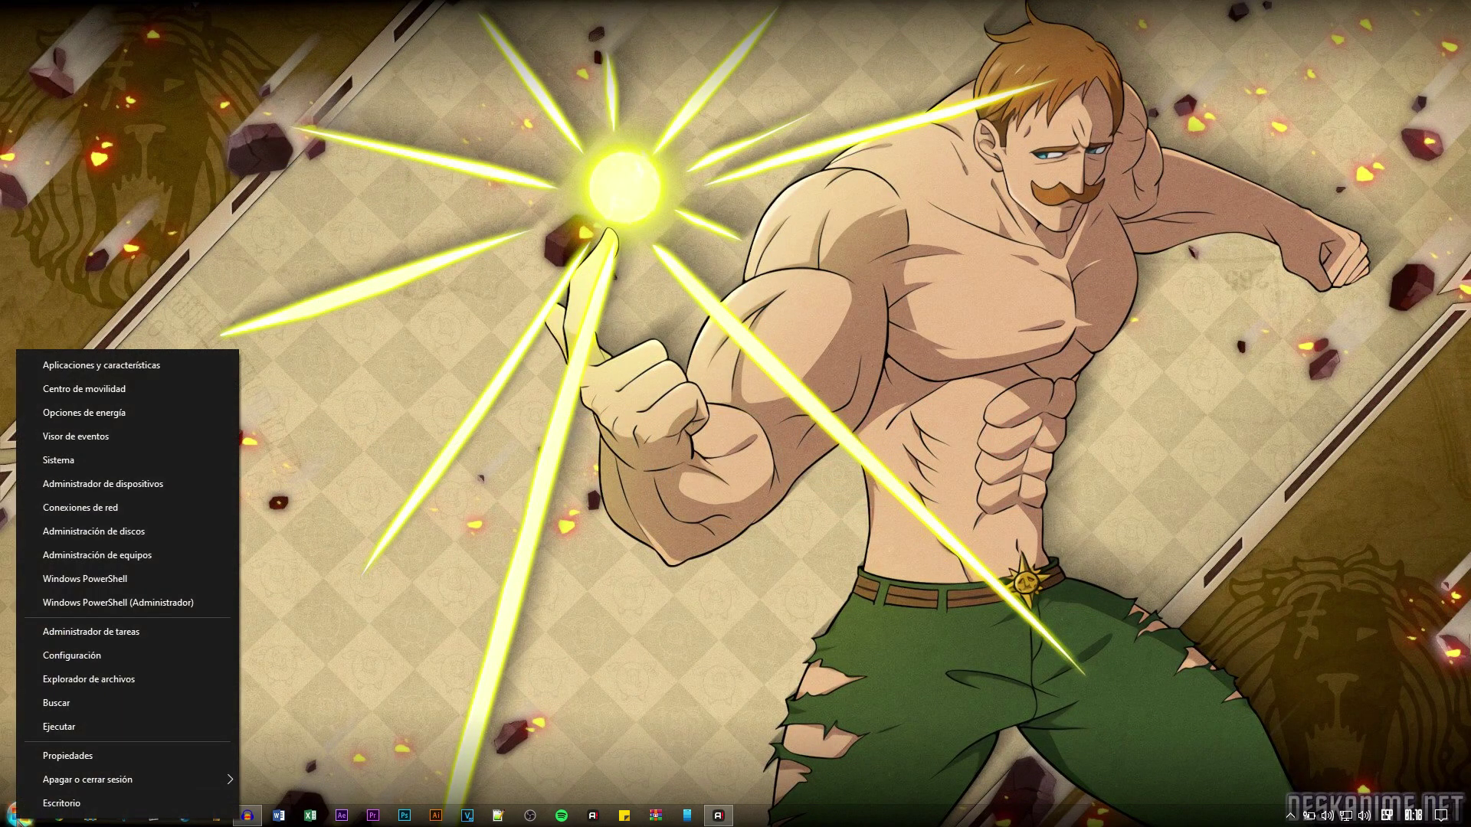
left_click(69, 753)
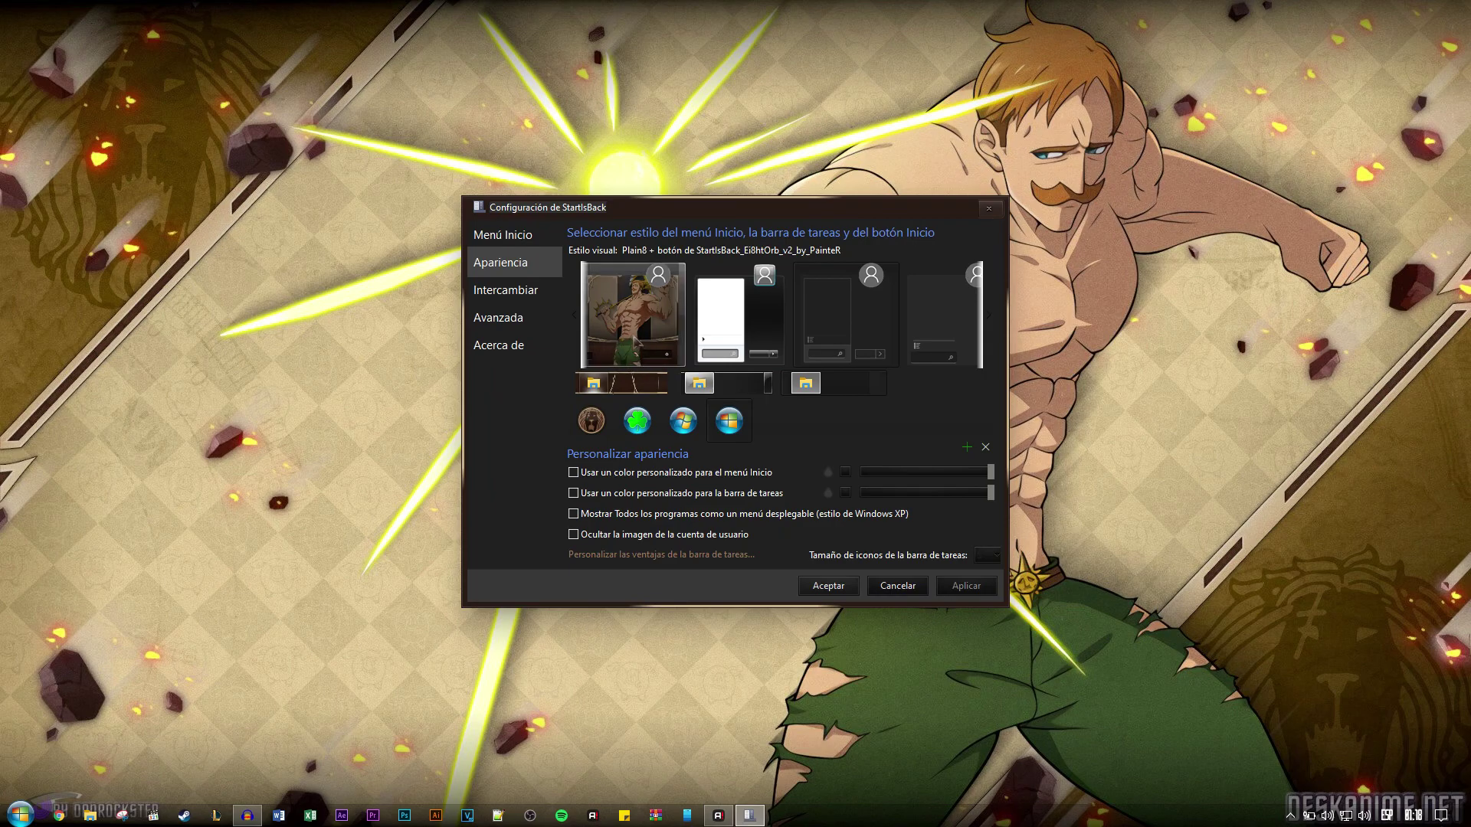
left_click(634, 341)
left_click(968, 587)
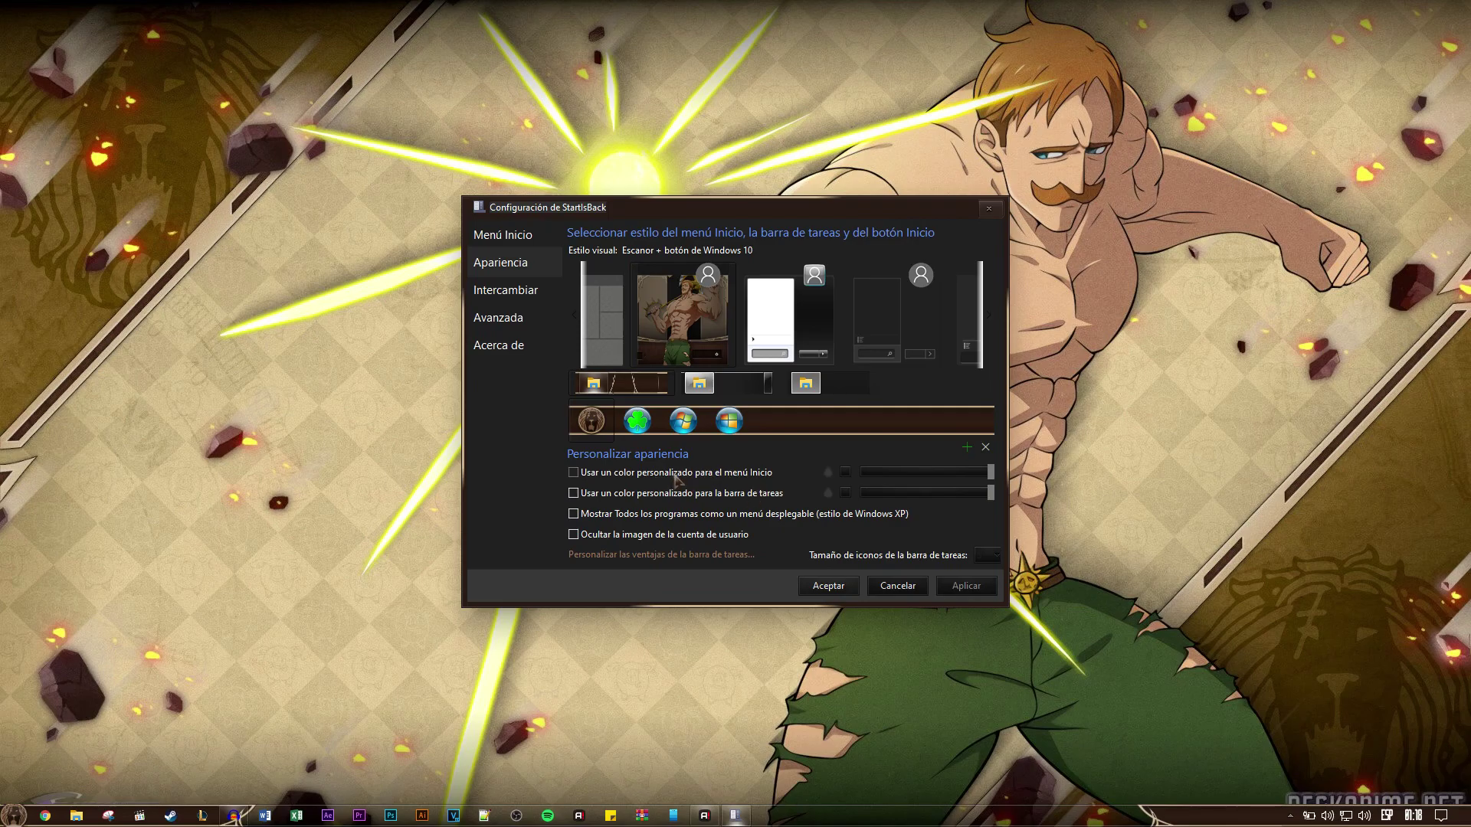
key("super")
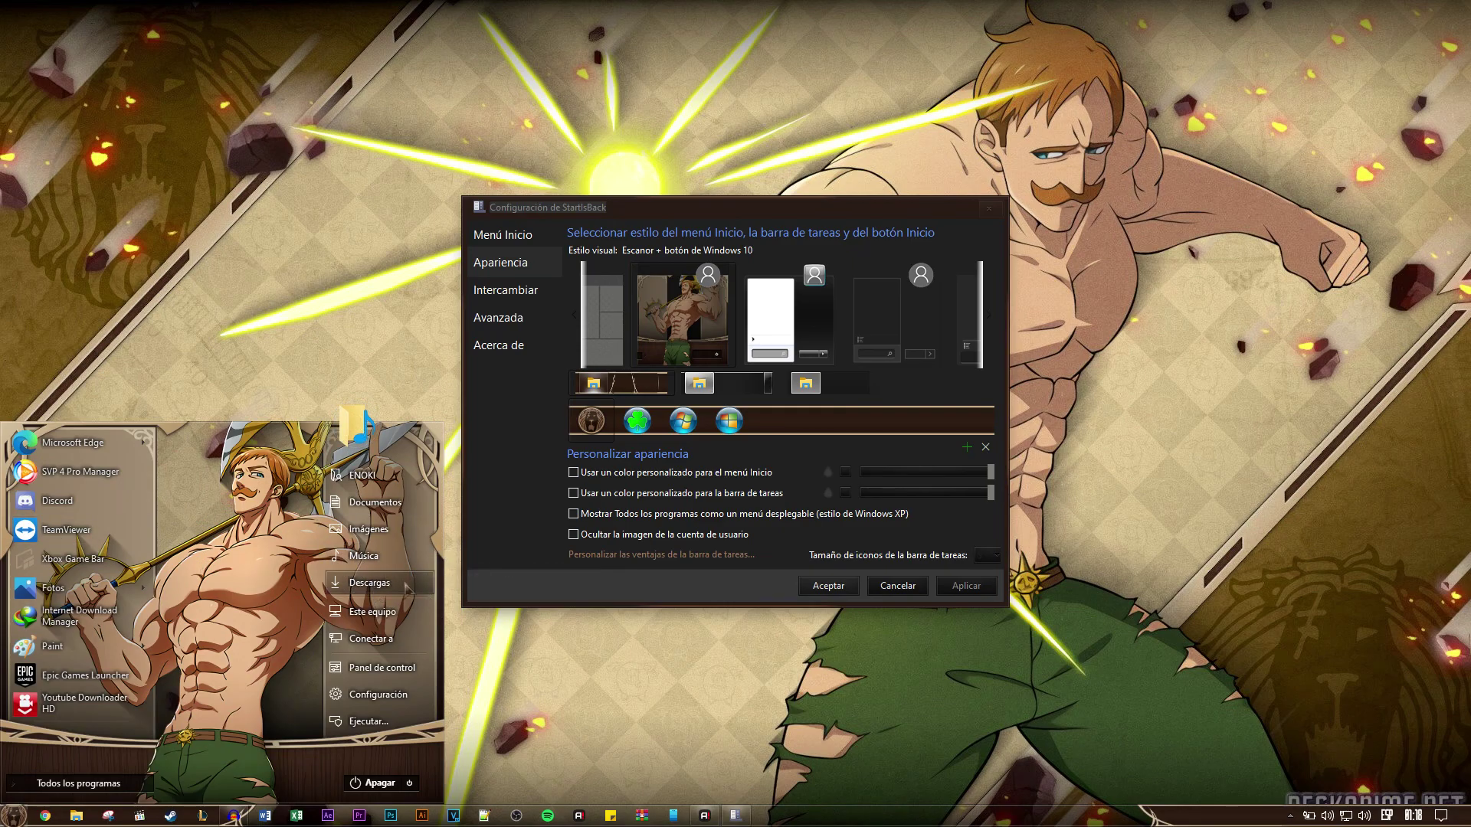
left_click(818, 591)
left_click(817, 594)
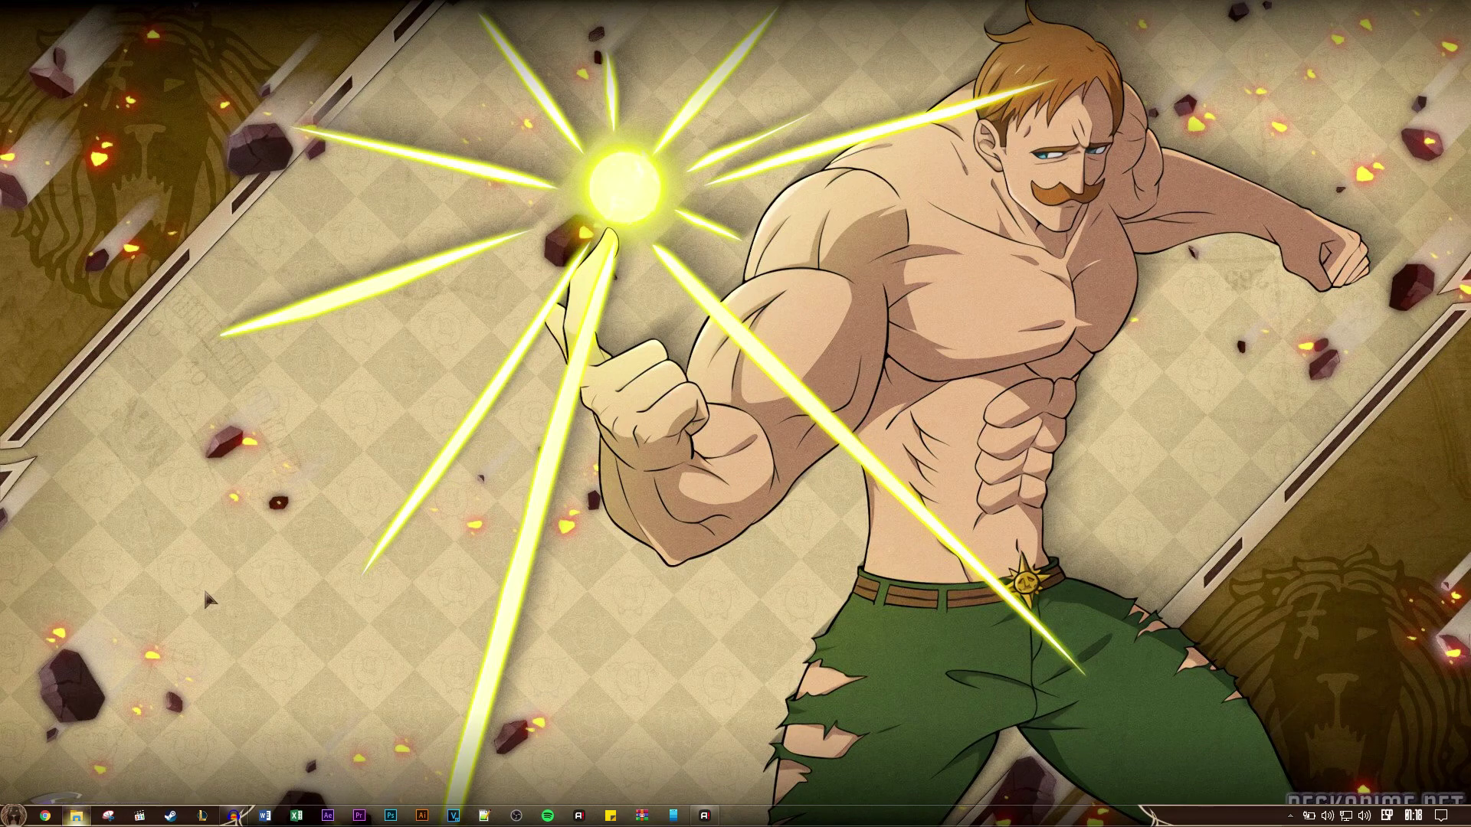
Open a maximized File Explorer window, enlarge its details pane, and display Este equipo.
left_click(77, 816)
double_click(914, 34)
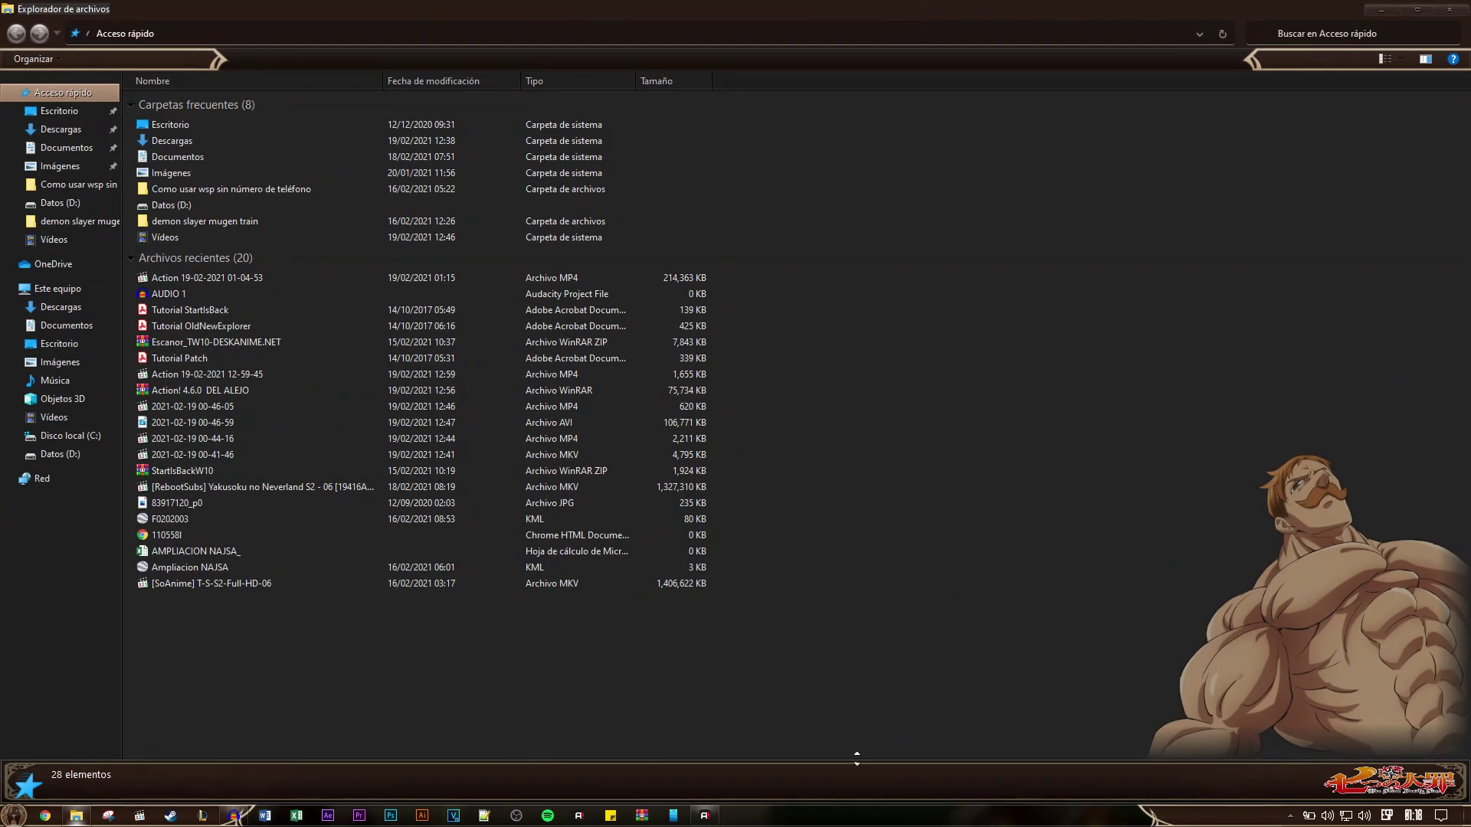
left_click_drag(852, 760, 852, 708)
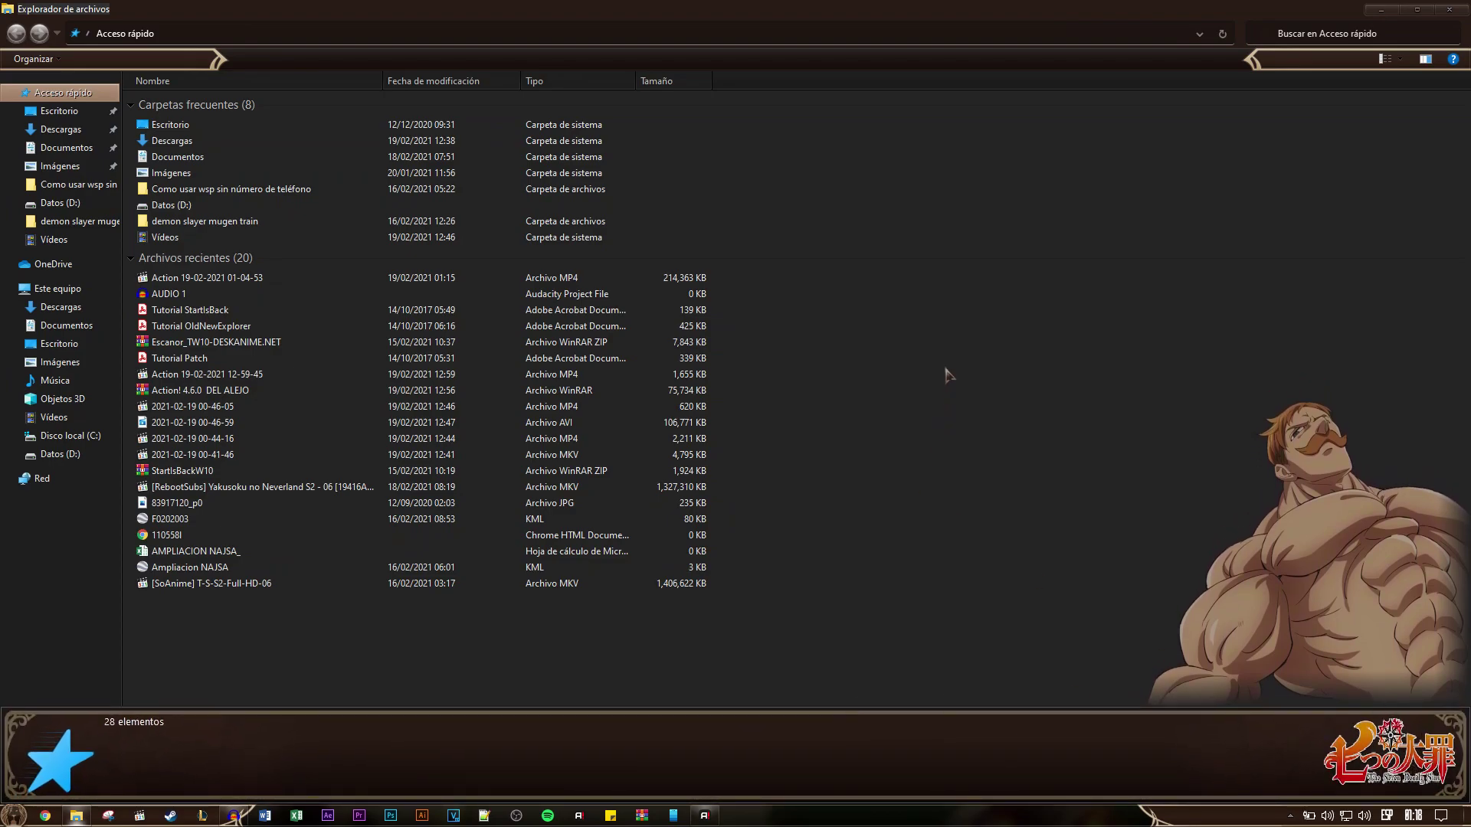
right_click(913, 314)
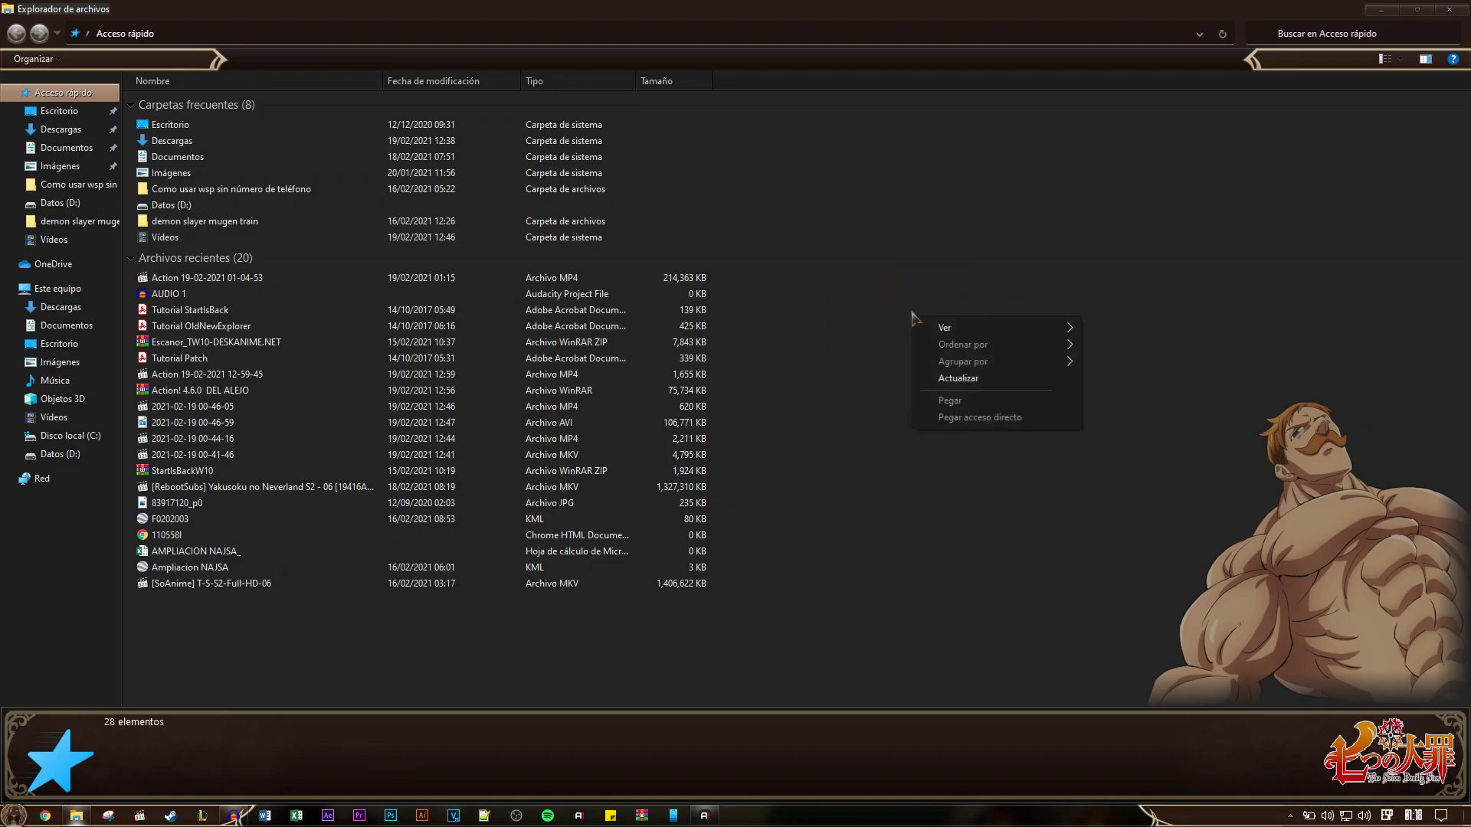
left_click(35, 292)
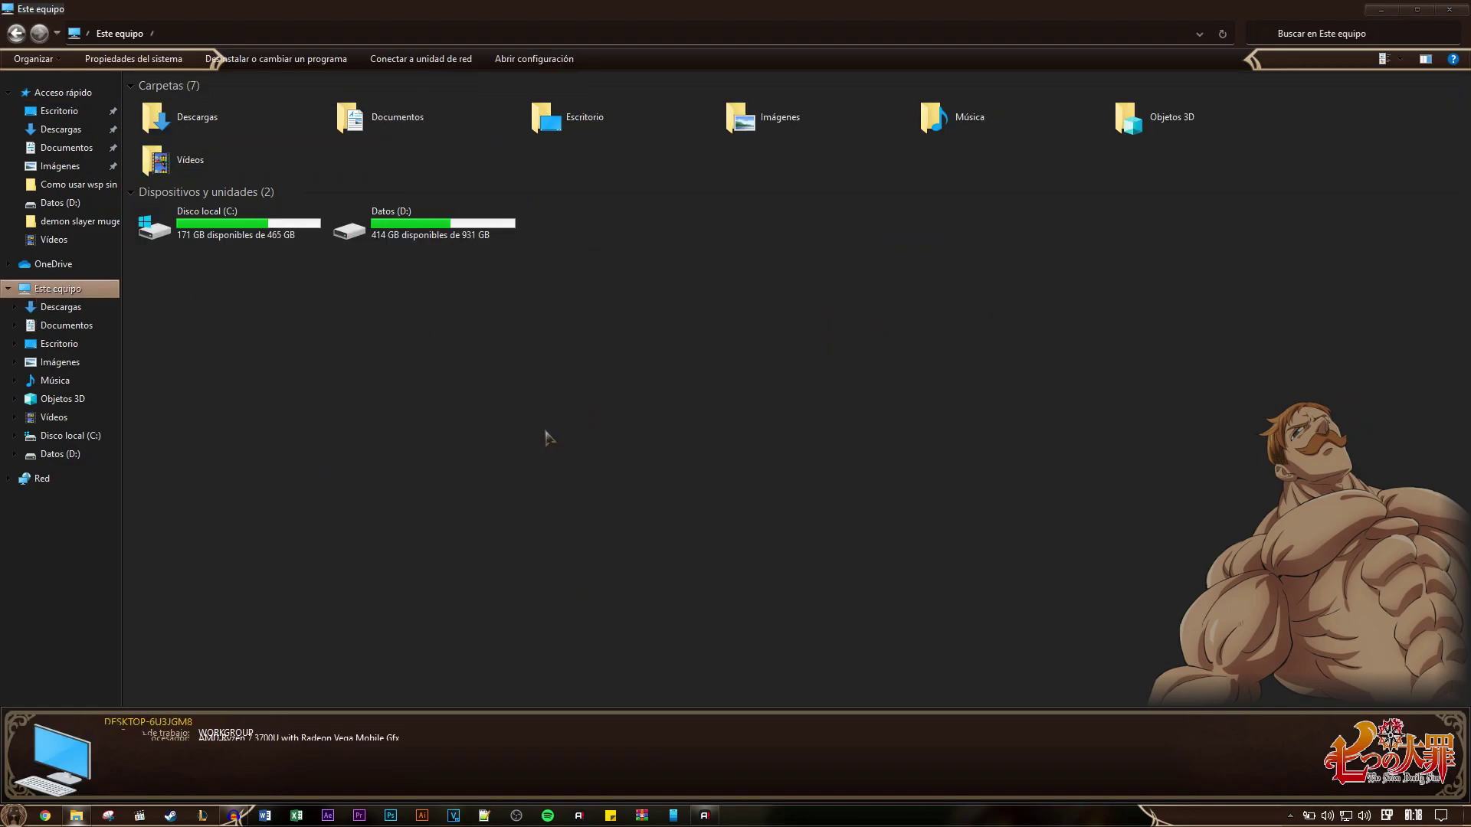
Minimize File Explorer to check the desktop's context menu, and restore the Explorer window.
left_click(1382, 10)
right_click(728, 227)
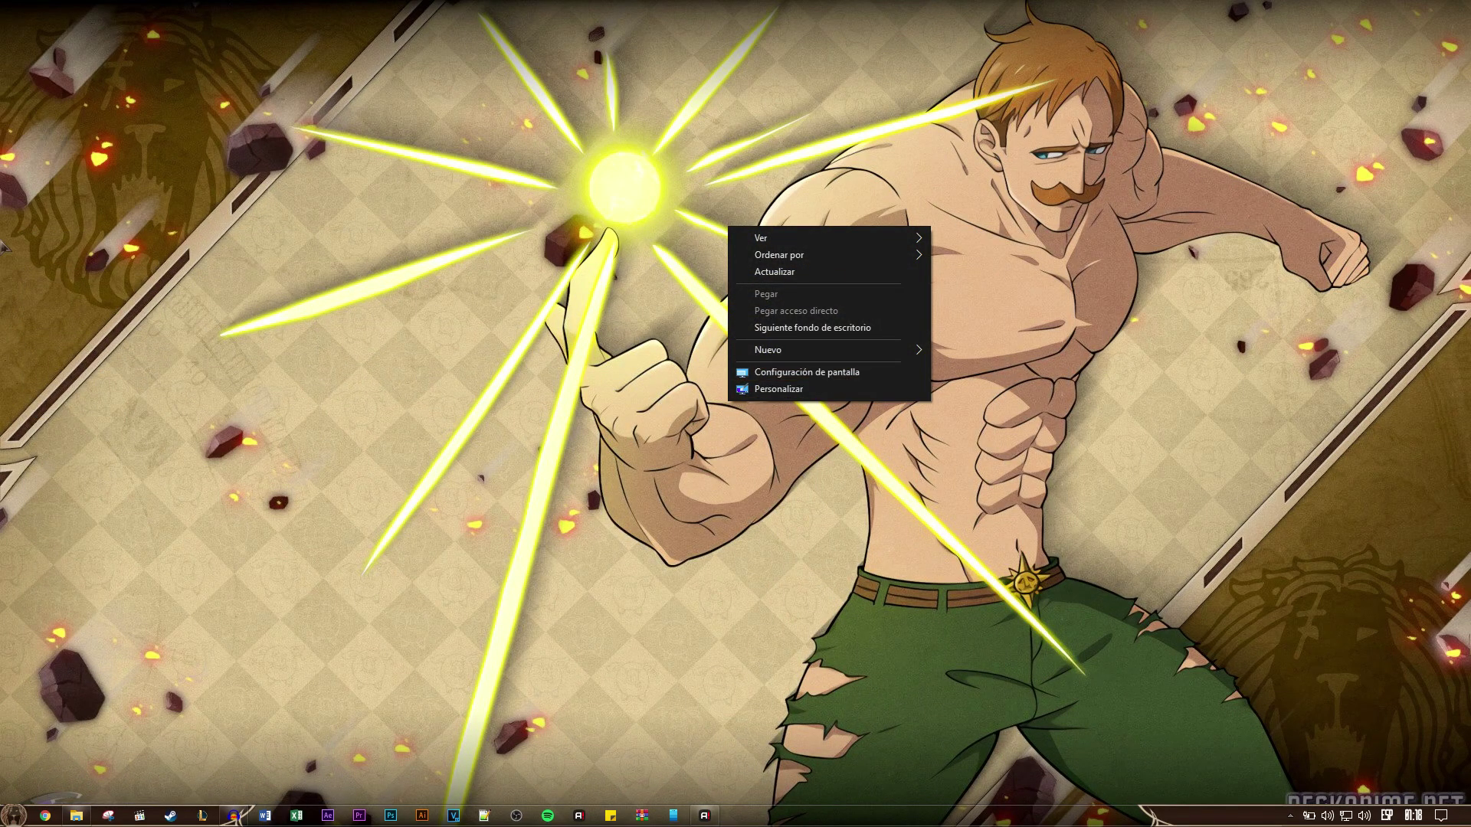
left_click(76, 817)
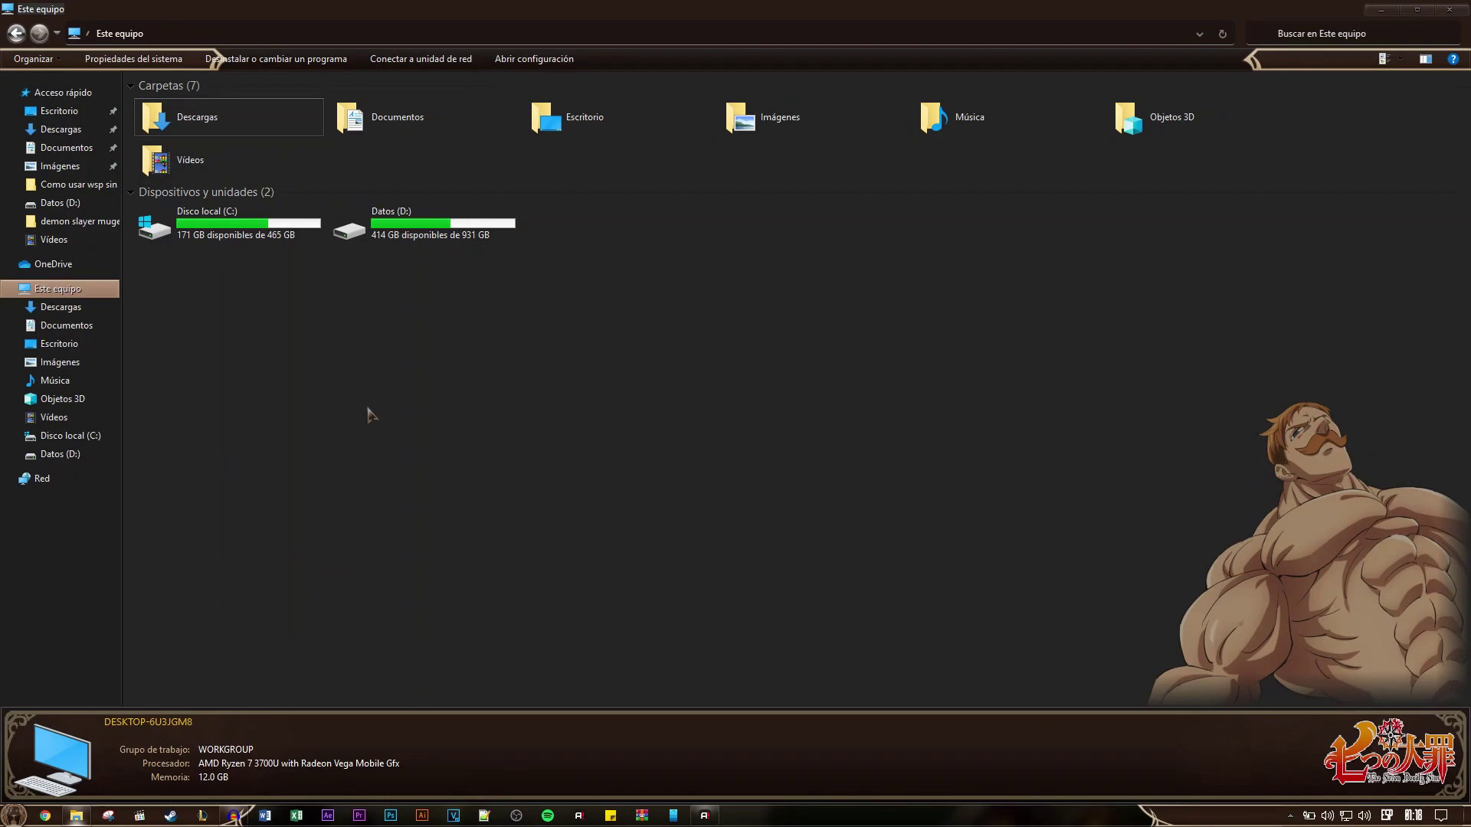
Run the Kurumi Tokisaki theme installer from 2º Tema (Theme) in the KurumiTokisaki_TW10-DESKANIME.NET folder, allowing it to make changes.
left_click(230, 735)
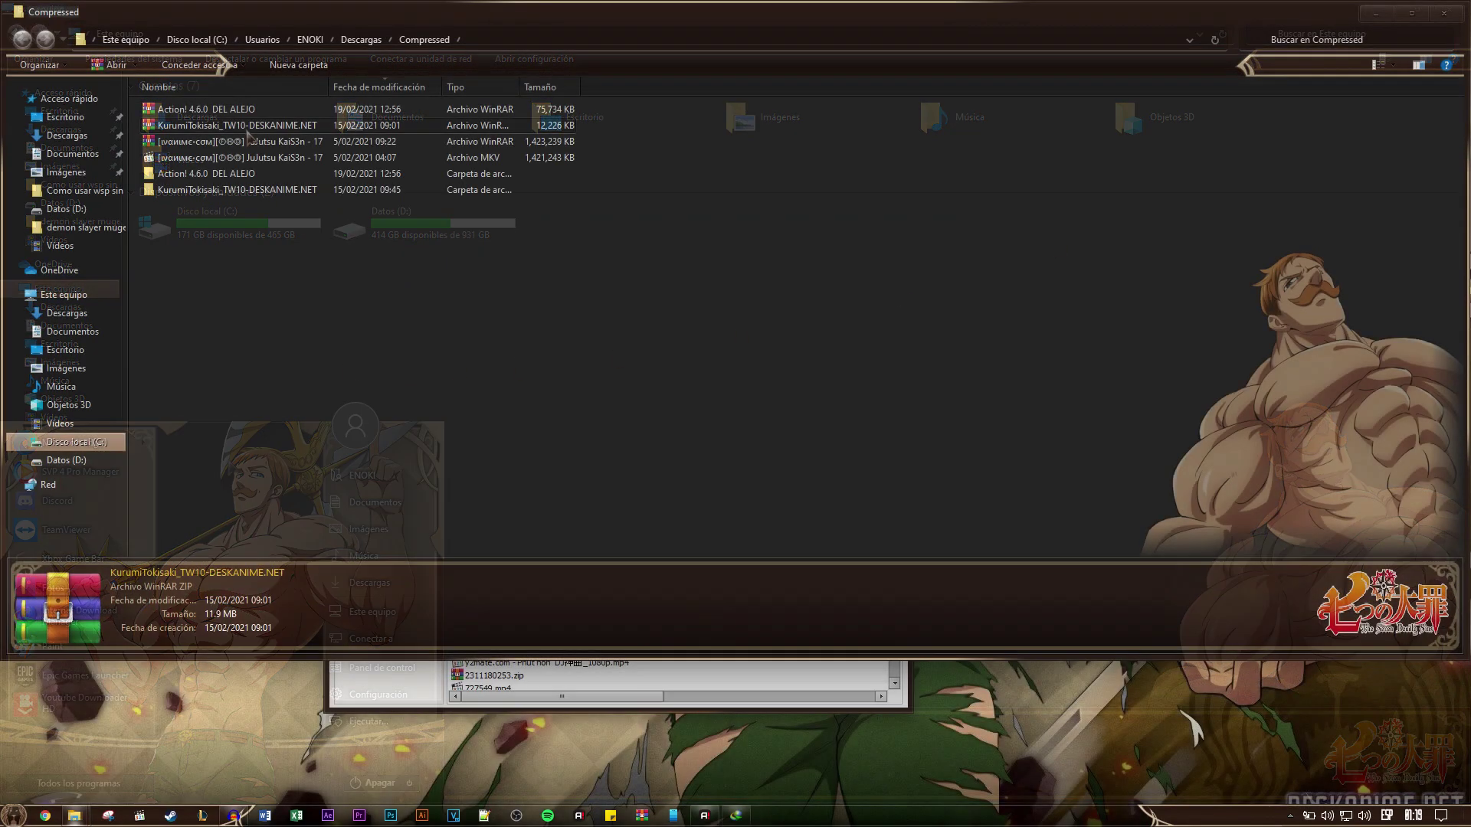
double_click(207, 191)
double_click(236, 111)
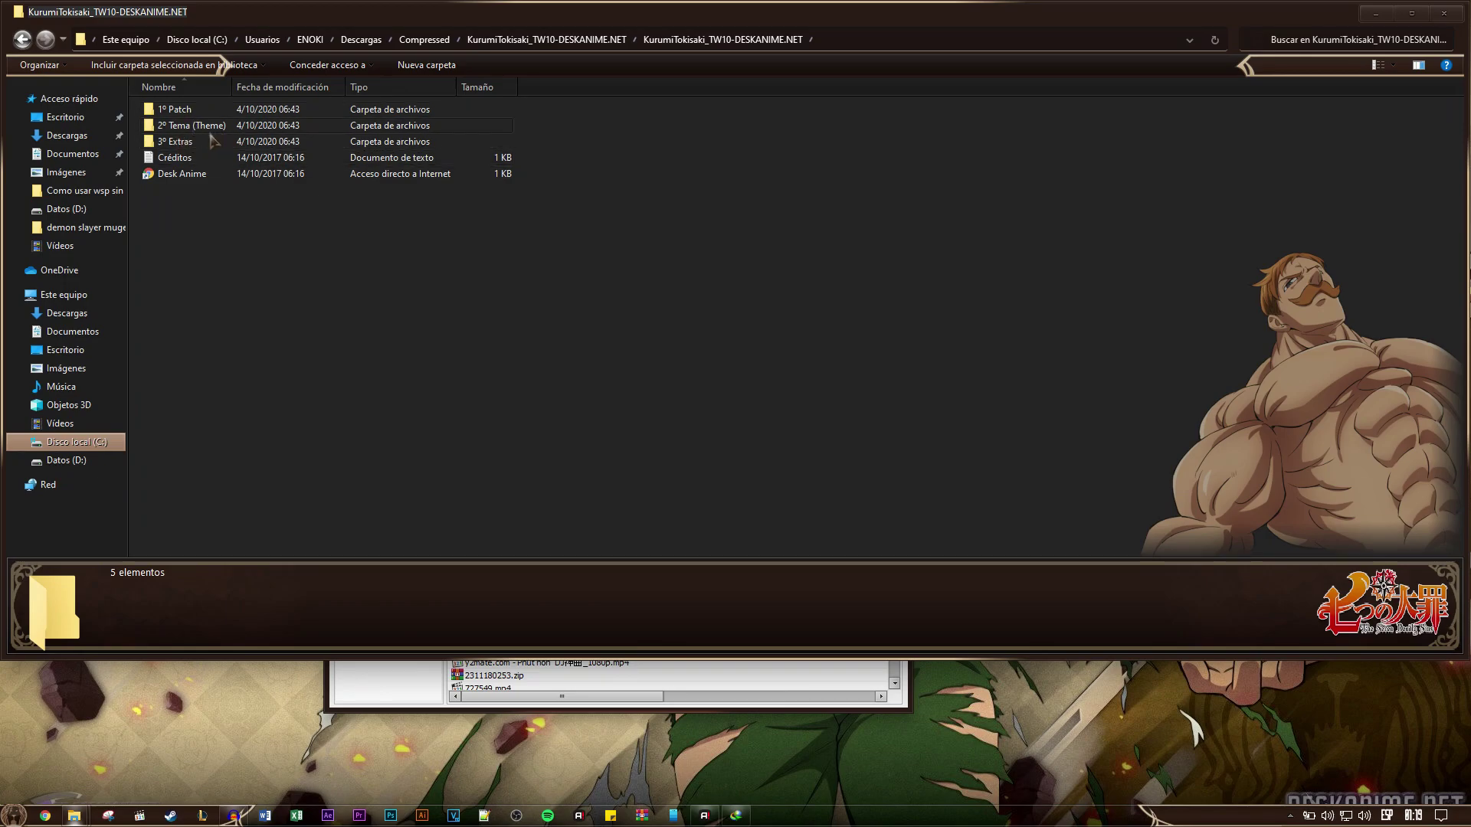
double_click(201, 127)
left_click(218, 111)
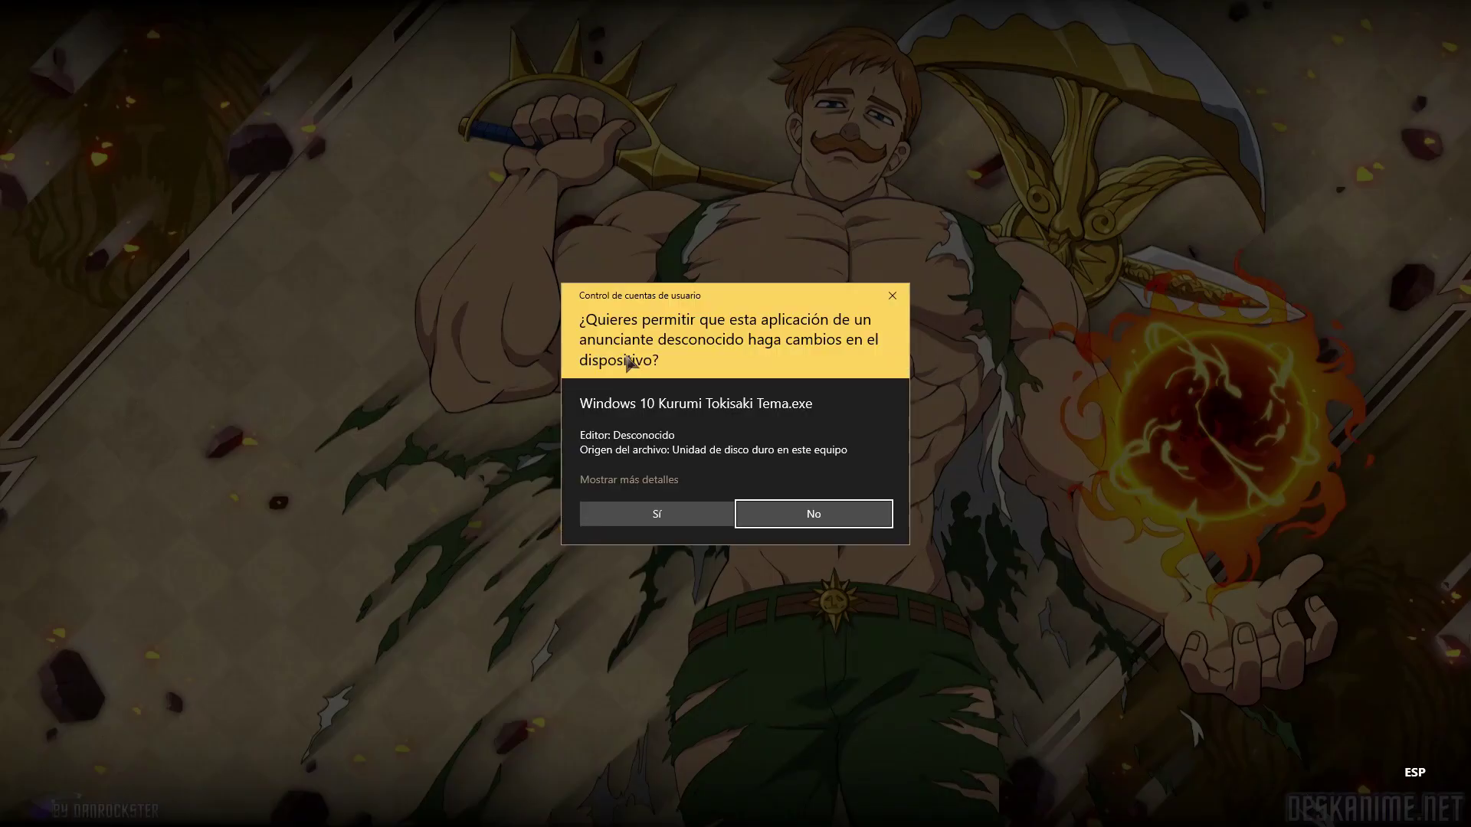
left_click(674, 527)
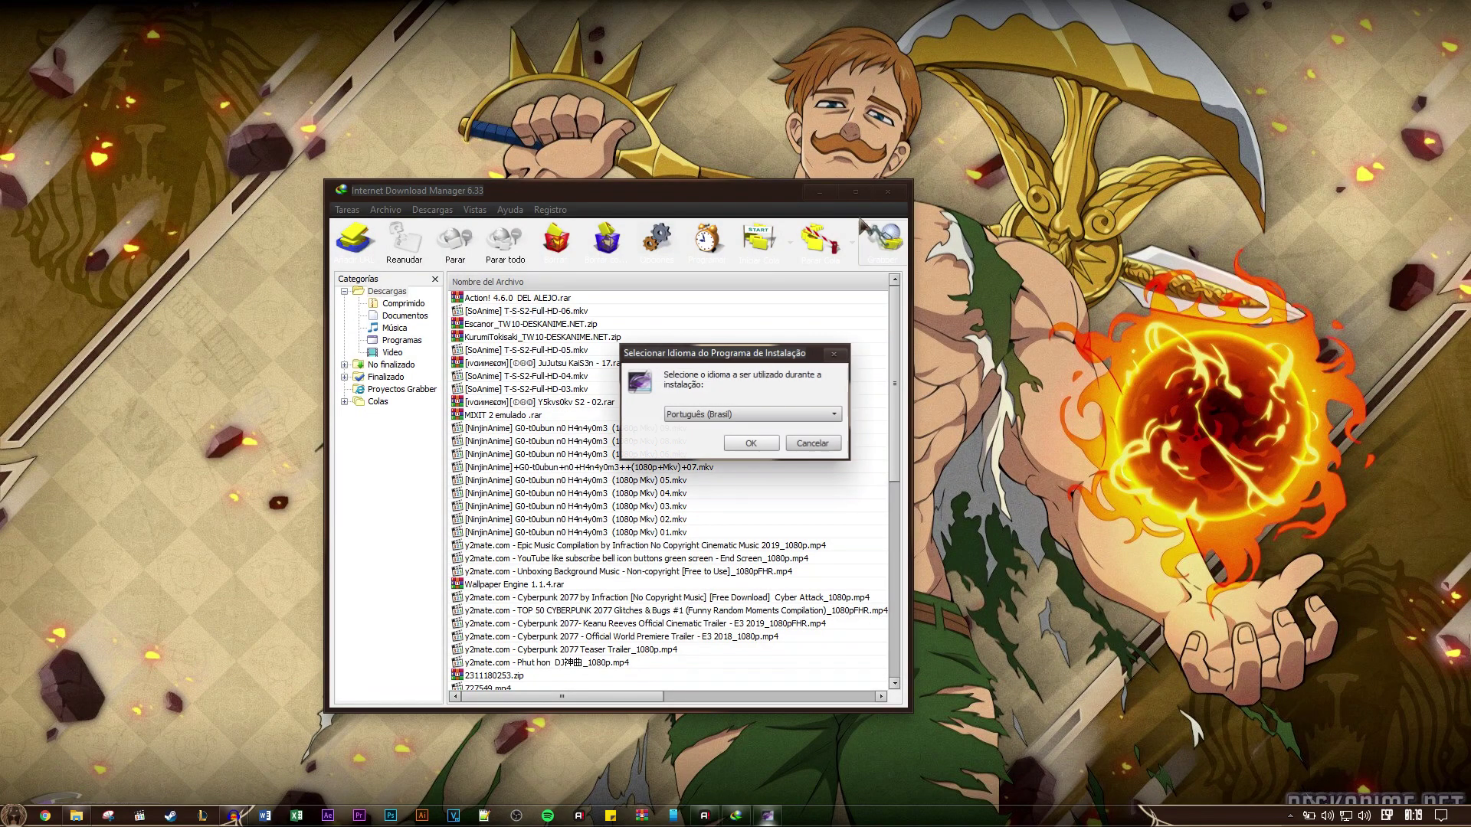
Close Internet Download Manager and install the Kurumi Tokisaki theme in Spanish for Windows 10 Update 1903/1909/2004.
left_click(888, 190)
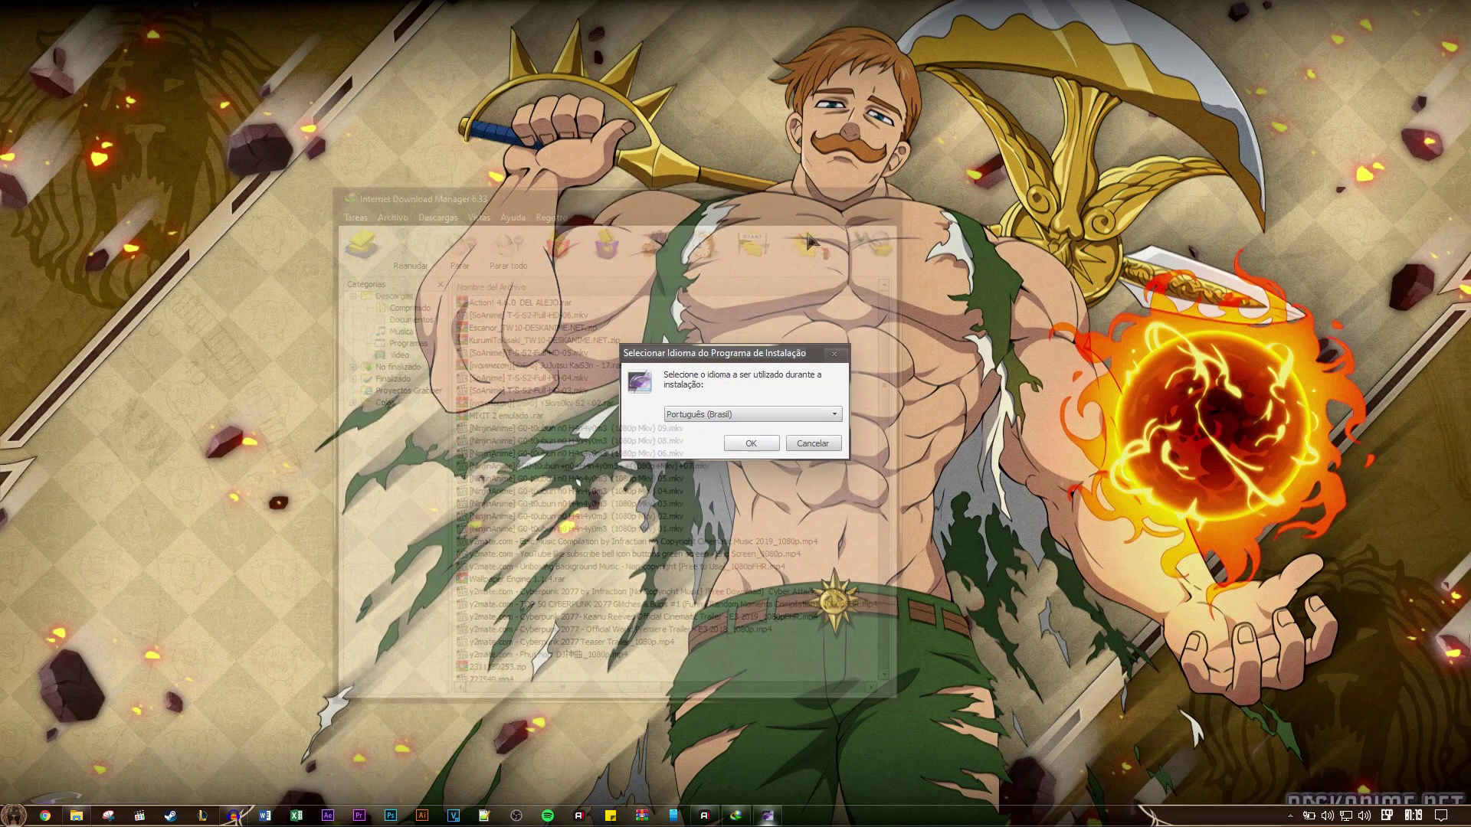
left_click(749, 415)
left_click(716, 440)
left_click(740, 442)
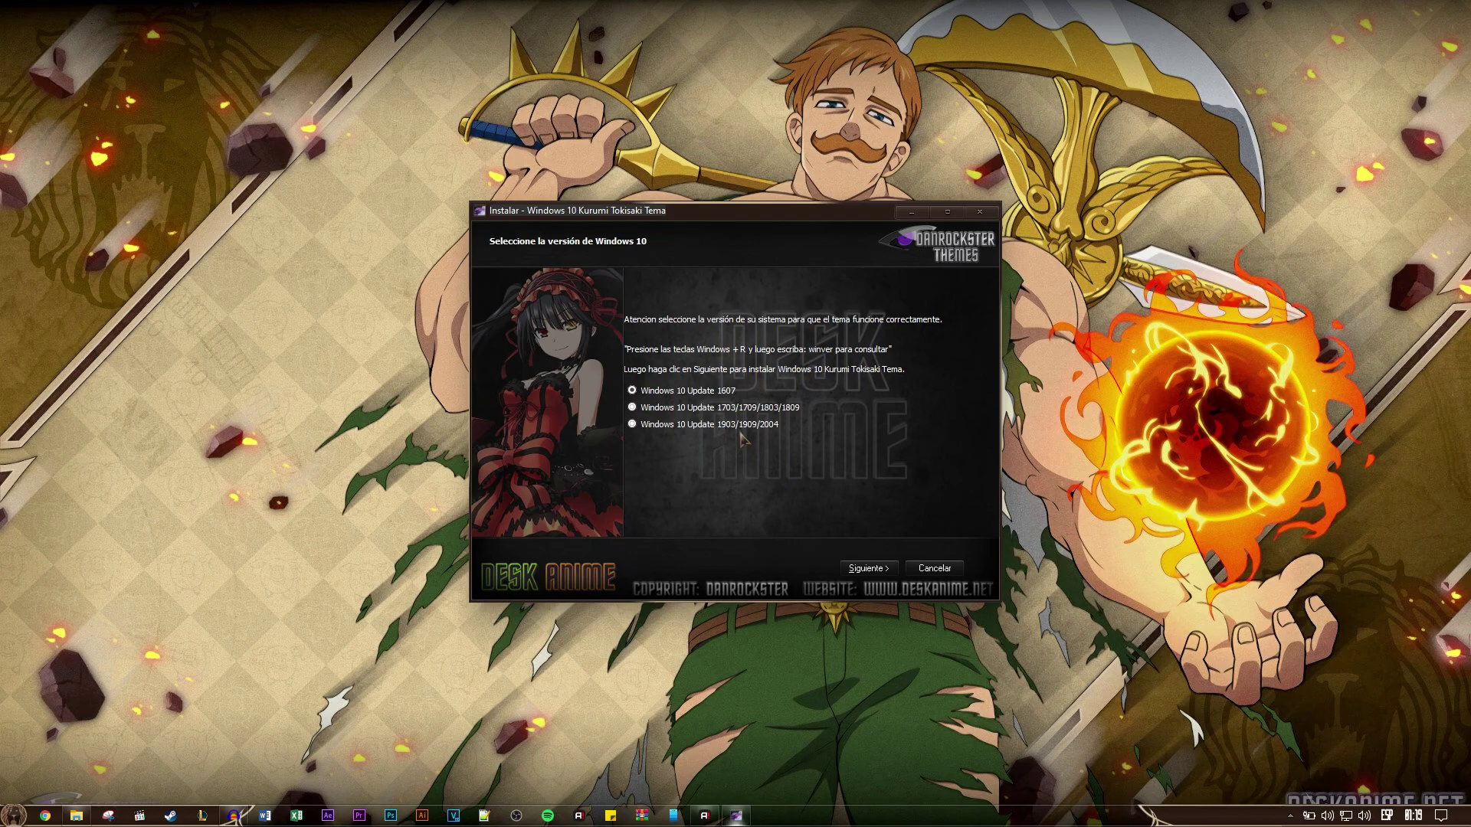
left_click(867, 569)
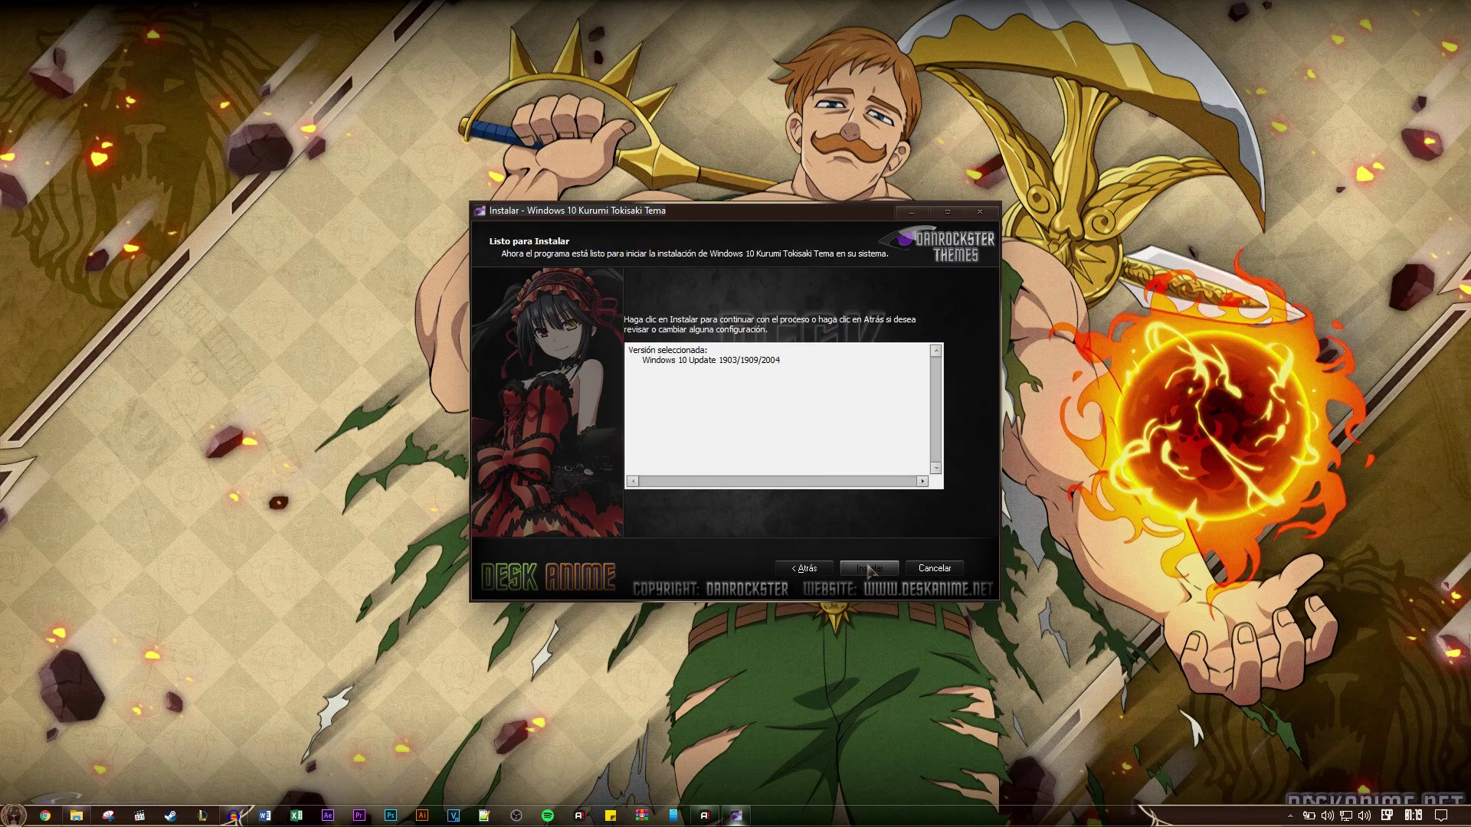
left_click(866, 568)
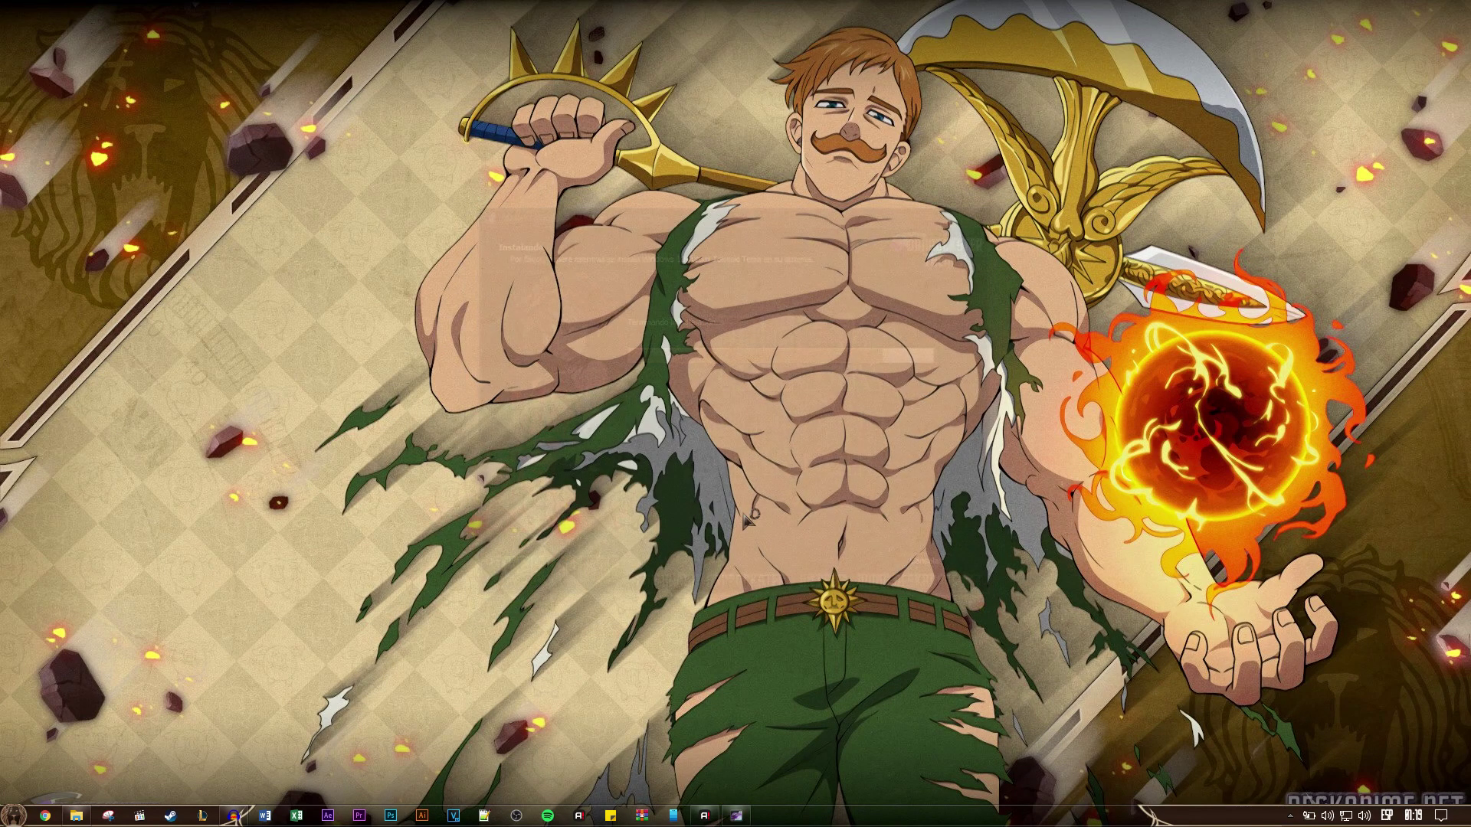
Open the desktop's personalization settings, apply the Kurumi Tokisaki Dark Mode theme, and close the settings window.
right_click(695, 368)
left_click(1367, 12)
right_click(614, 297)
left_click(699, 462)
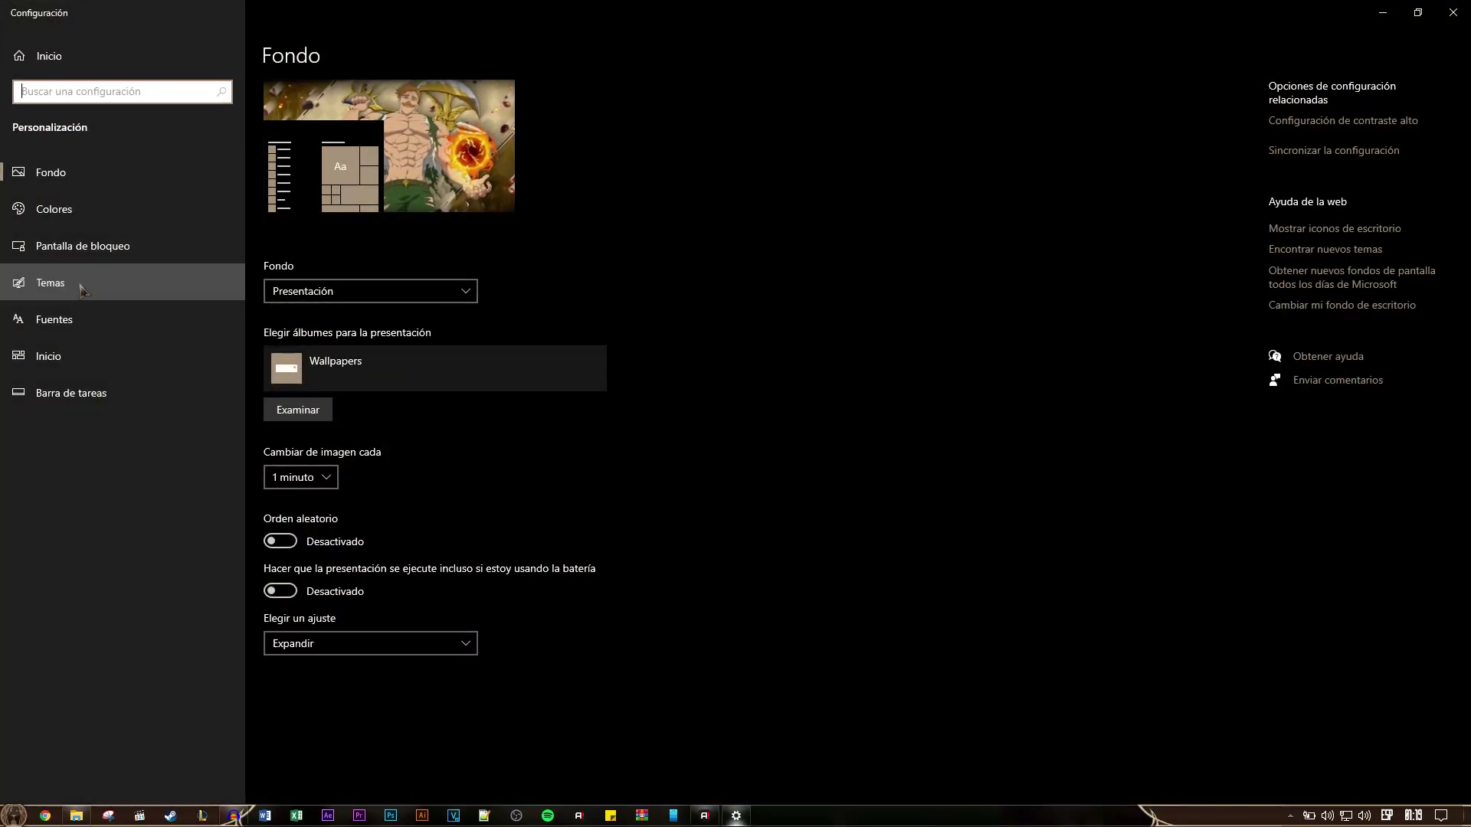
left_click(81, 287)
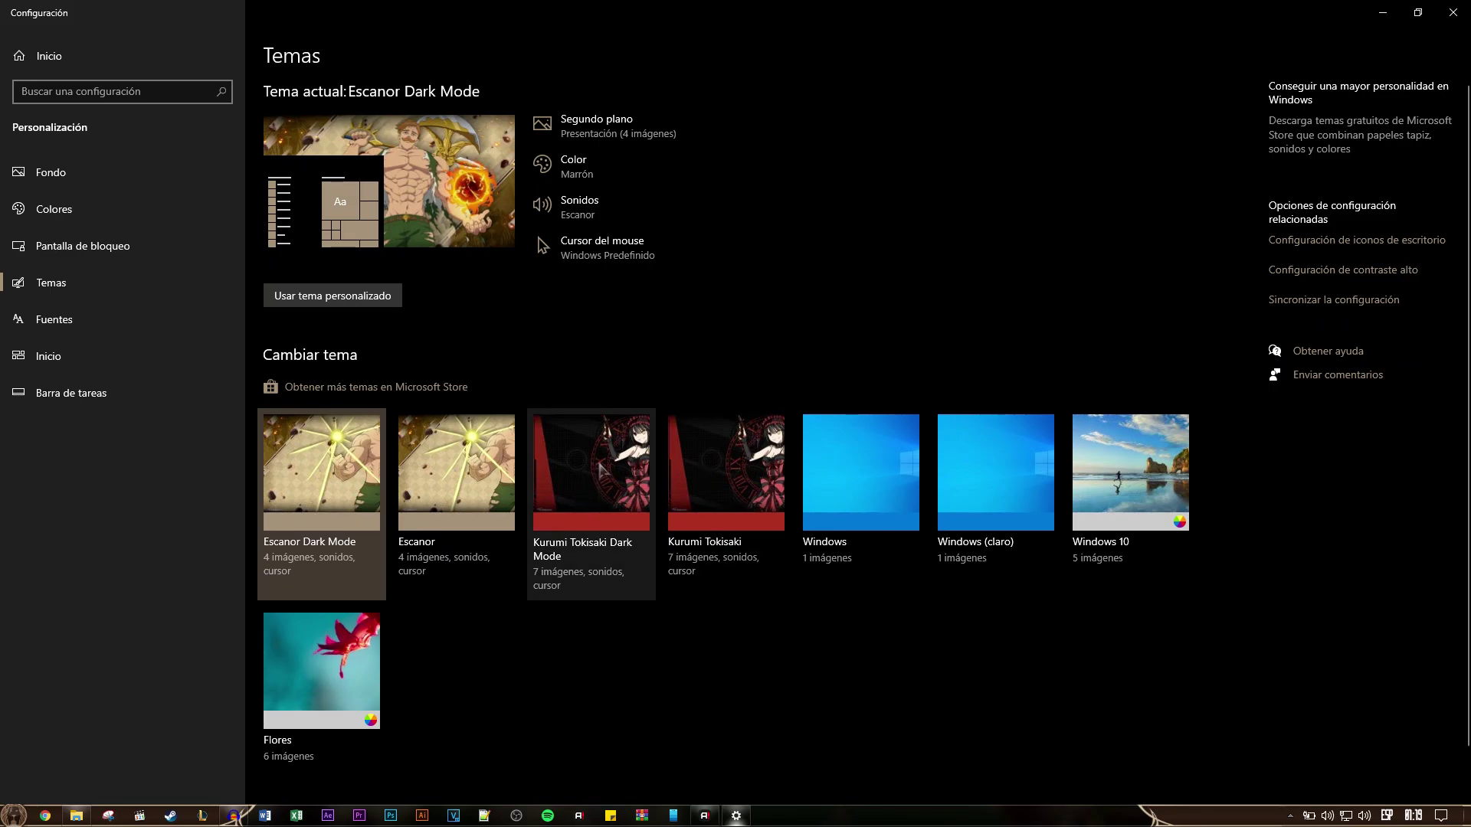
left_click(618, 488)
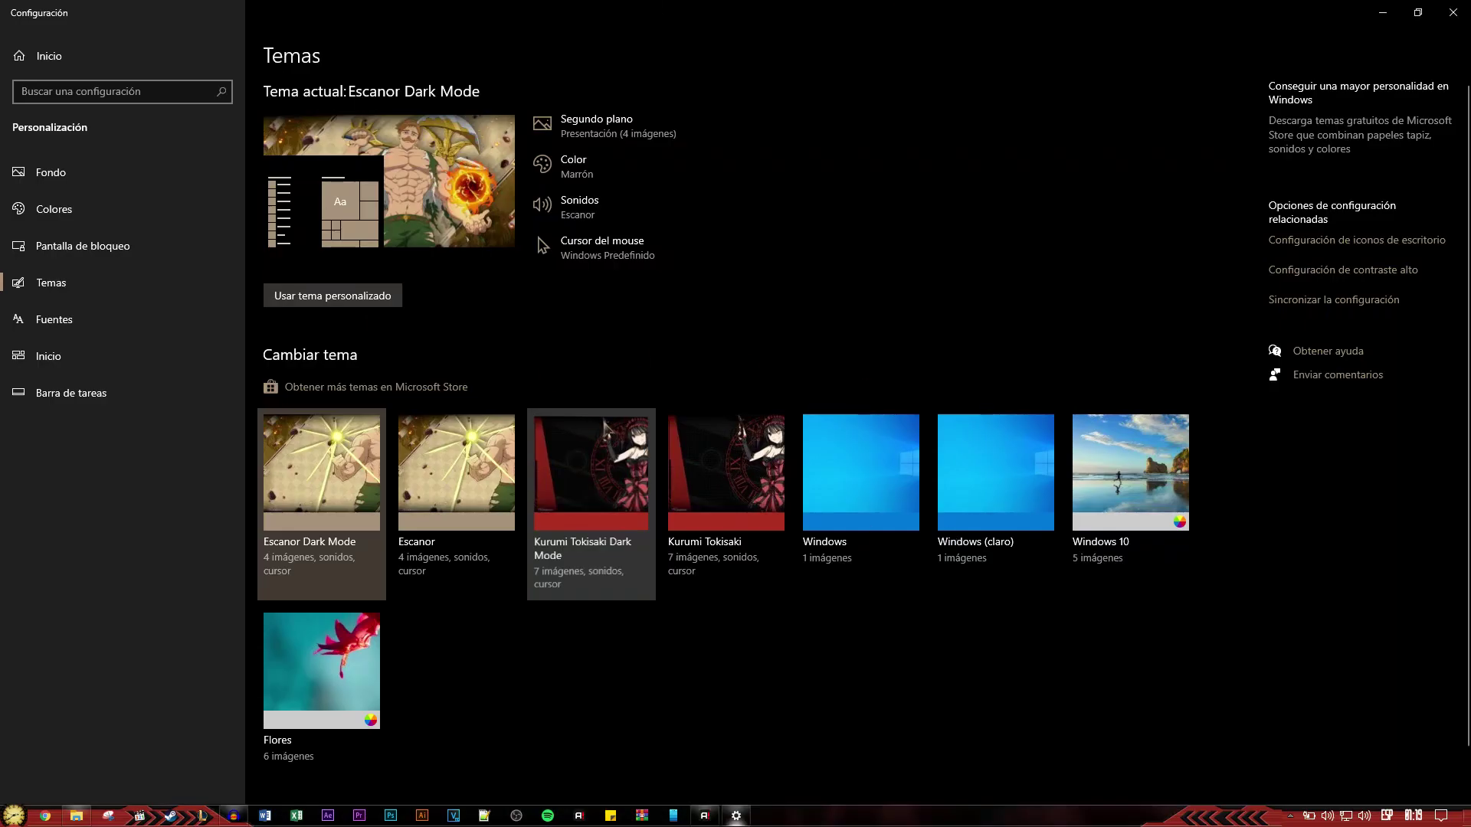
left_click(1453, 12)
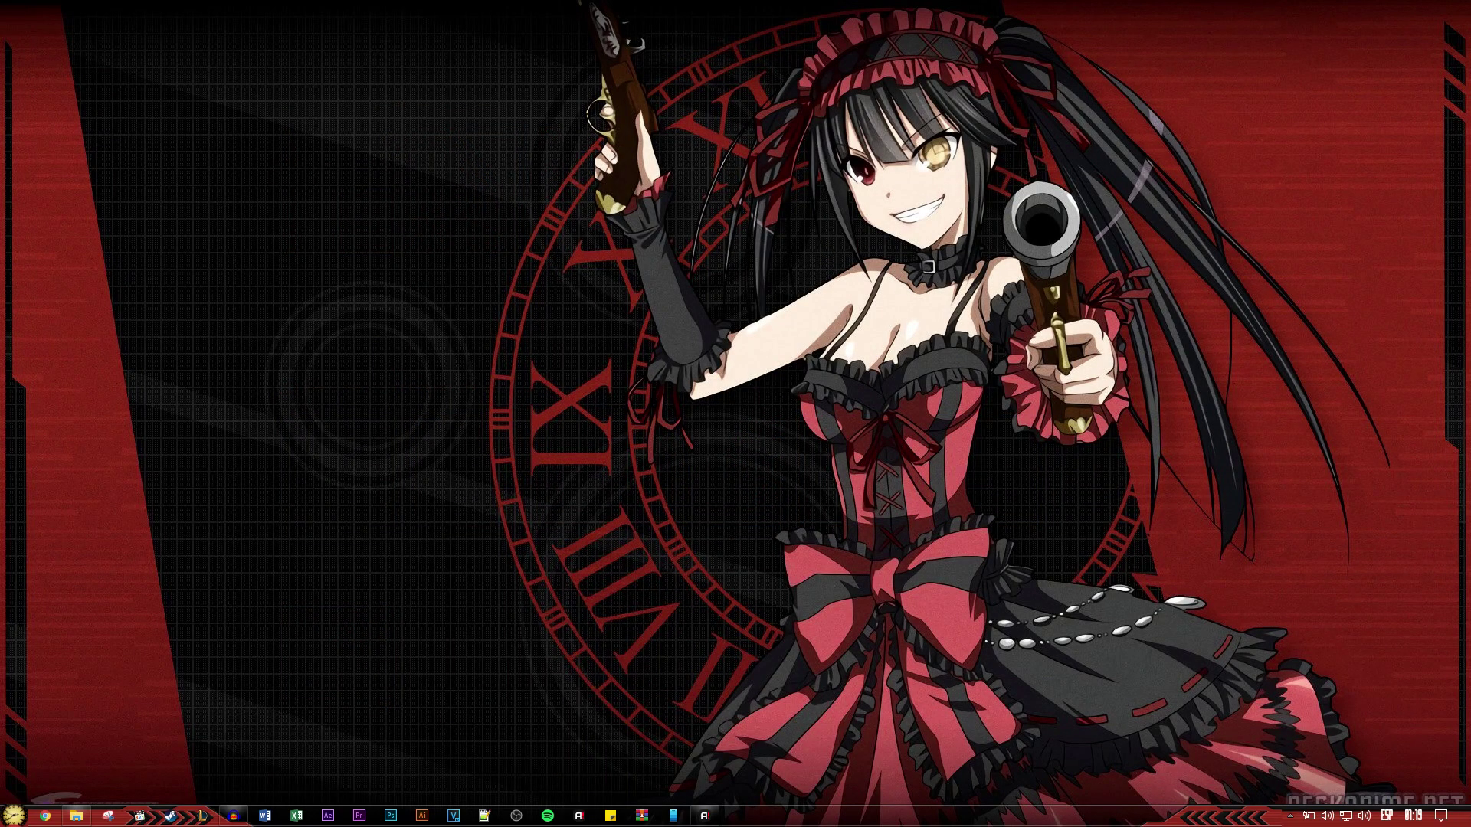
Check the Start menu under the Kurumi Tokisaki theme and open the appearance settings of the StartIsBack configuration.
left_click(14, 815)
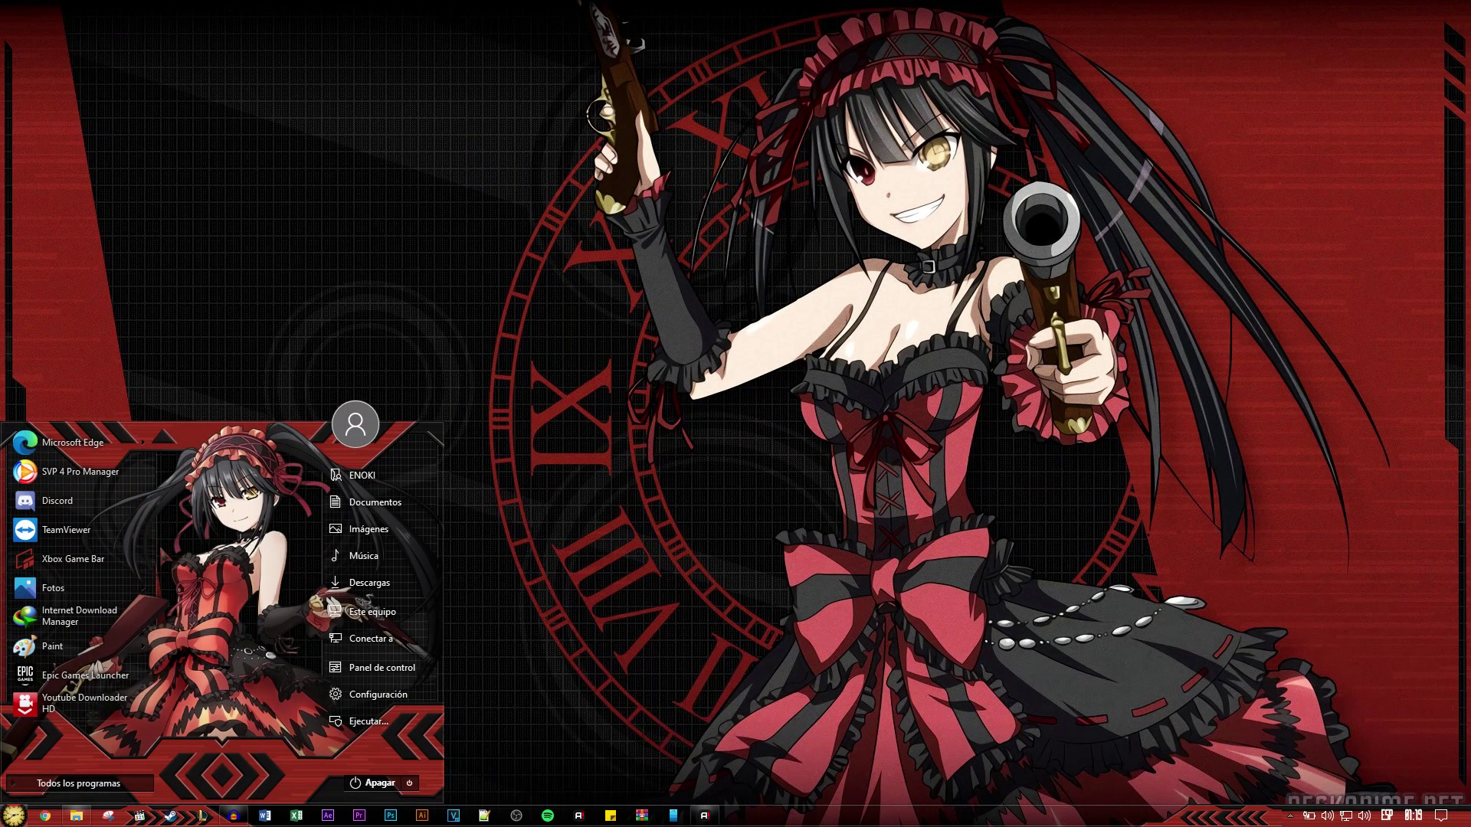
left_click(576, 605)
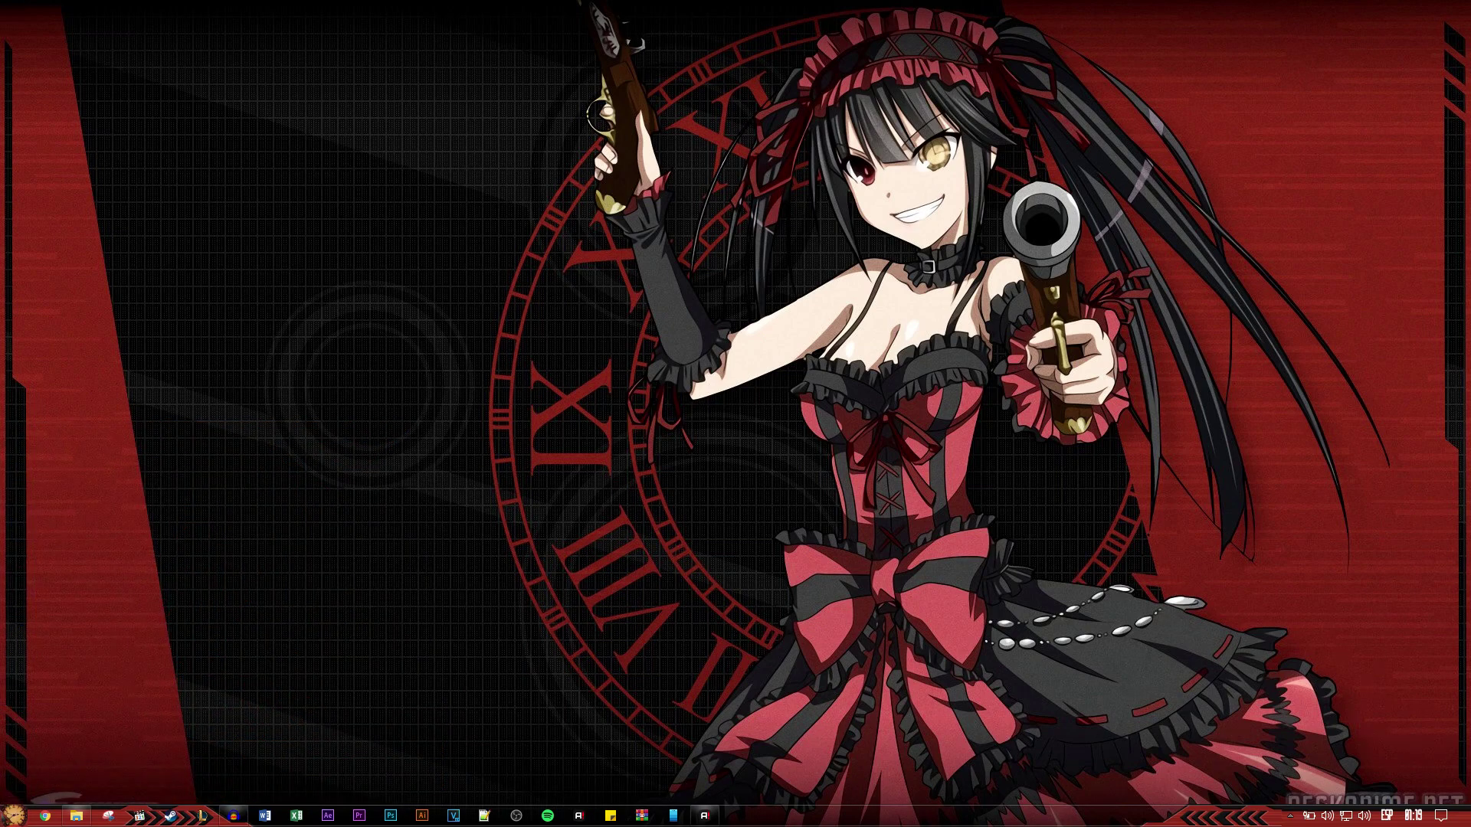
right_click(14, 816)
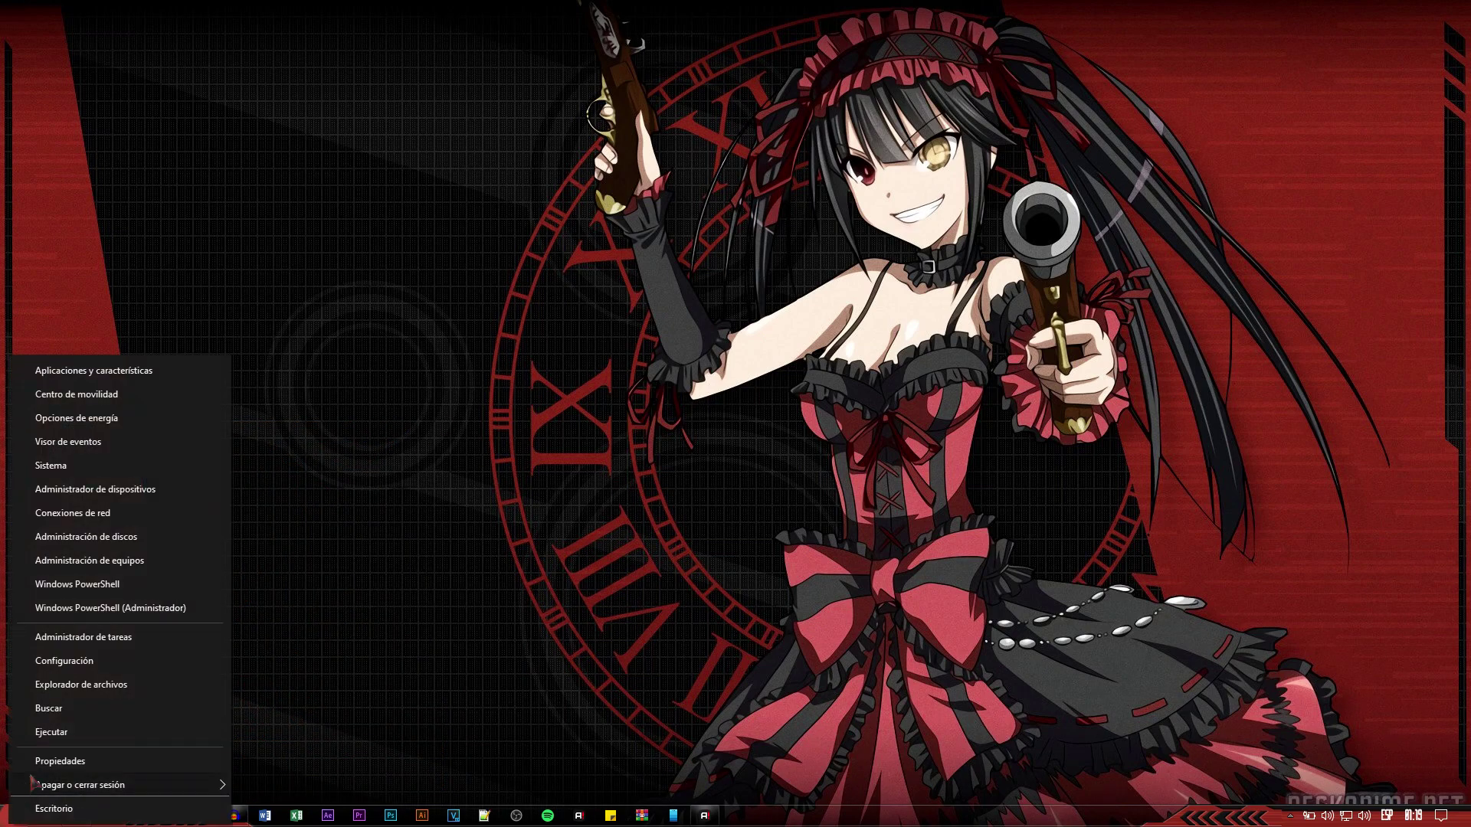
left_click(46, 771)
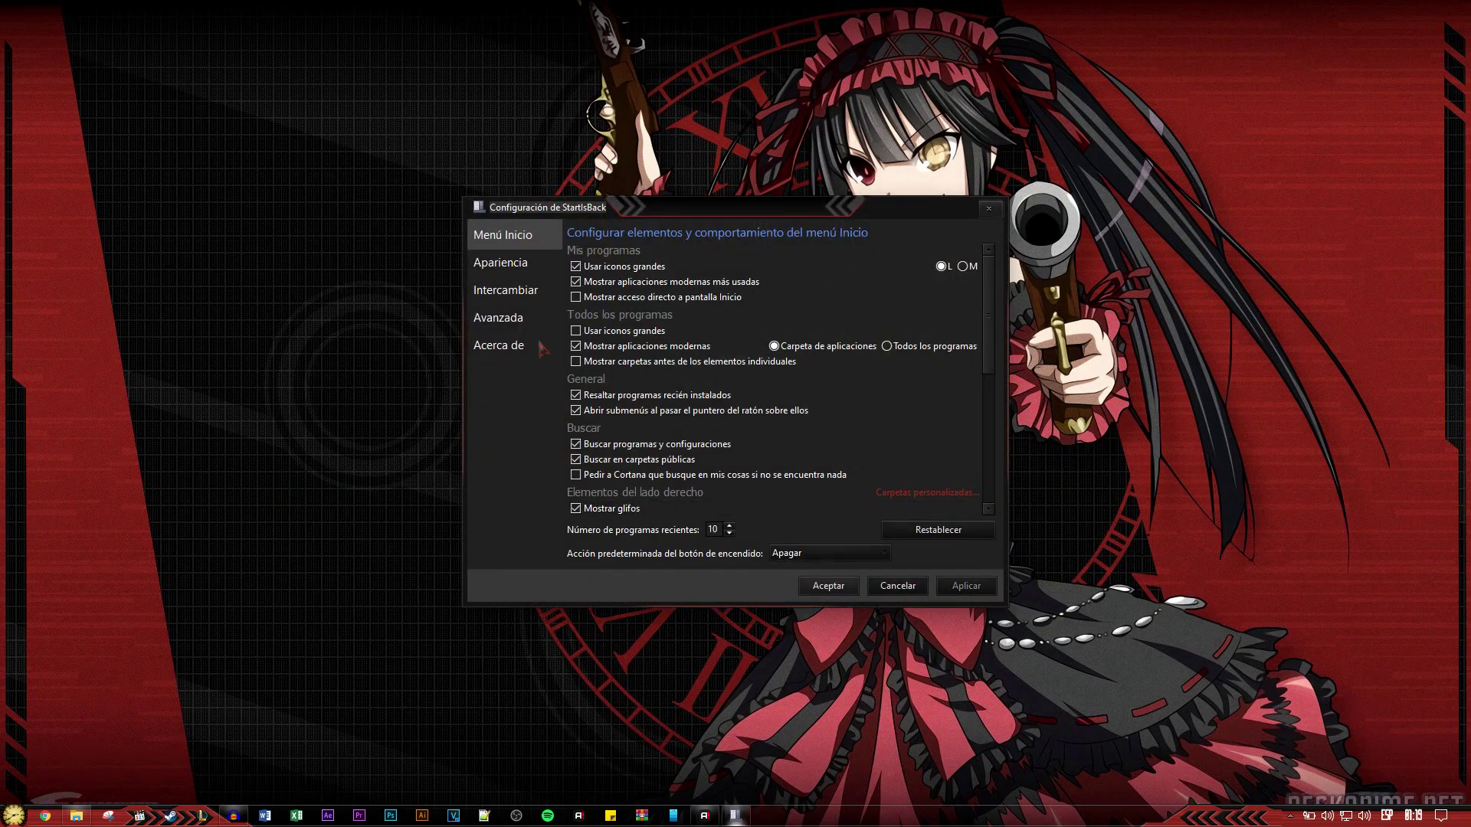
left_click(512, 262)
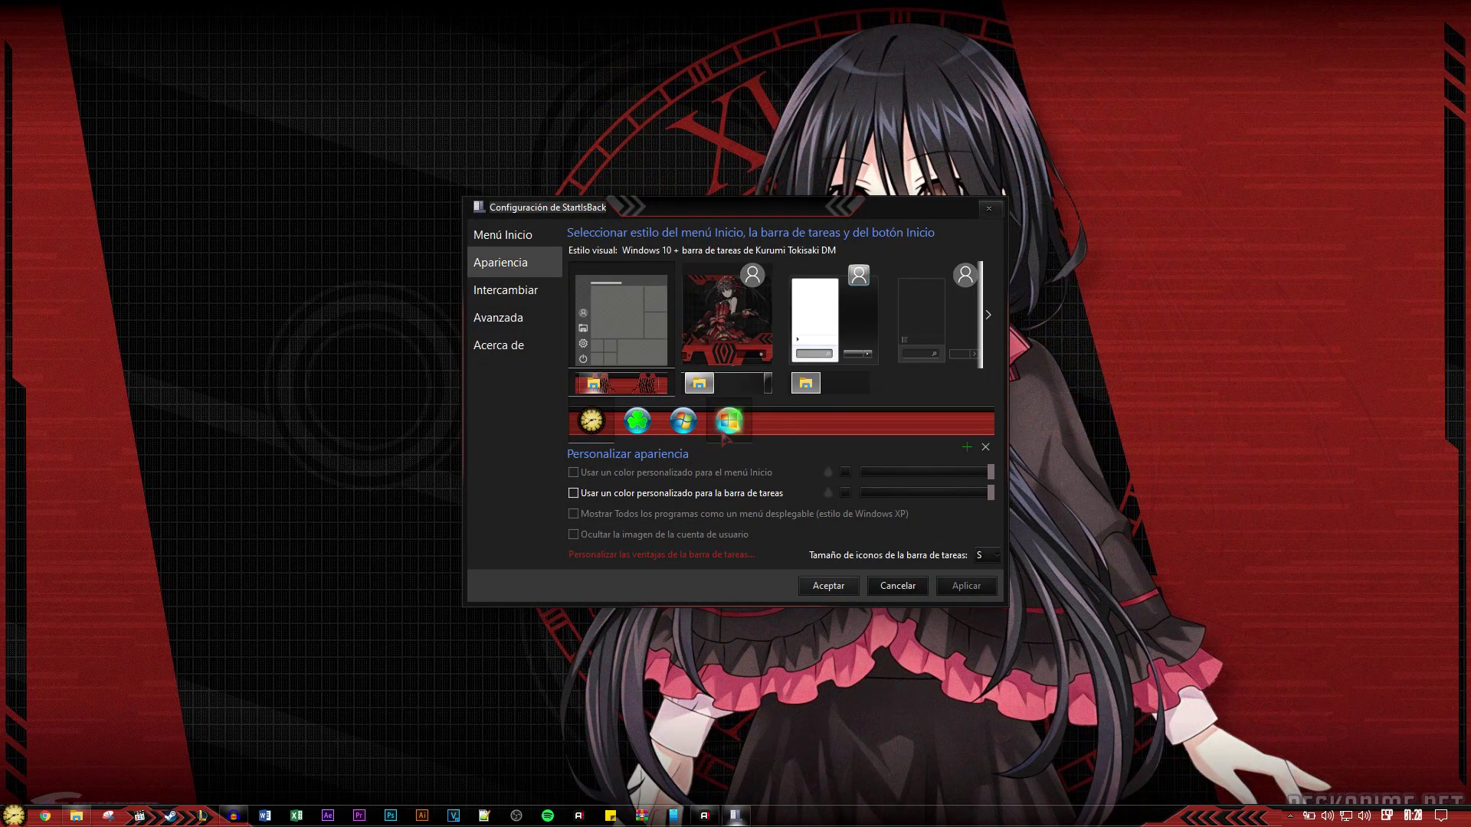
Accept the StartIsBack appearance settings and advance the desktop wallpaper slideshow by two images.
left_click(829, 586)
right_click(750, 322)
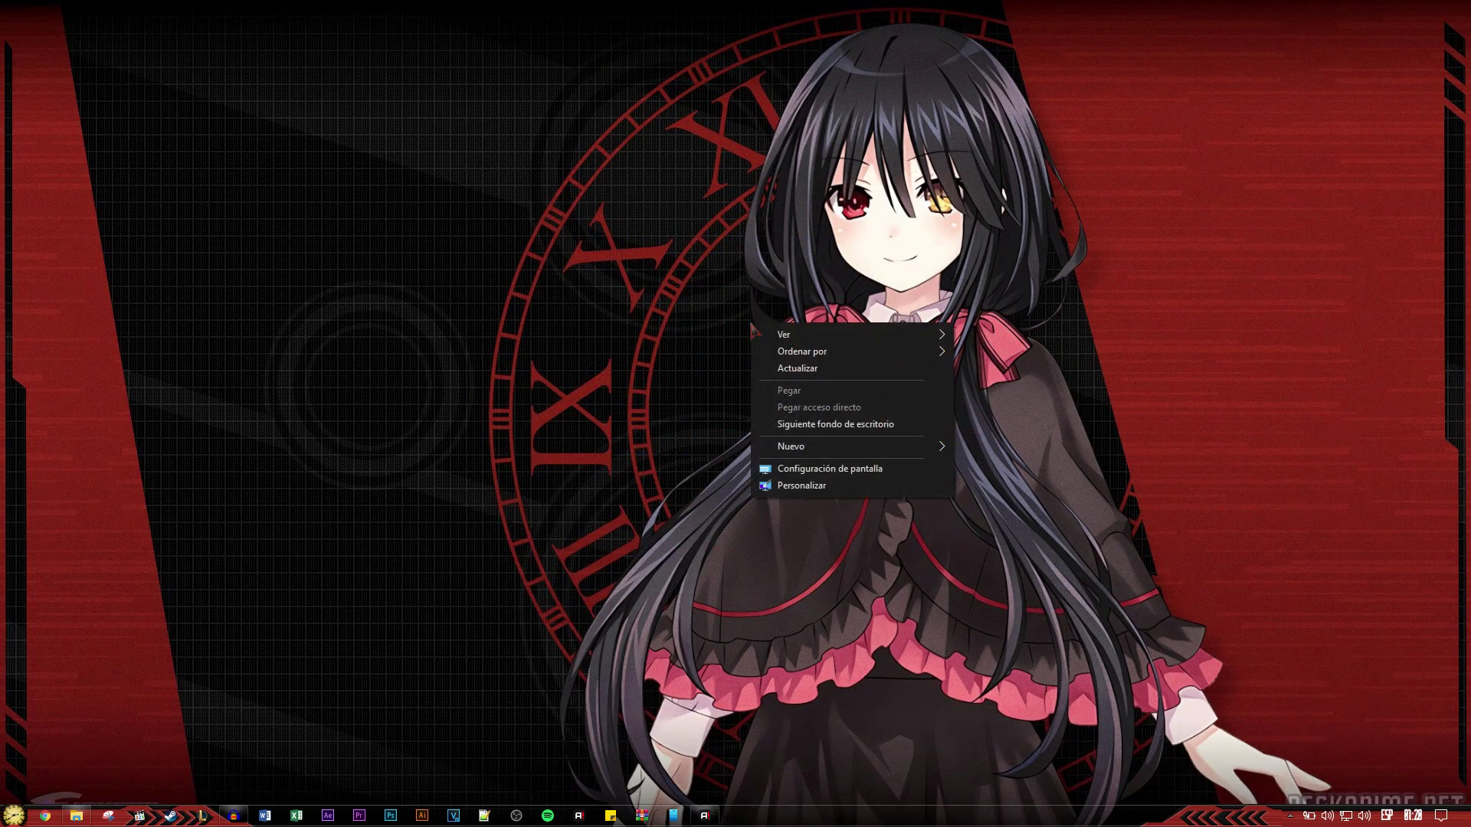
left_click(812, 426)
right_click(516, 311)
left_click(605, 414)
Open the desktop's personalization settings, apply the Escanor Dark Mode theme, and close the settings window.
right_click(555, 305)
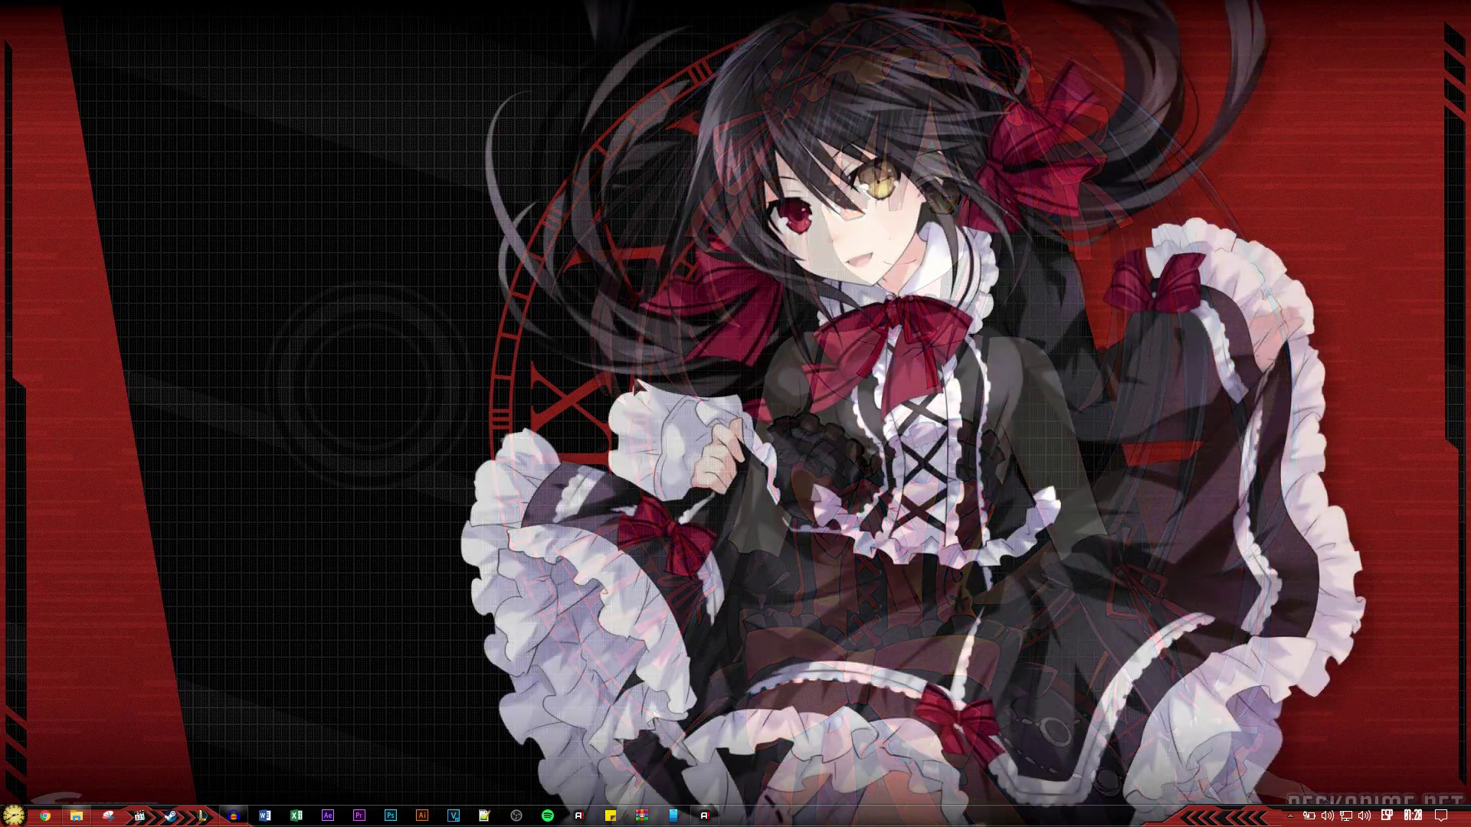
left_click(605, 466)
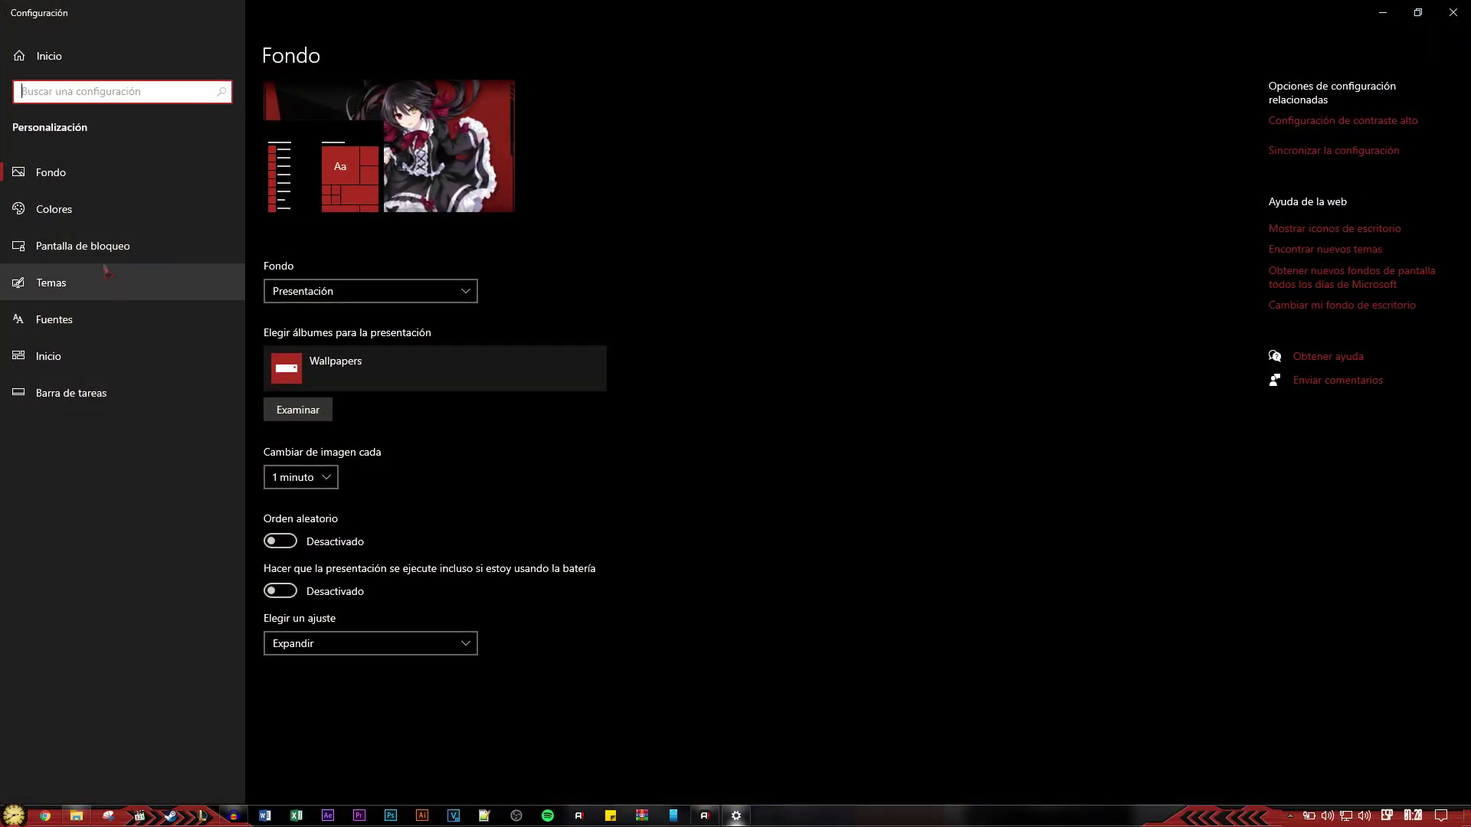
left_click(92, 282)
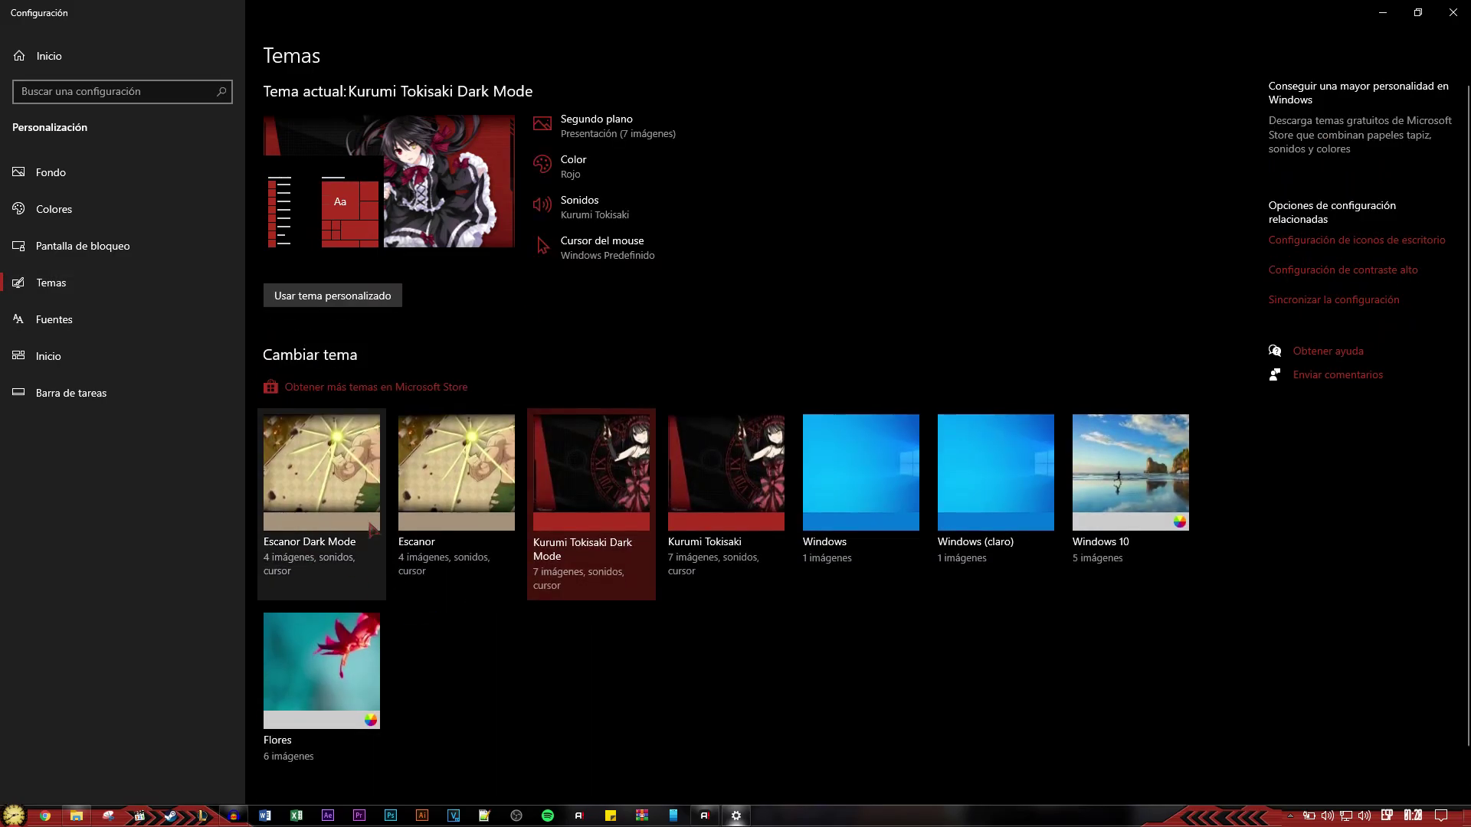
left_click(331, 525)
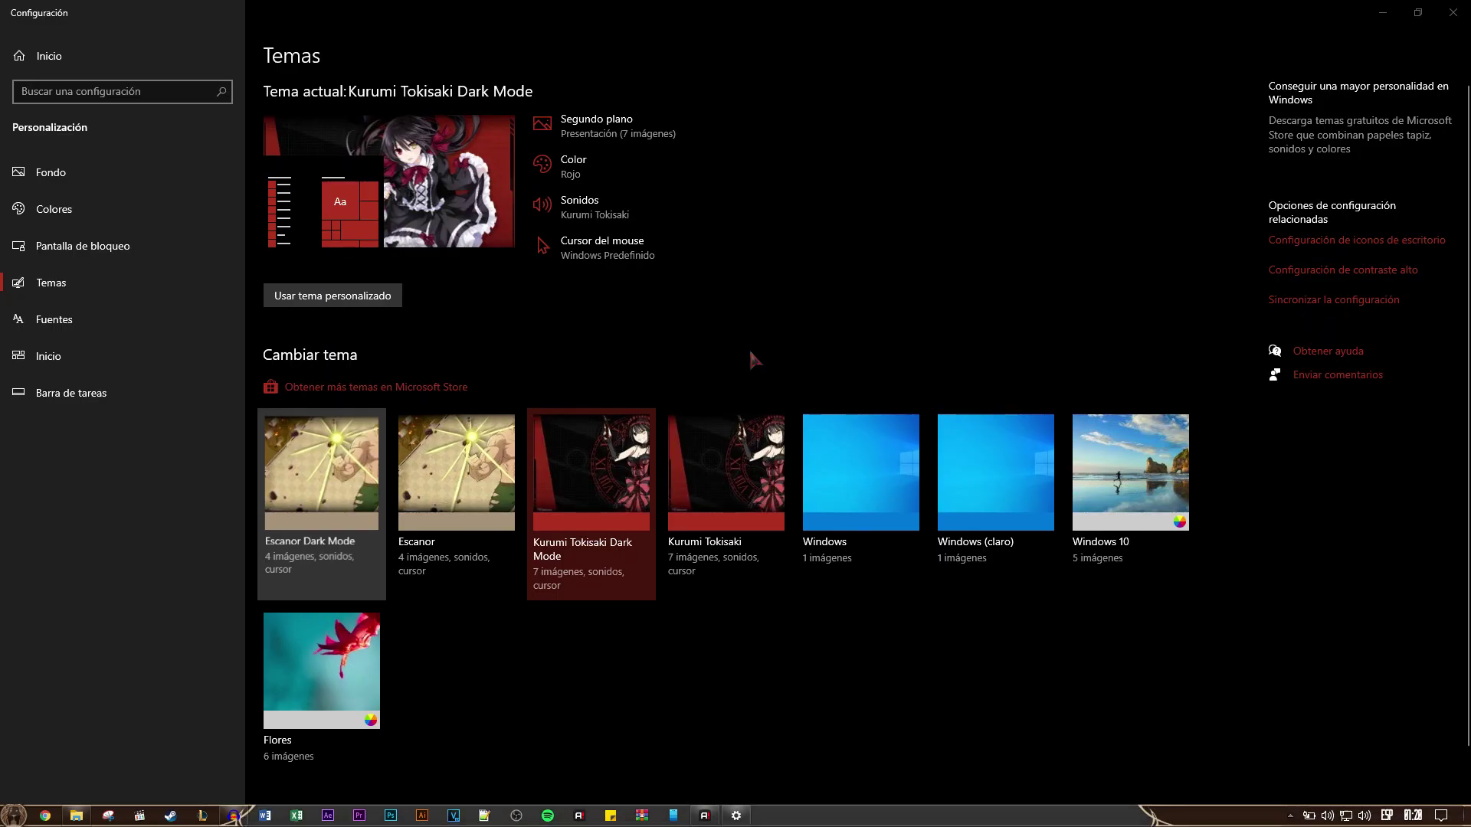
left_click(1452, 12)
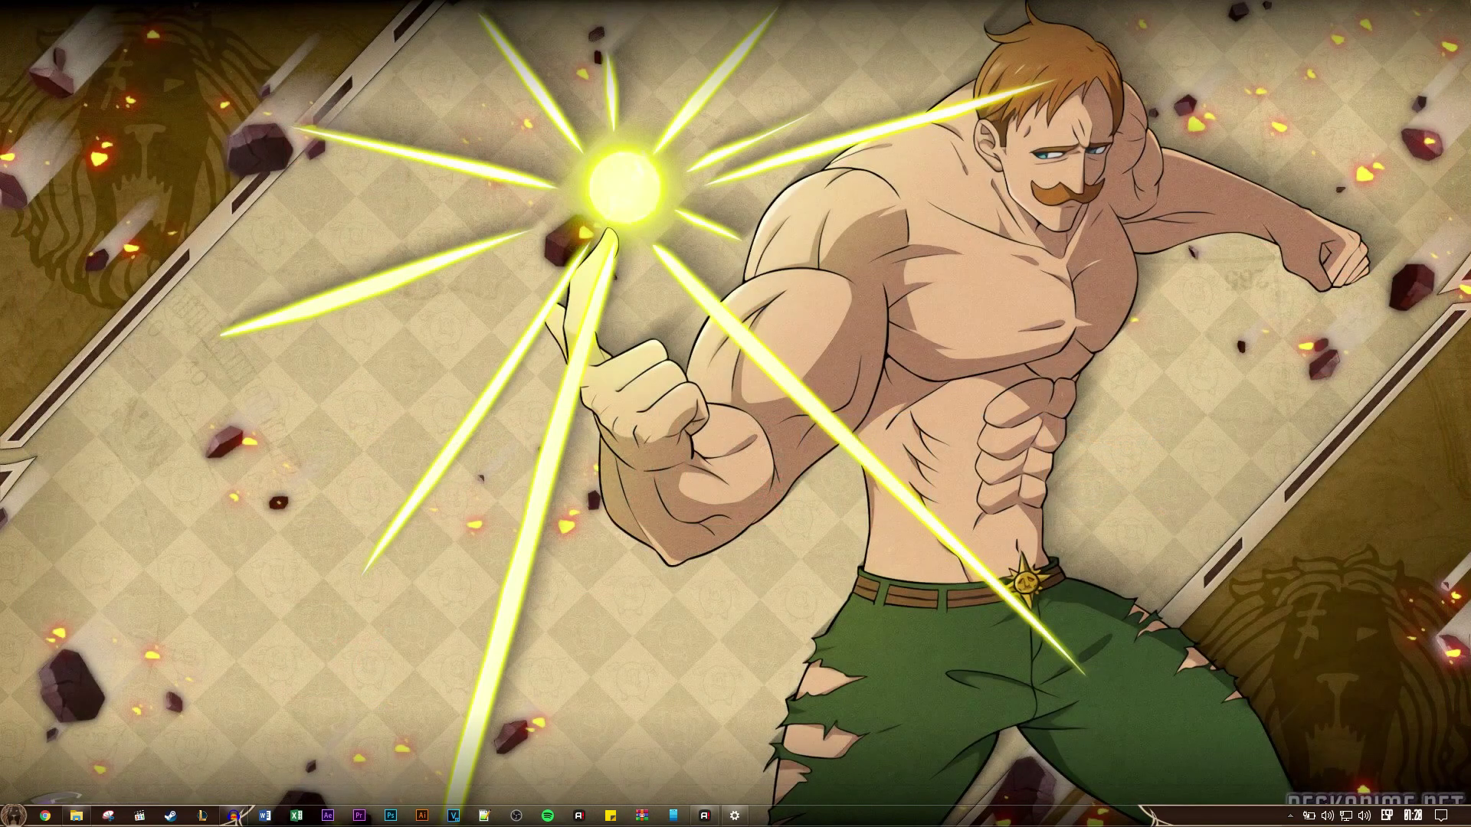
right_click(603, 370)
left_click(879, 413)
left_click(1291, 817)
right_click(1291, 789)
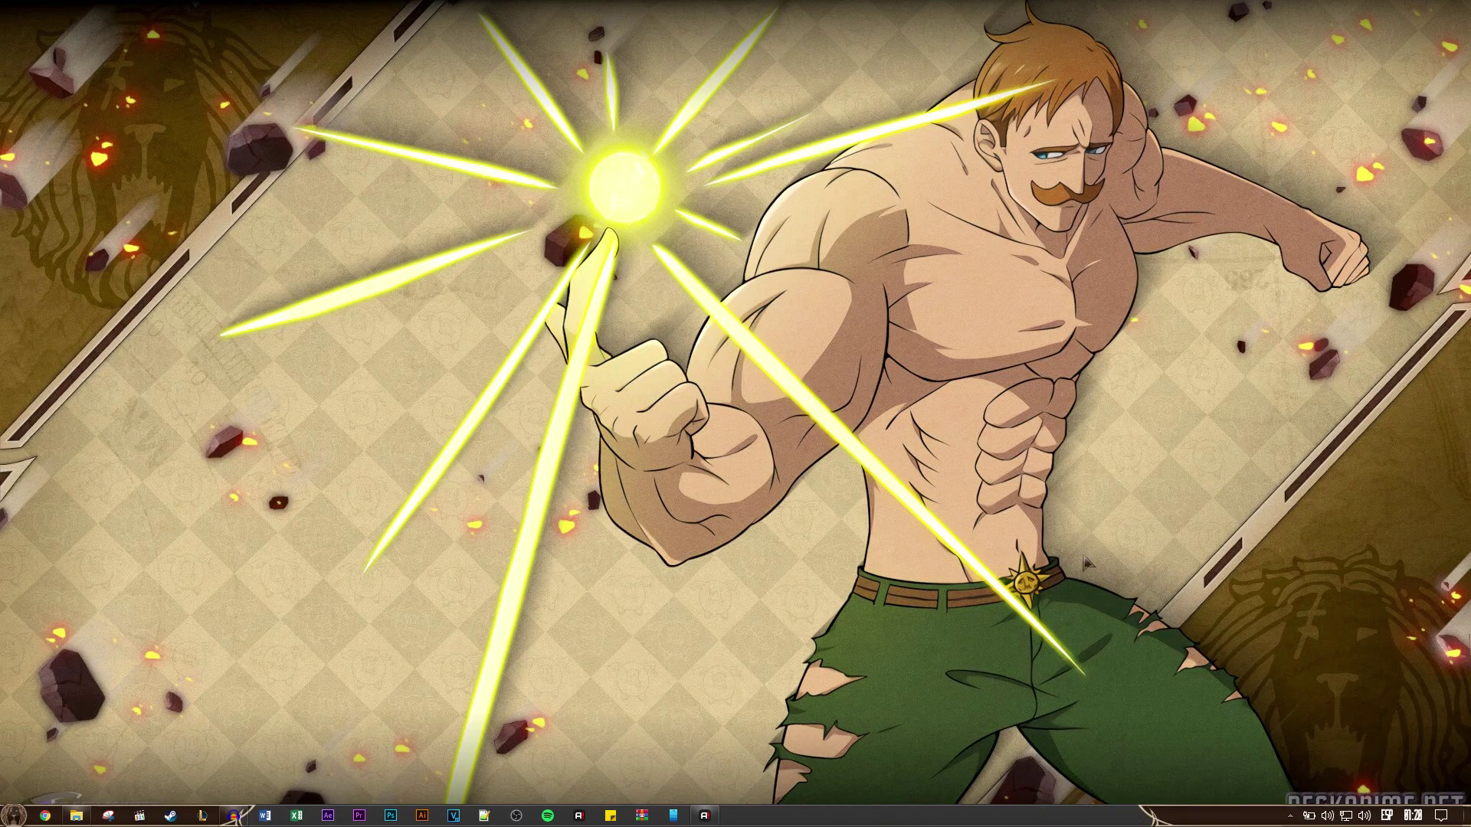
Search for TranslucentTB from the Start menu and launch it.
key("super")
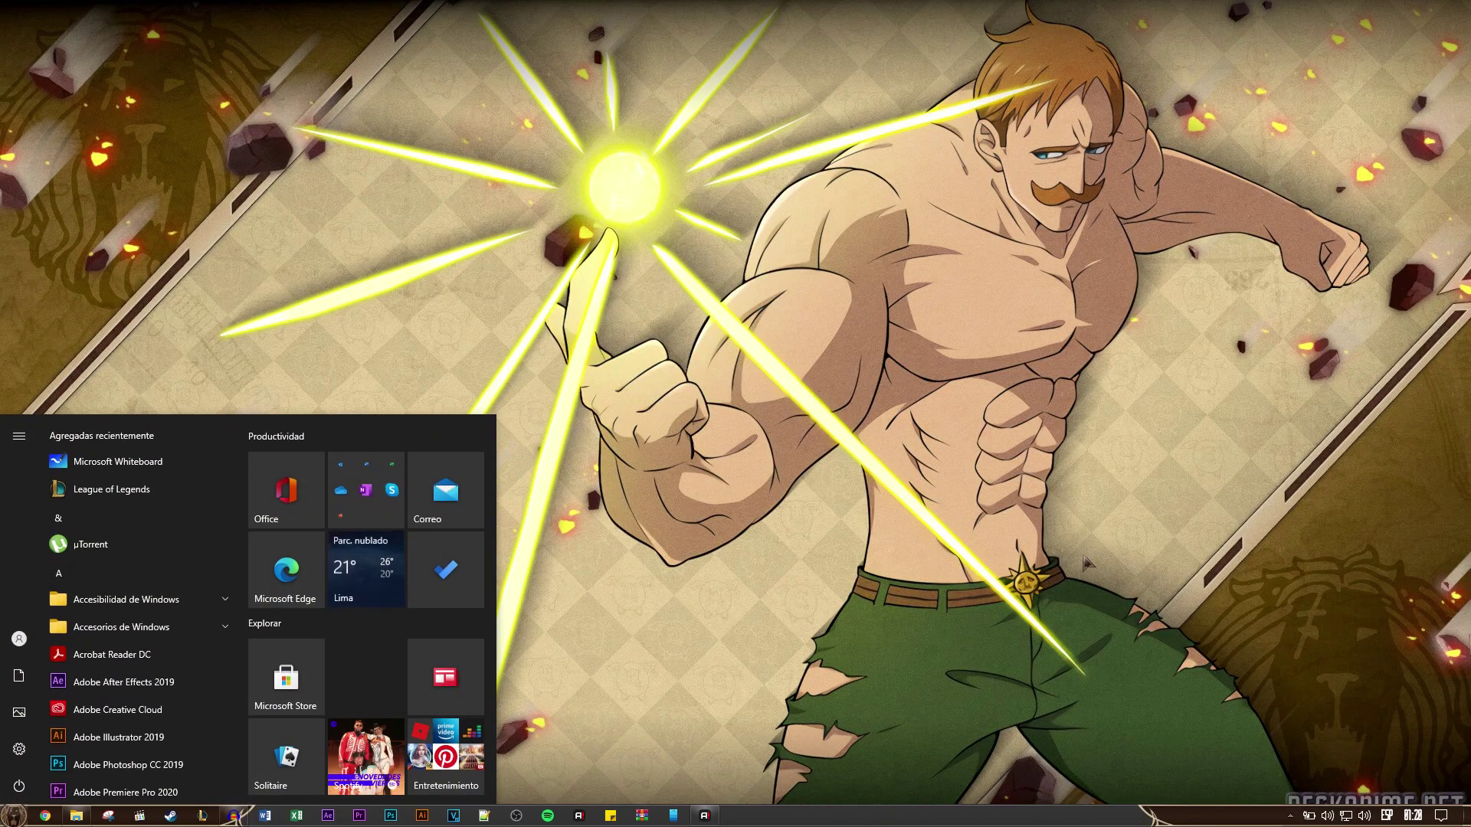
type("tb")
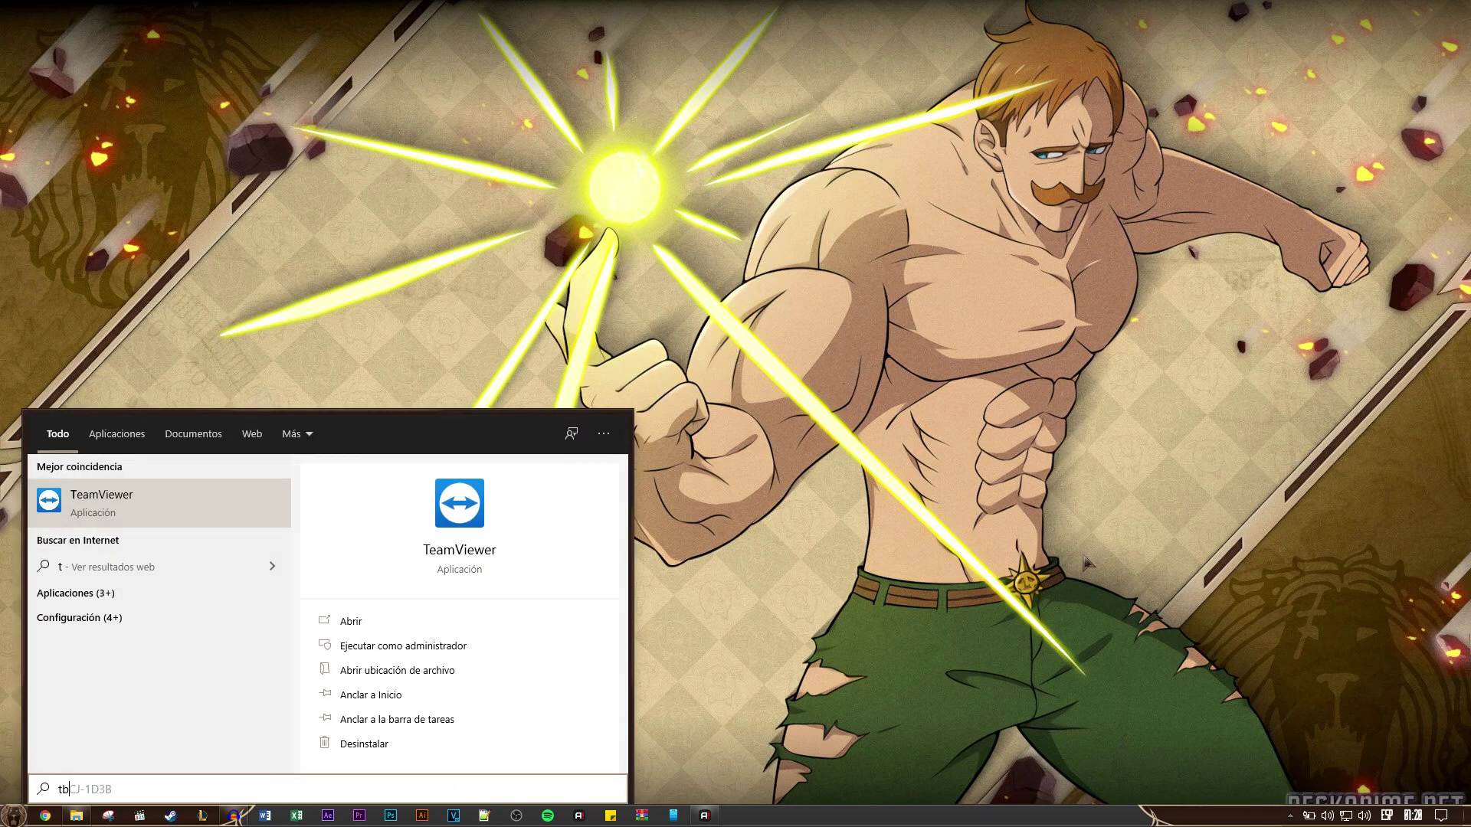
key("Return")
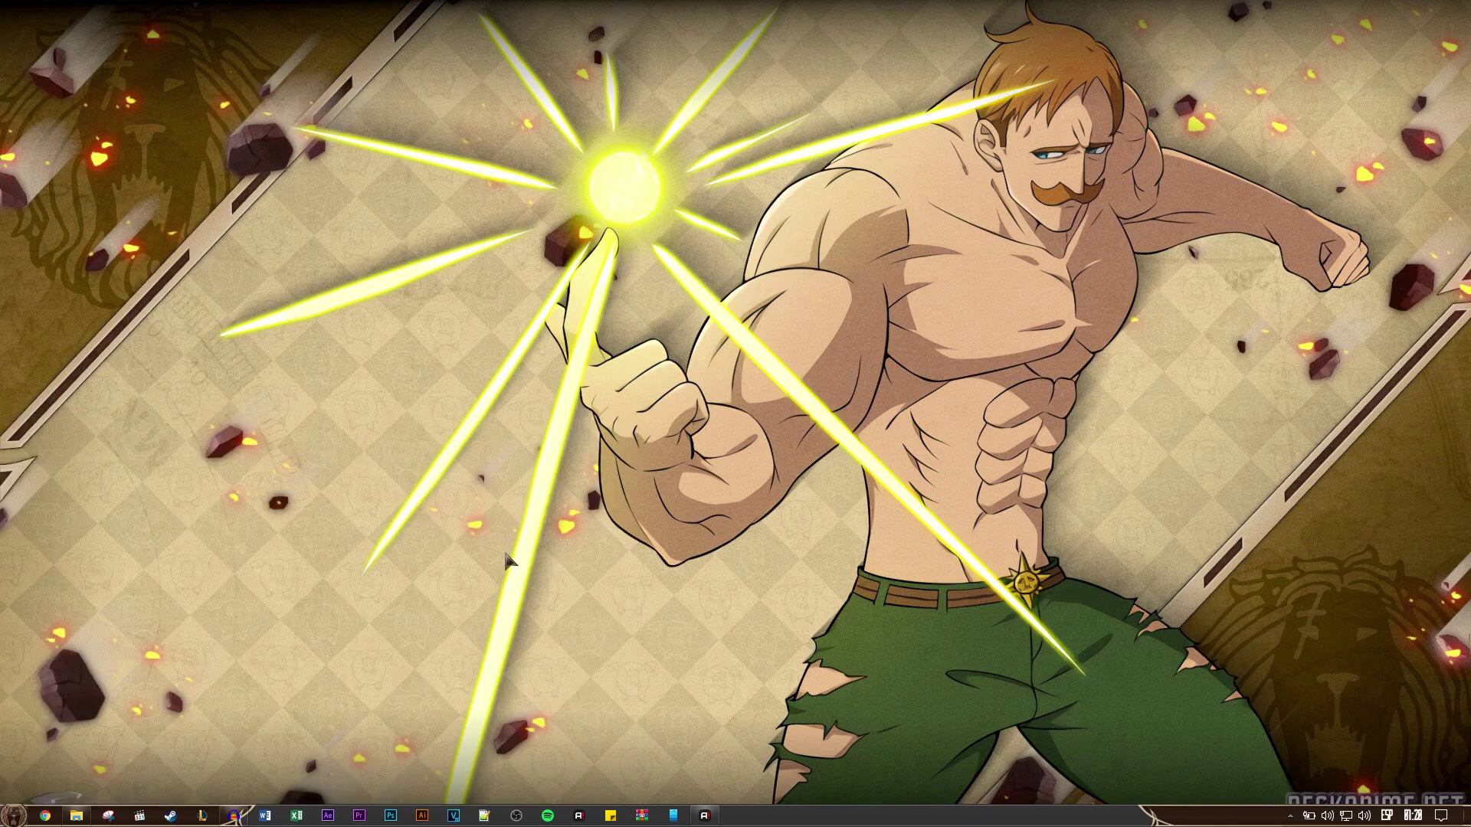
key("super")
type("translucenttb")
key("Return")
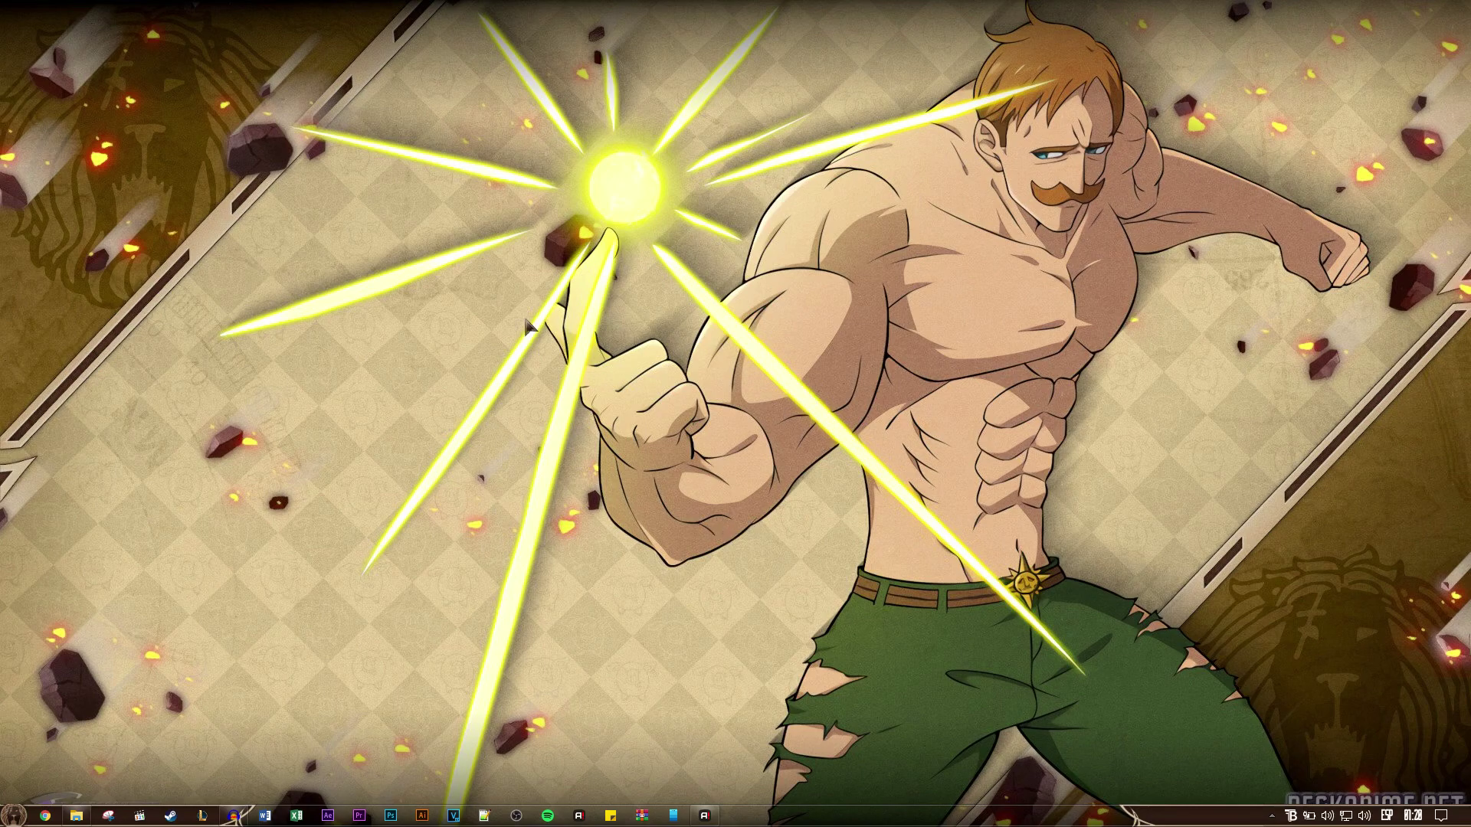
Open File Explorer at Este equipo (This PC) to check its look under the Escanor Dark Mode theme.
left_click(76, 815)
left_click(58, 289)
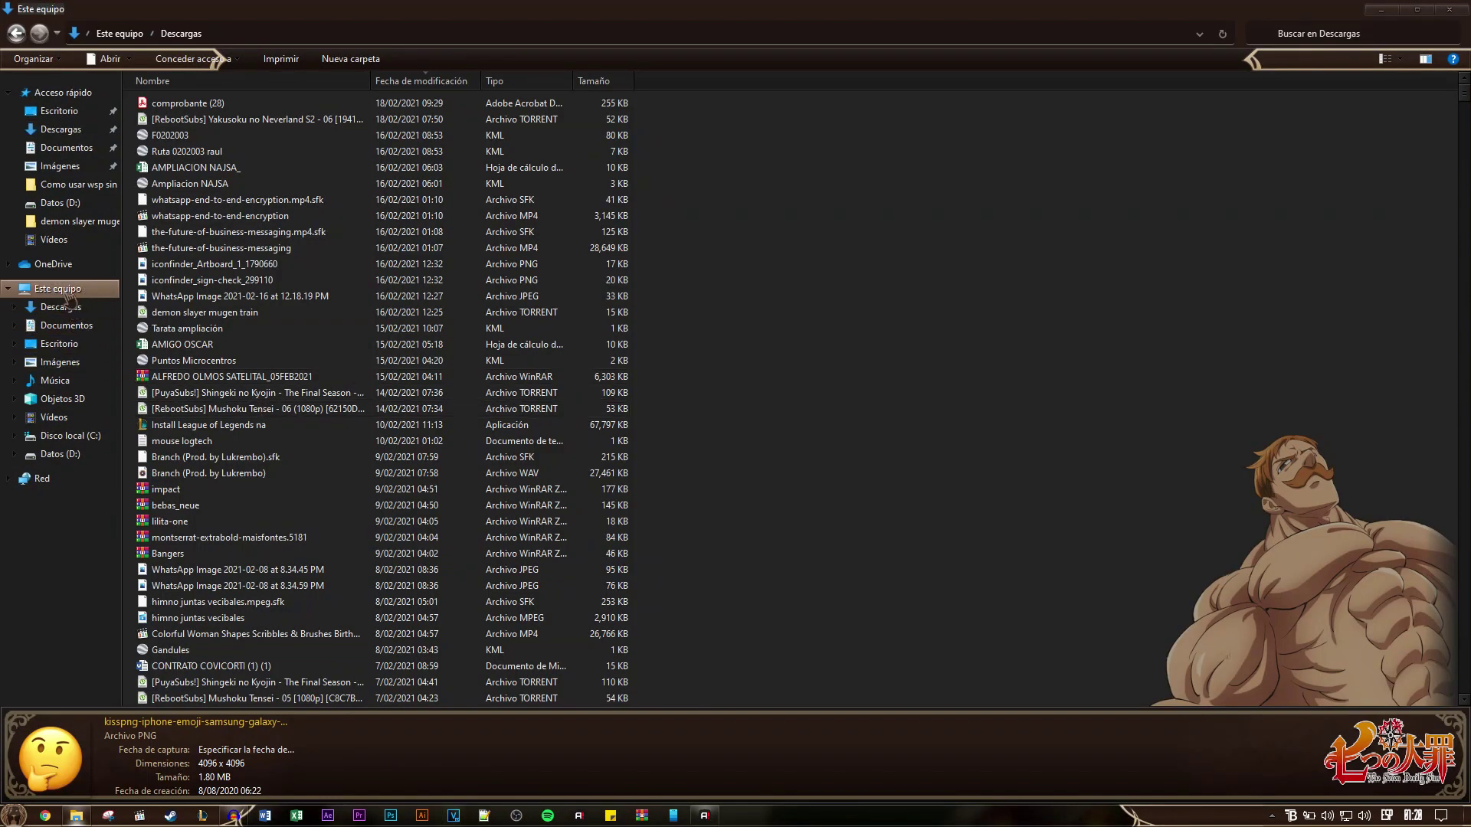
left_click(456, 381)
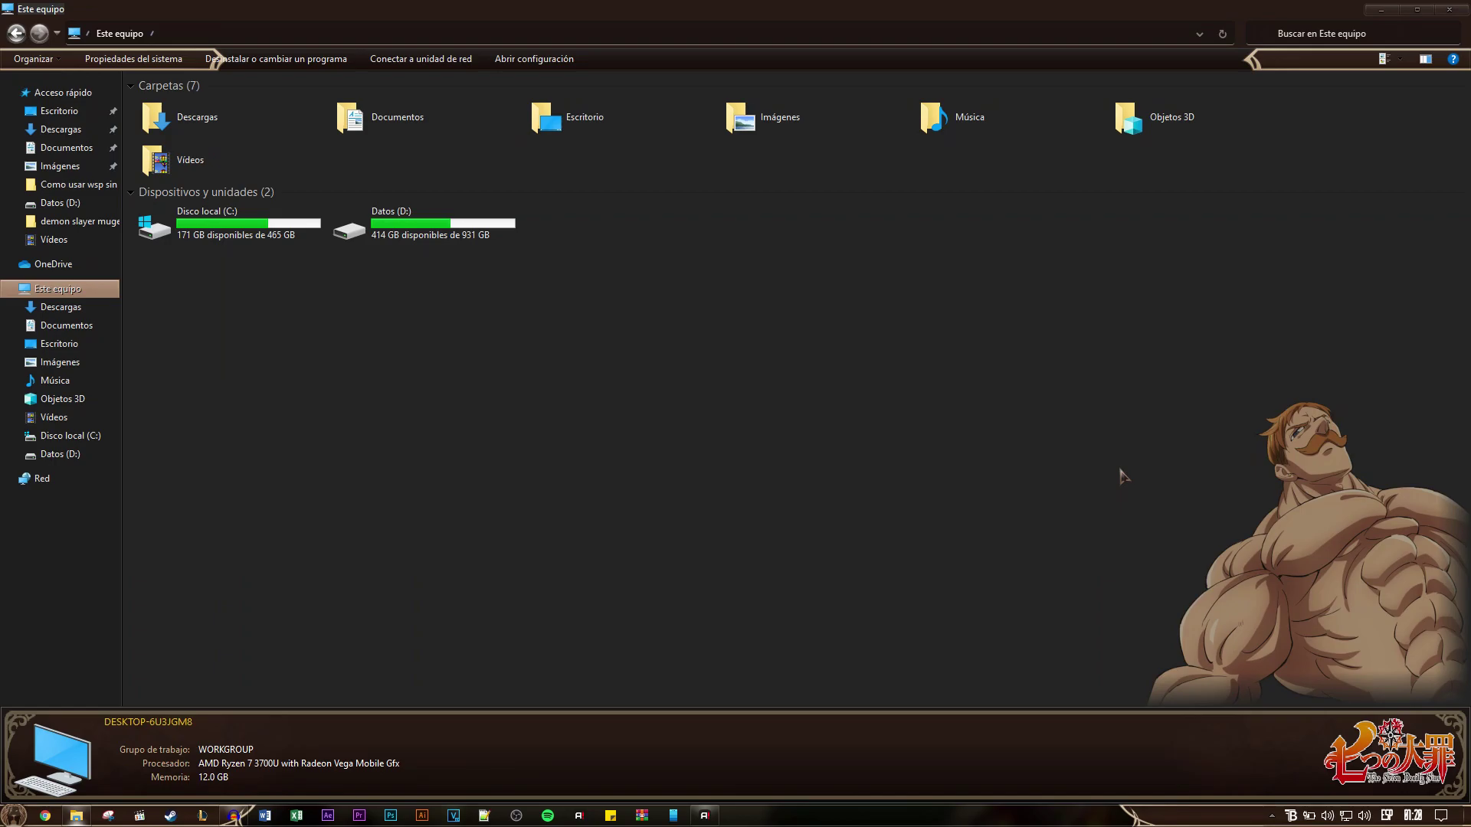